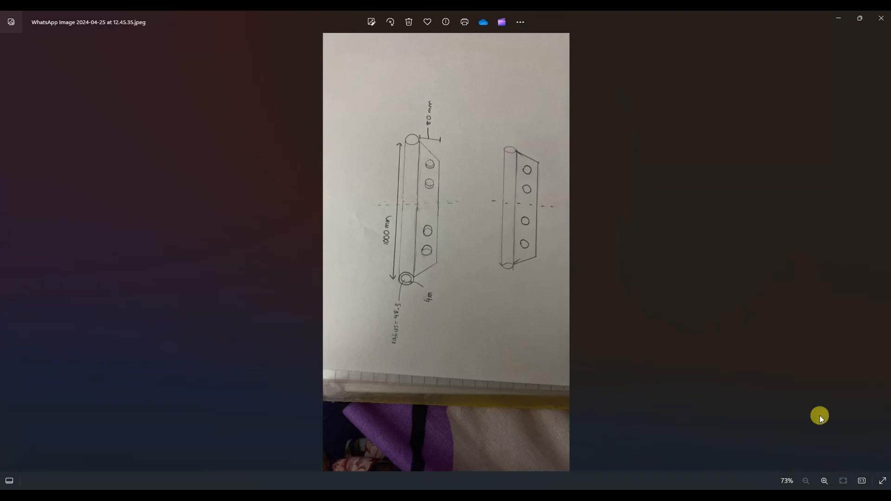
Review both reference sketches and add the 4 mm wall thickness to the 48.3 mm radius in Calculator.
{"action": "left_click", "coordinate": [7, 251]}
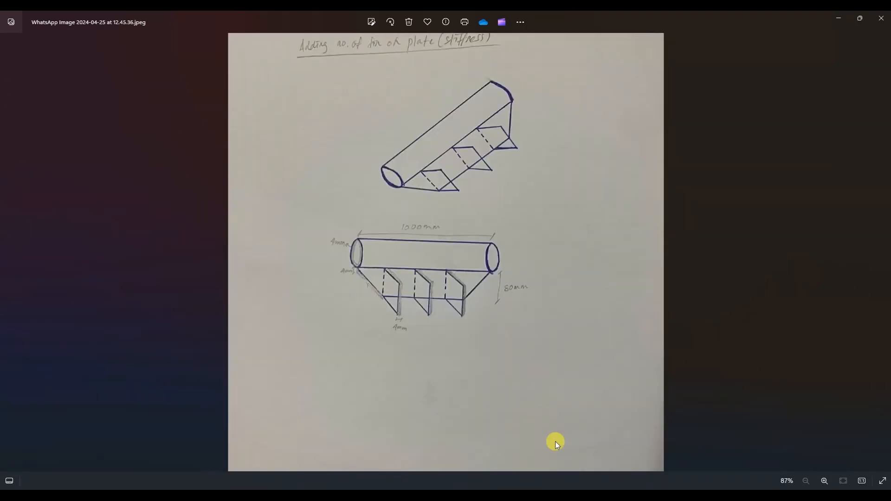
{"action": "left_click", "coordinate": [881, 254]}
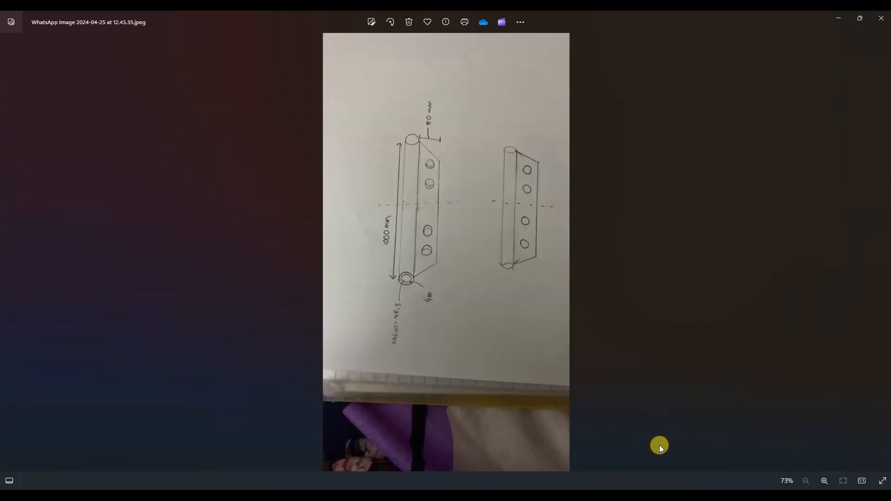
{"action": "left_click", "coordinate": [700, 481]}
{"action": "left_click_drag", "start_coordinate": [648, 159], "coordinate": [695, 152]}
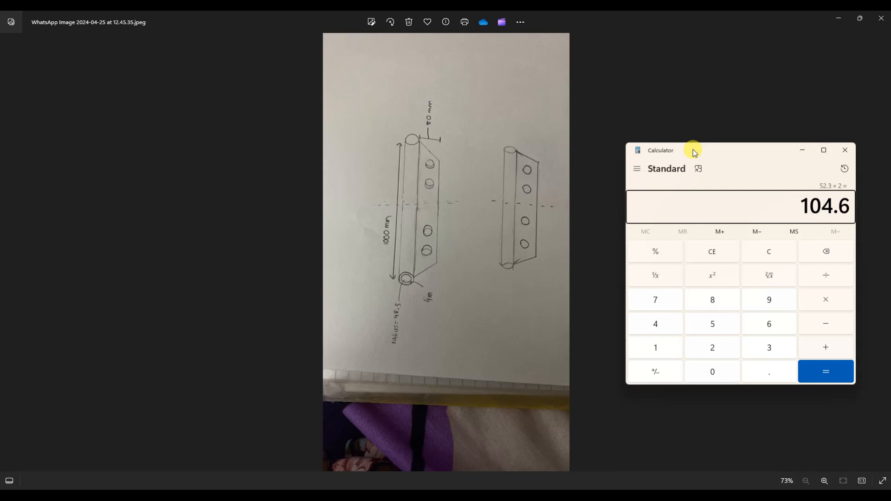
{"action": "type", "text": "4"}
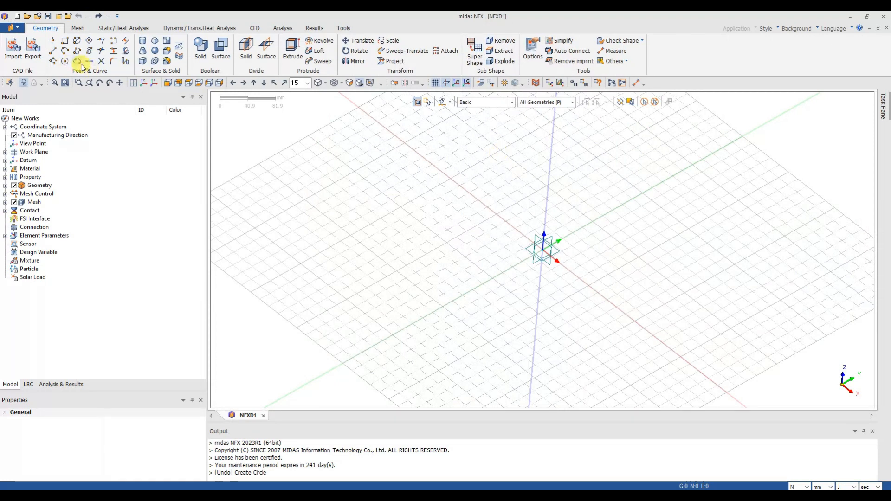
Draw the pipe's outer circle centred at the origin with radius 52.3 mm and no face in midas NFX.
{"action": "left_click", "coordinate": [66, 61]}
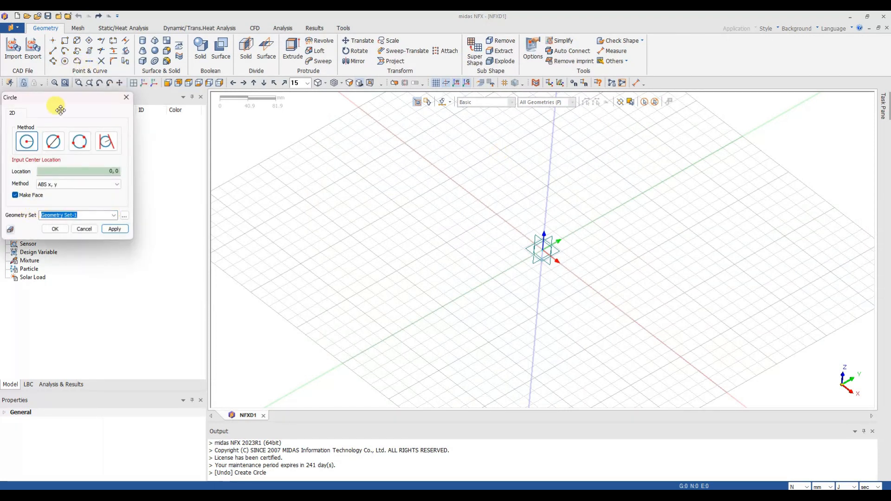
{"action": "left_click_drag", "start_coordinate": [88, 106], "coordinate": [426, 153]}
{"action": "left_click", "coordinate": [353, 241]}
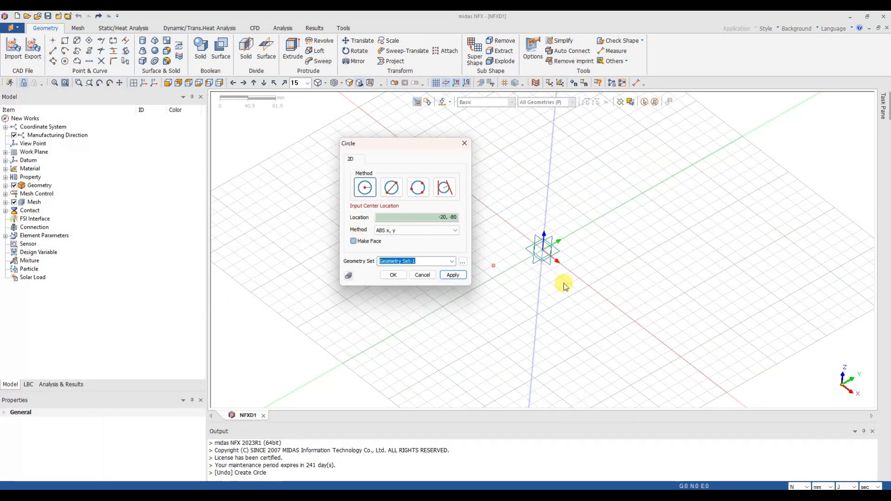
{"action": "left_click", "coordinate": [543, 253]}
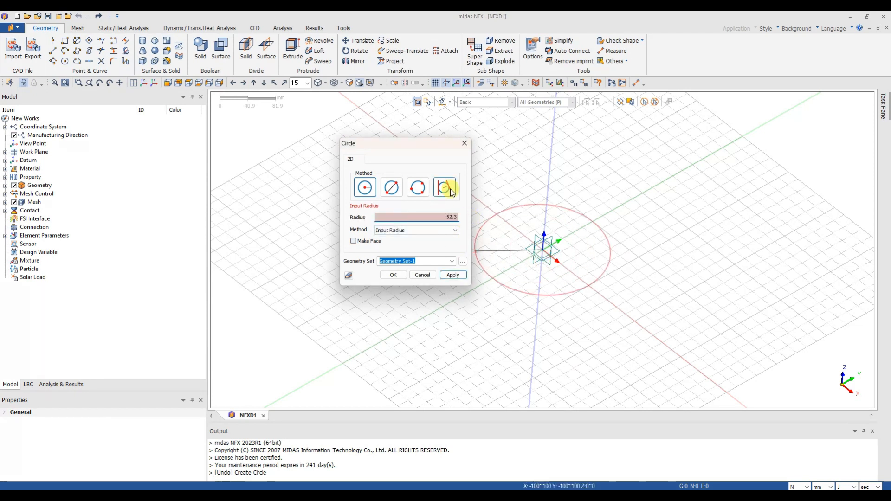
{"action": "left_click", "coordinate": [392, 276]}
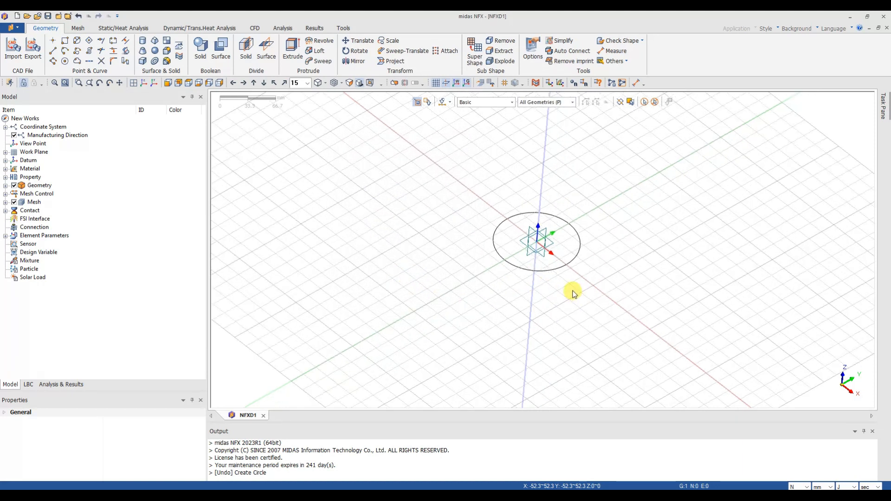
Measure the circle's diameter along the X axis and compare it with 52.3 × 2 in Calculator.
{"action": "left_click", "coordinate": [631, 102]}
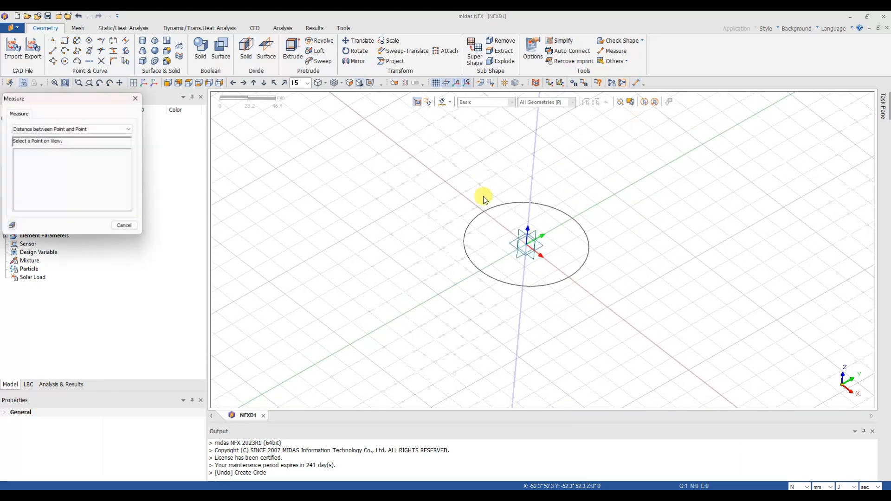
{"action": "left_click", "coordinate": [575, 275]}
{"action": "middle_click_drag", "start_coordinate": [673, 295], "coordinate": [687, 391]}
{"action": "left_click", "coordinate": [683, 494]}
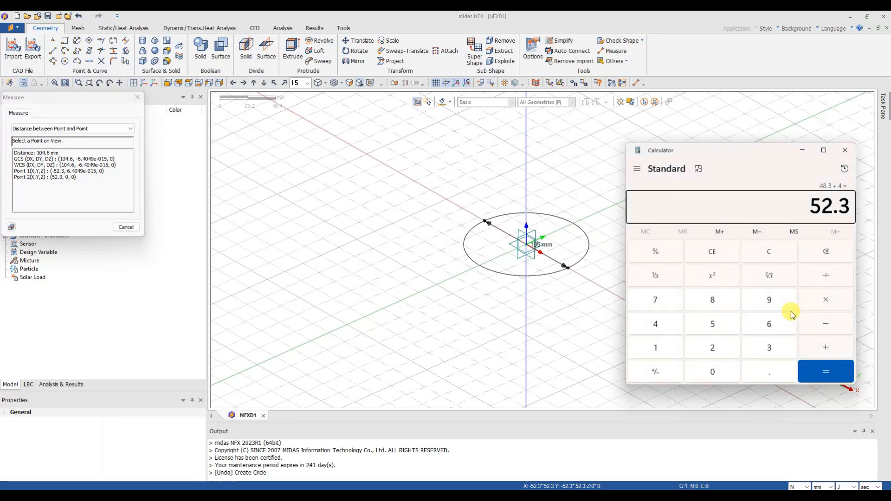
{"action": "type", "text": "*2"}
{"action": "key", "text": "Return"}
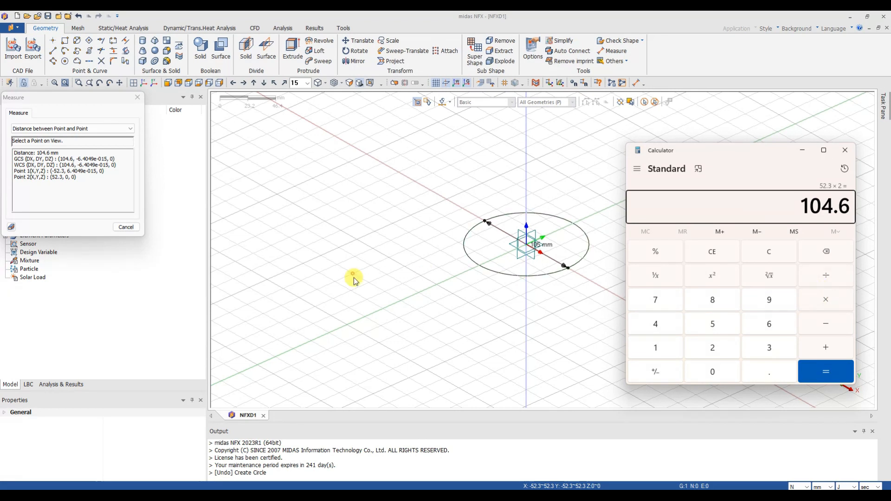
{"action": "left_click_drag", "start_coordinate": [61, 101], "coordinate": [485, 169]}
{"action": "left_click_drag", "start_coordinate": [497, 227], "coordinate": [491, 227]}
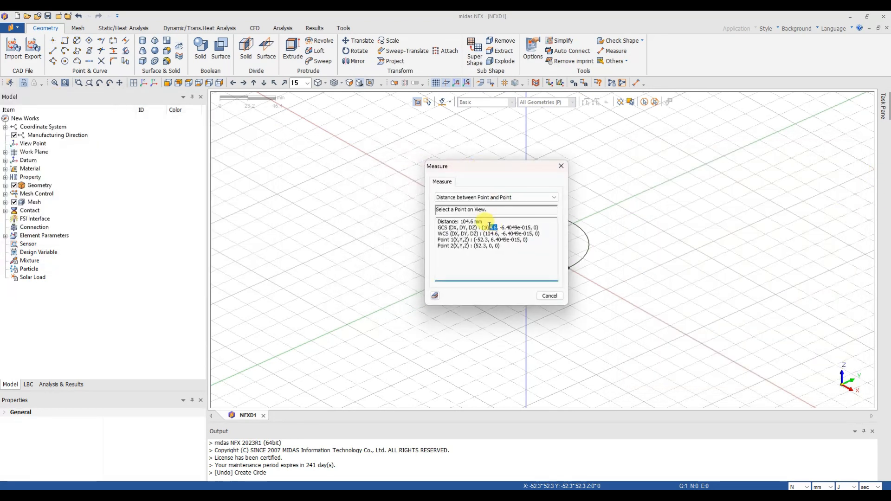
{"action": "left_click", "coordinate": [562, 167]}
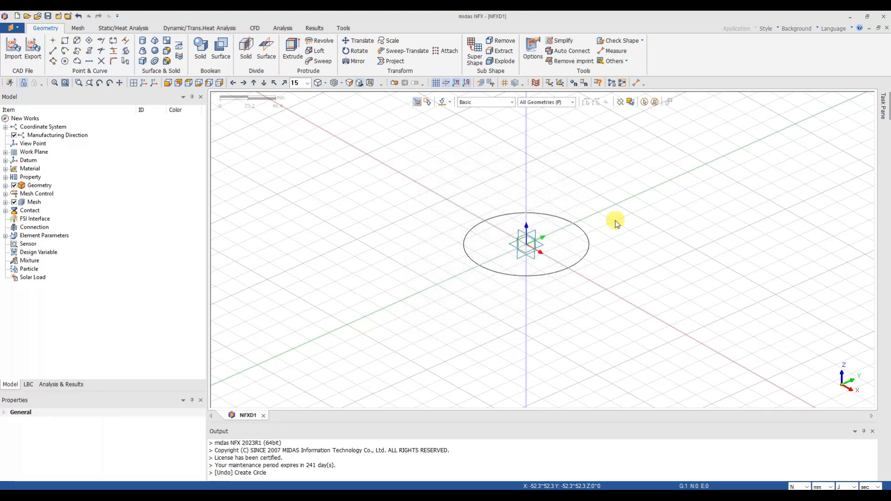
Consult the reference sketch for the pipe's radius and wall thickness.
{"action": "scroll", "coordinate": [611, 225], "scroll_direction": "down", "scroll_amount": 2}
{"action": "middle_click_drag", "start_coordinate": [612, 223], "coordinate": [617, 231]}
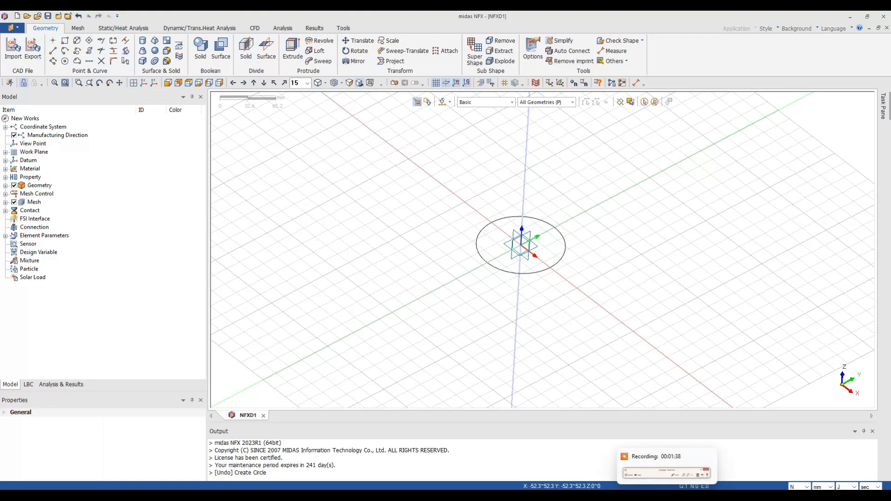
{"action": "key", "text": "alt+Tab"}
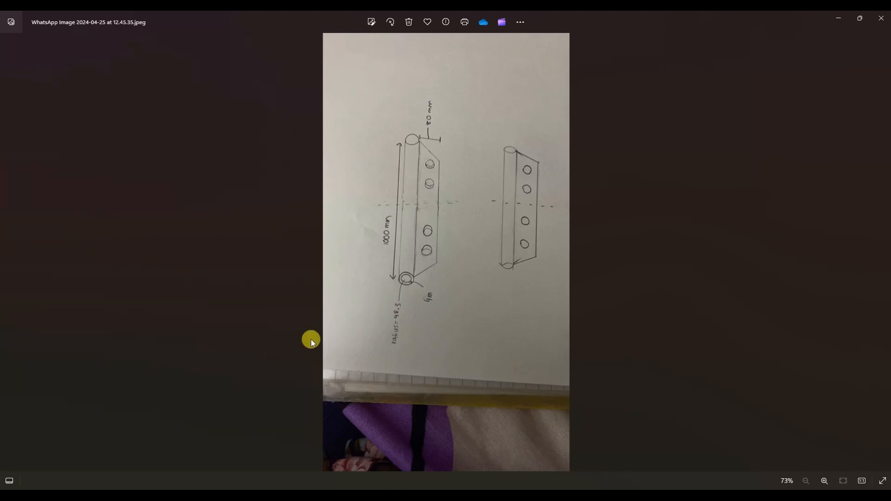
{"action": "left_click", "coordinate": [831, 25]}
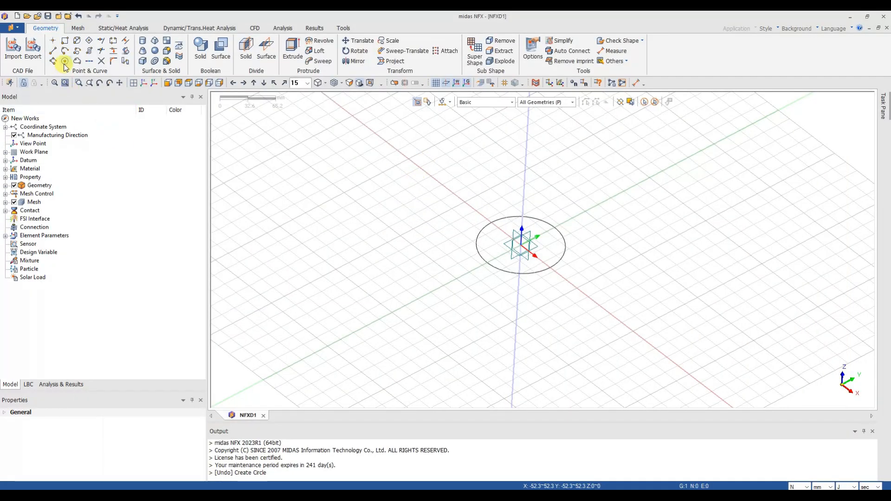
Draw a concentric inner circle at the origin with radius 42.3 mm and no face.
{"action": "left_click", "coordinate": [64, 60]}
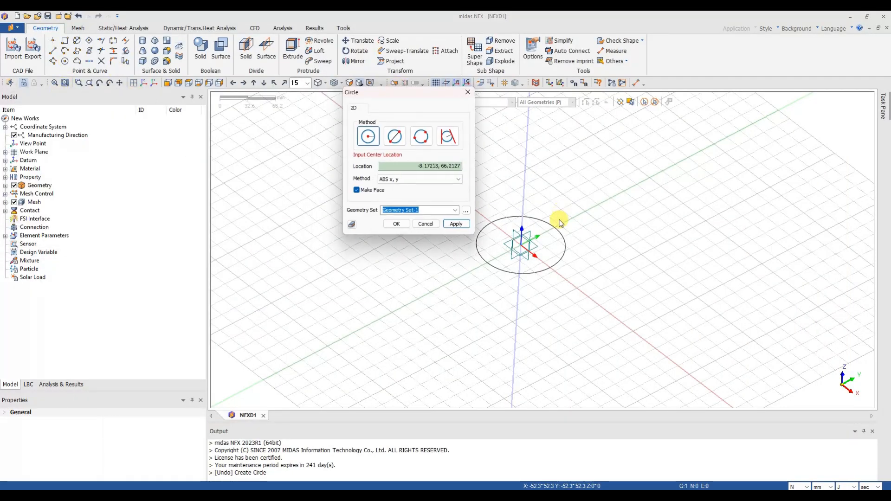
{"action": "left_click", "coordinate": [521, 246]}
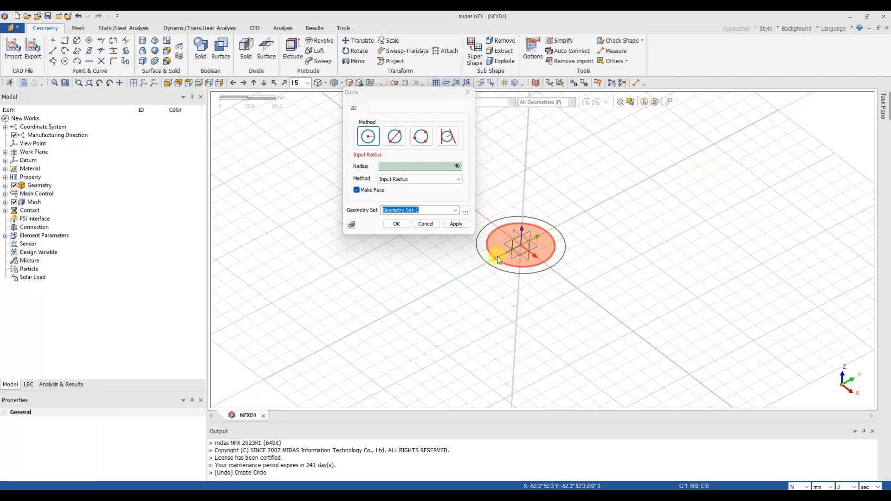
{"action": "left_click", "coordinate": [379, 192]}
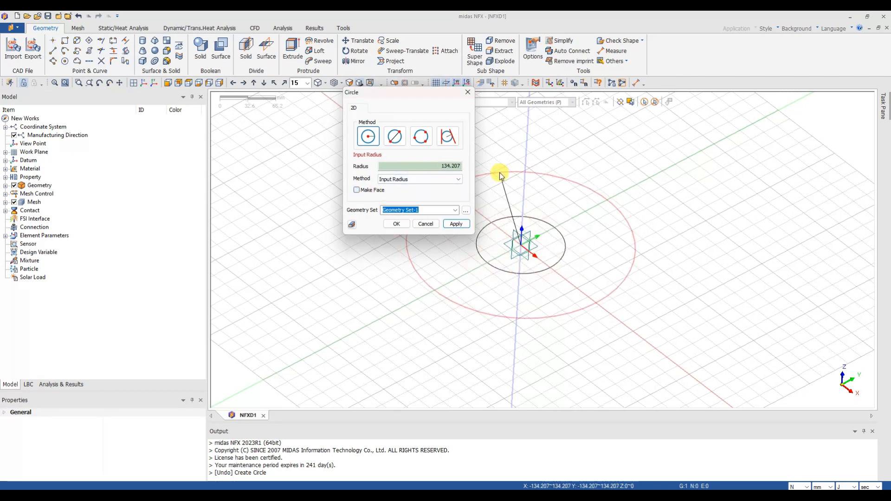
{"action": "left_click", "coordinate": [431, 166]}
{"action": "type", "text": "42.3"}
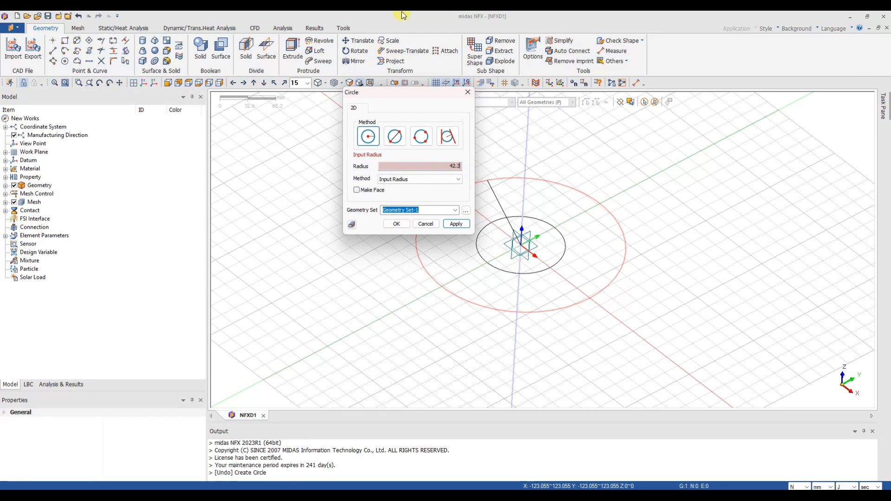
{"action": "left_click", "coordinate": [397, 224]}
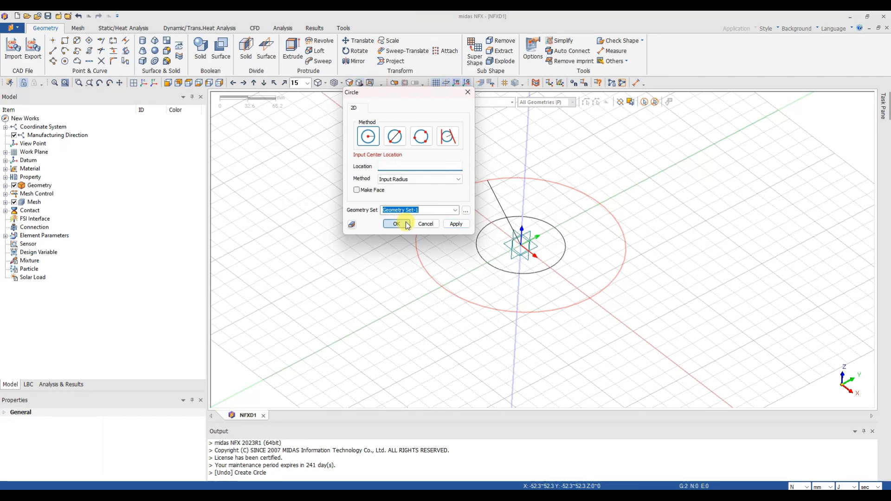
Recheck the pipe radius in the reference sketch and undo the 42.3 mm inner circle.
{"action": "left_click", "coordinate": [557, 496]}
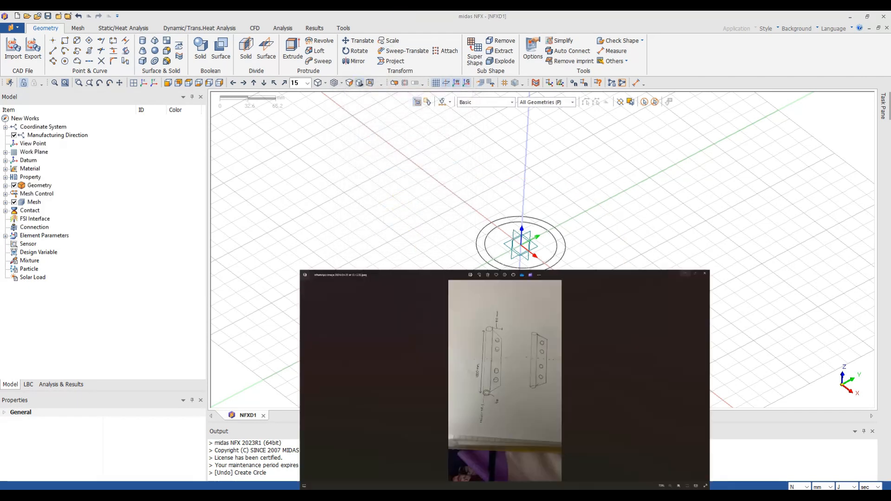
{"action": "left_click", "coordinate": [557, 497]}
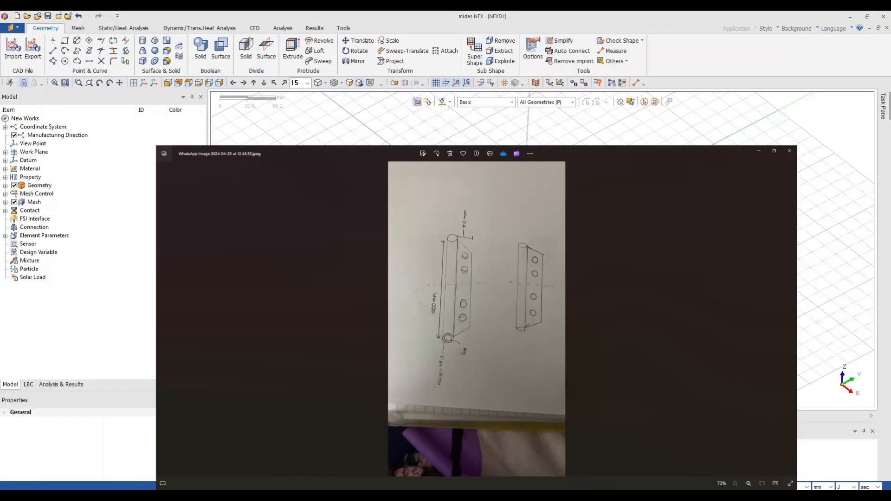
{"action": "left_click", "coordinate": [78, 17]}
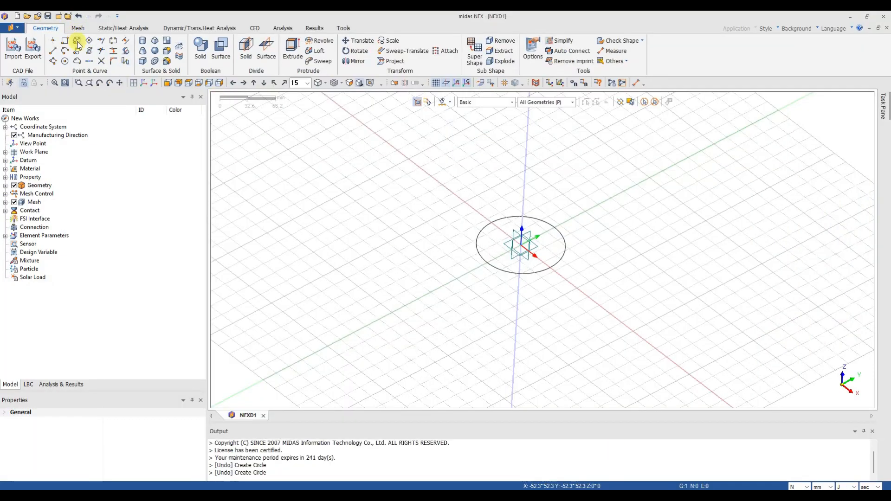
Draw the pipe's inner circle centred at the origin with radius 48.3 mm and no face.
{"action": "left_click", "coordinate": [65, 61]}
{"action": "left_click", "coordinate": [529, 246]}
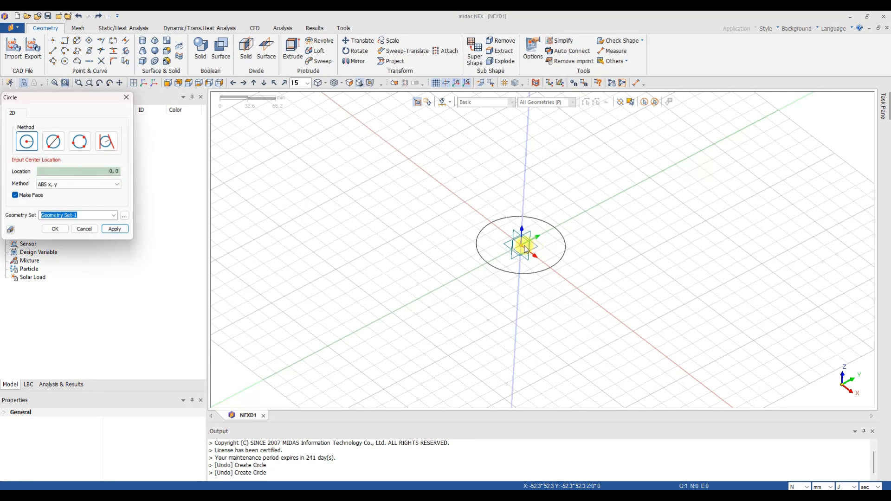
{"action": "left_click_drag", "start_coordinate": [69, 102], "coordinate": [339, 154]}
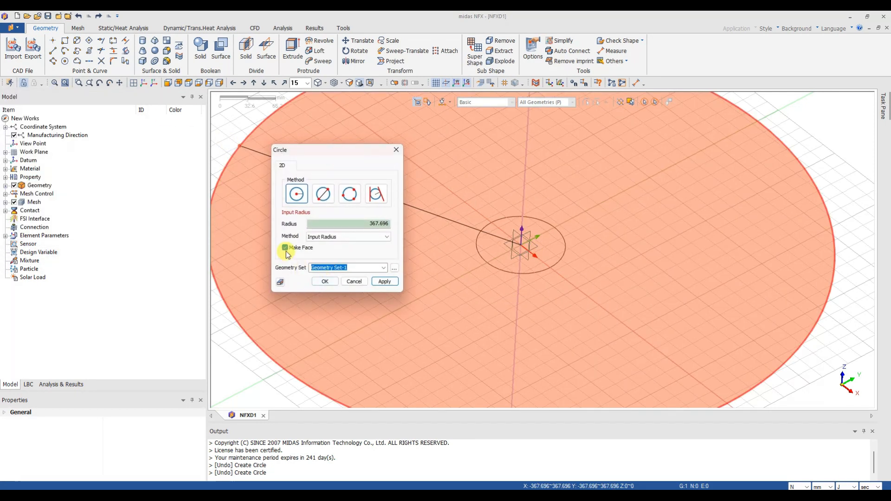
{"action": "left_click", "coordinate": [357, 224]}
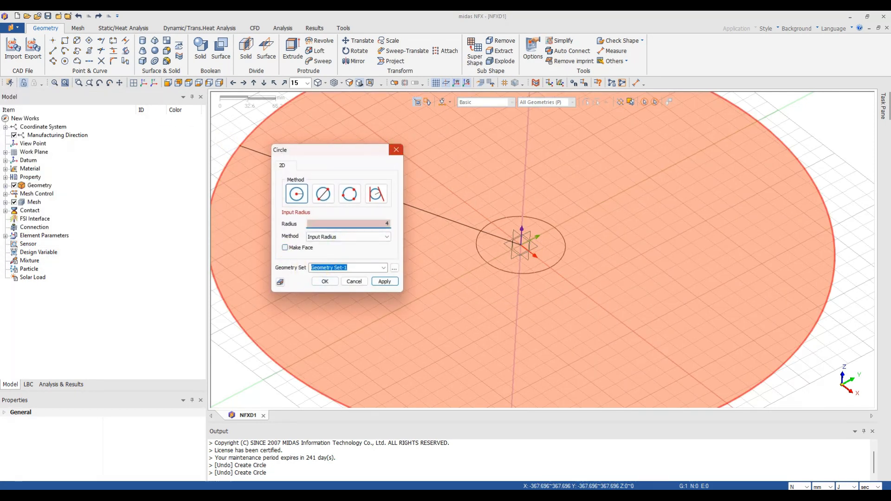
{"action": "type", "text": "48.3"}
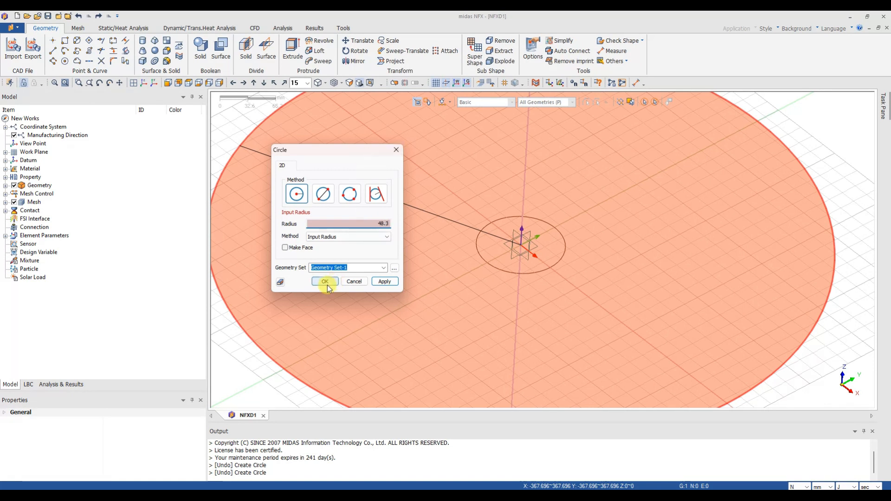
{"action": "left_click", "coordinate": [325, 281]}
Measure the gap between the inner and outer circles along the X axis.
{"action": "scroll", "coordinate": [587, 267], "scroll_direction": "up", "scroll_amount": 2}
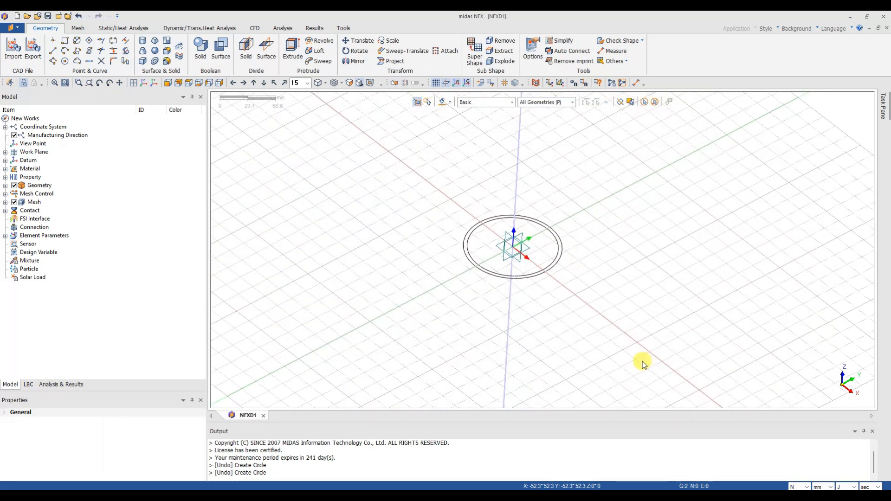
{"action": "middle_click_drag", "start_coordinate": [641, 272], "coordinate": [592, 139]}
{"action": "left_click", "coordinate": [636, 82]}
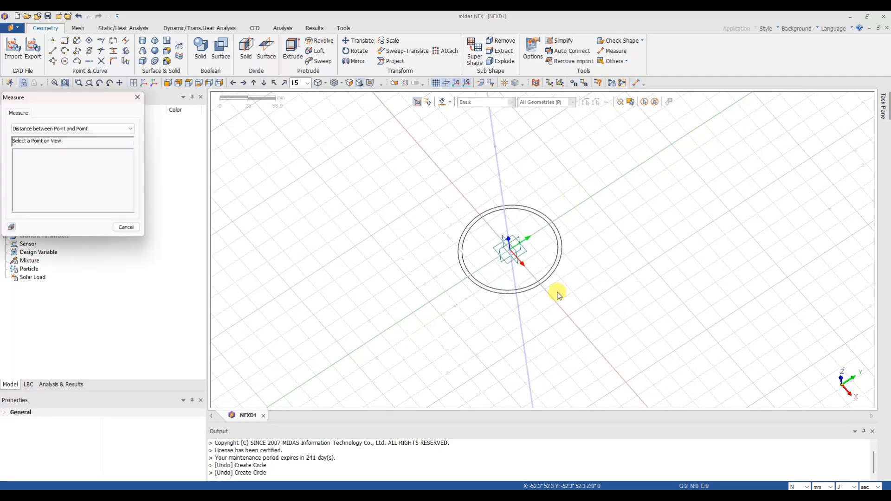
{"action": "left_click", "coordinate": [540, 278]}
{"action": "left_click", "coordinate": [542, 287]}
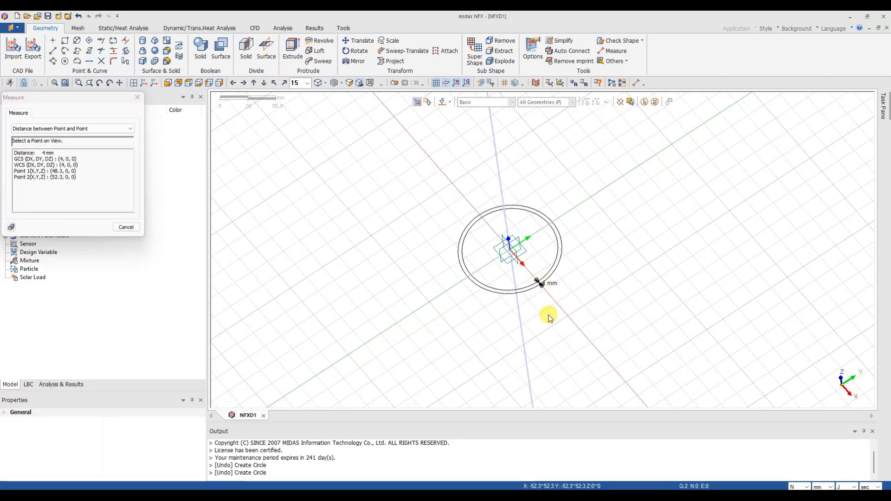
{"action": "scroll", "coordinate": [533, 292], "scroll_direction": "up", "scroll_amount": 5}
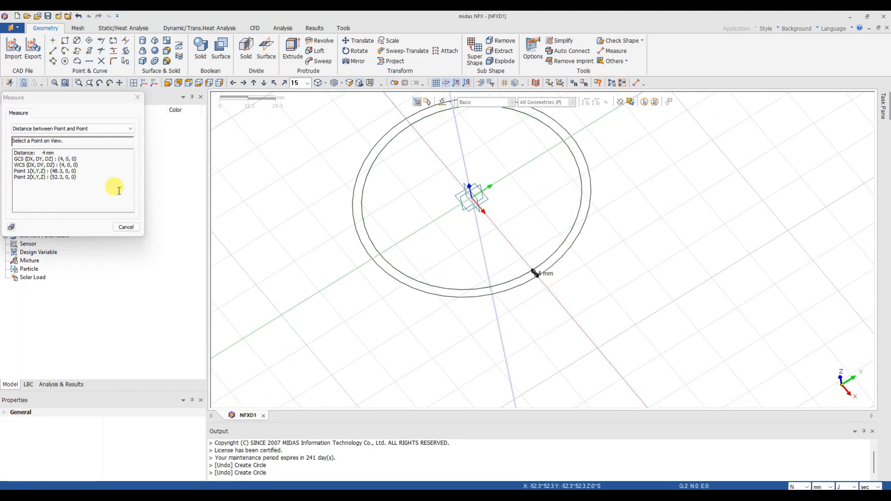
{"action": "left_click", "coordinate": [126, 227]}
Consult the reference sketch for the dimensions of the plate attached to the pipe.
{"action": "scroll", "coordinate": [382, 265], "scroll_direction": "down", "scroll_amount": 3}
{"action": "scroll", "coordinate": [395, 267], "scroll_direction": "down", "scroll_amount": 2}
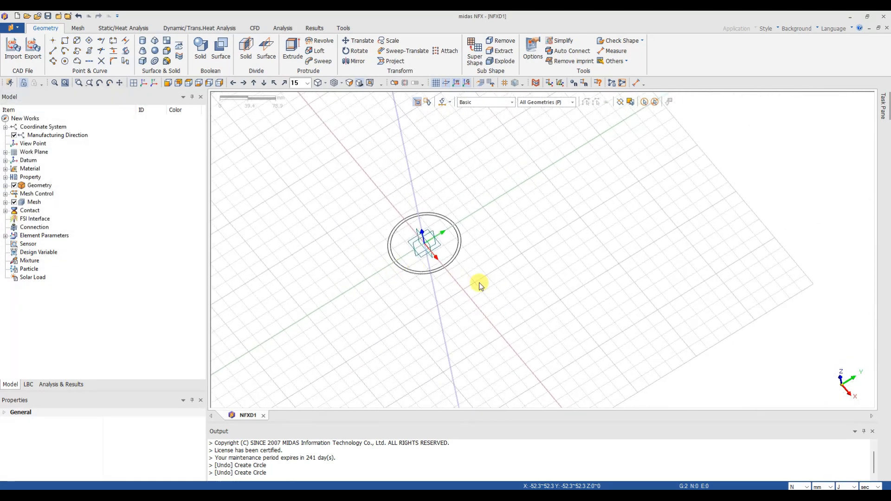
{"action": "left_click", "coordinate": [632, 485]}
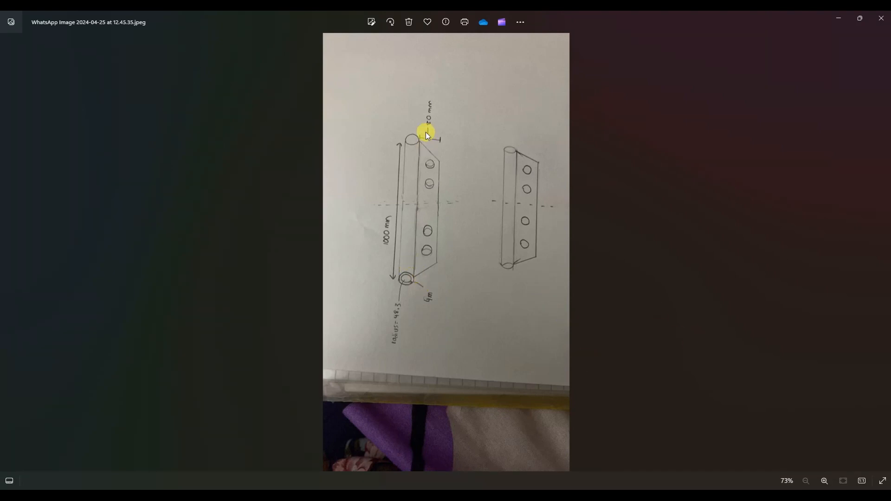
{"action": "left_click", "coordinate": [839, 18]}
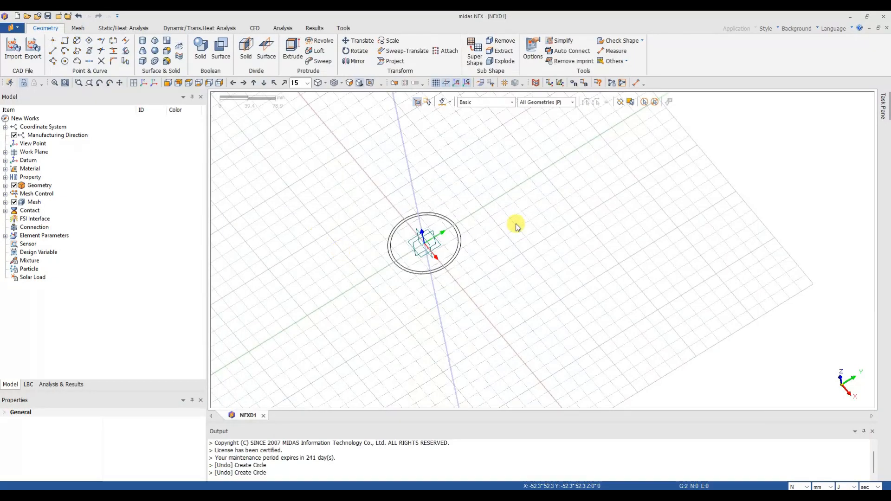
Create a ring-shaped face from the pipe's inner and outer circles with the Make Face command.
{"action": "left_click", "coordinate": [154, 45]}
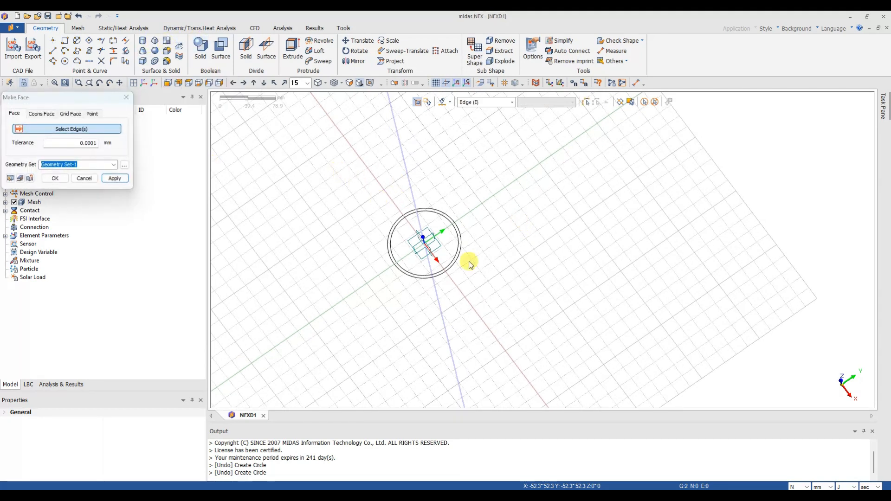
{"action": "left_click_drag", "start_coordinate": [339, 169], "coordinate": [635, 379]}
{"action": "left_click_drag", "start_coordinate": [72, 97], "coordinate": [375, 94]}
{"action": "left_click", "coordinate": [358, 173]}
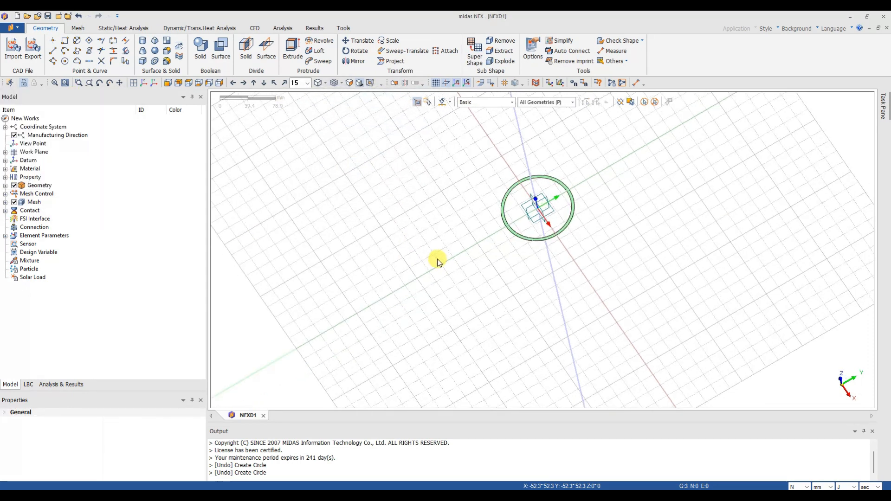
Extrude the ring face 1000 mm along the Z direction as a solid to form the pipe.
{"action": "left_click", "coordinate": [292, 51]}
{"action": "left_click_drag", "start_coordinate": [91, 98], "coordinate": [383, 95]}
{"action": "left_click", "coordinate": [513, 194]}
{"action": "scroll", "coordinate": [530, 268], "scroll_direction": "down", "scroll_amount": 1}
{"action": "scroll", "coordinate": [528, 266], "scroll_direction": "down", "scroll_amount": 2}
{"action": "middle_click_drag", "start_coordinate": [605, 270], "coordinate": [584, 262]}
{"action": "middle_click_drag", "start_coordinate": [541, 188], "coordinate": [487, 159]}
{"action": "left_click", "coordinate": [392, 161]}
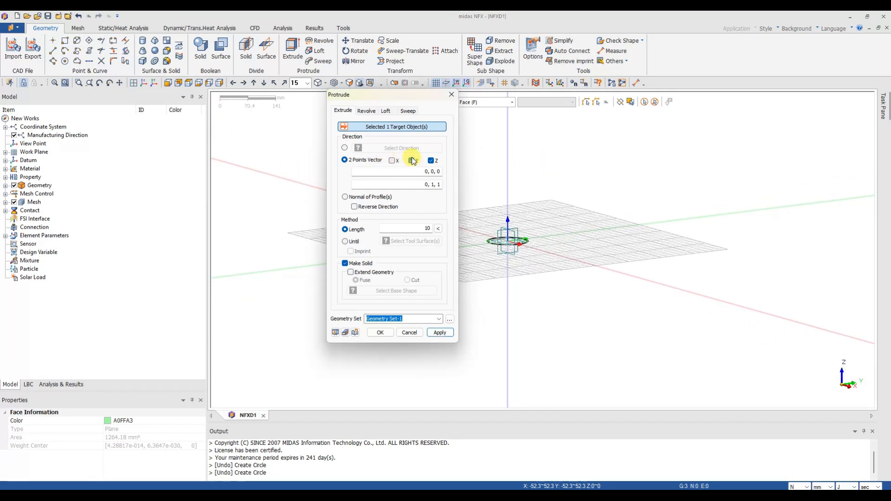
{"action": "double_click", "coordinate": [408, 228]}
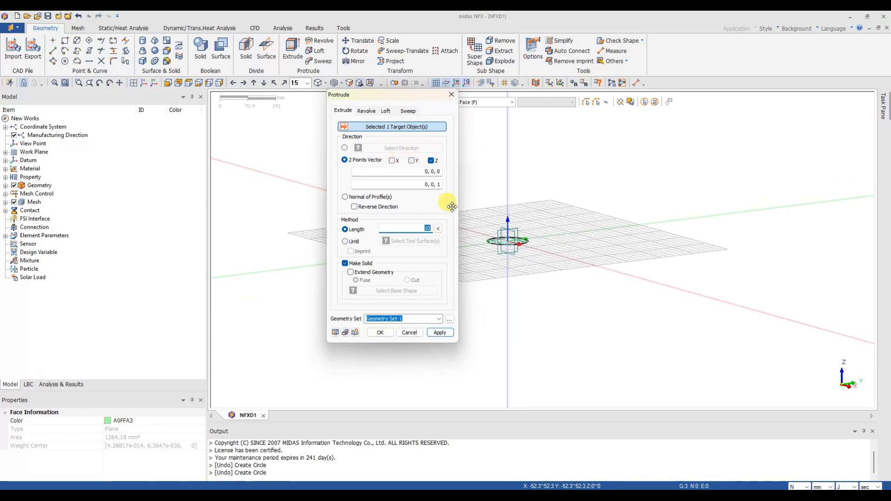
{"action": "type", "text": "1000"}
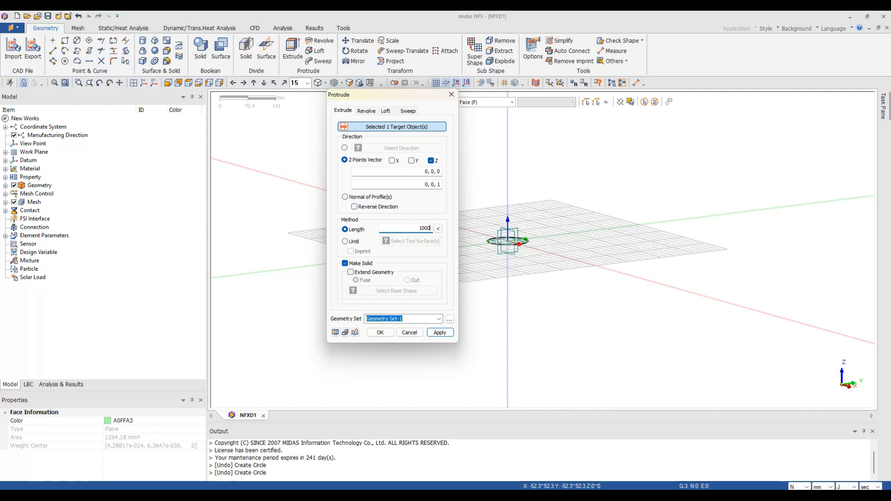
{"action": "left_click", "coordinate": [335, 333]}
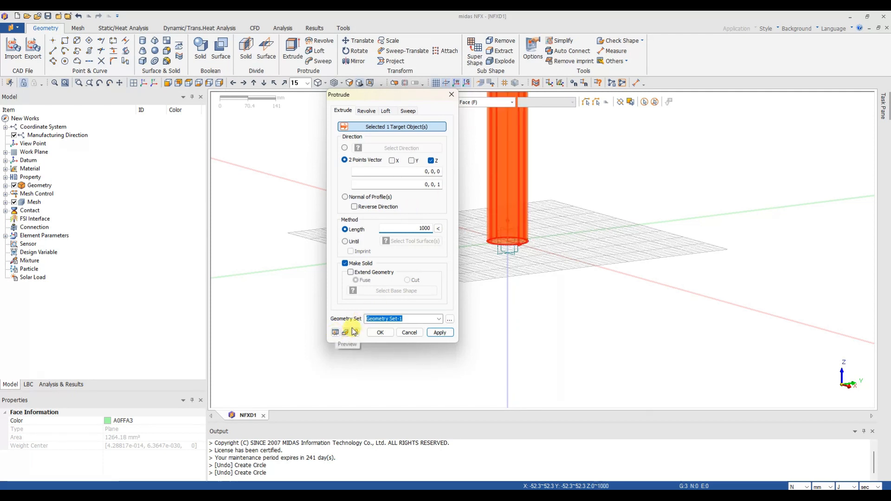
{"action": "left_click", "coordinate": [379, 332]}
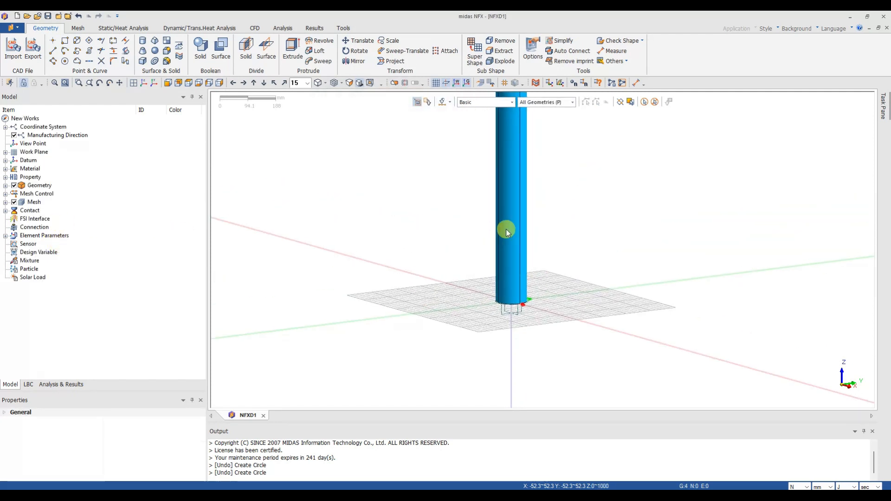
{"action": "middle_click_drag", "start_coordinate": [606, 185], "coordinate": [632, 297]}
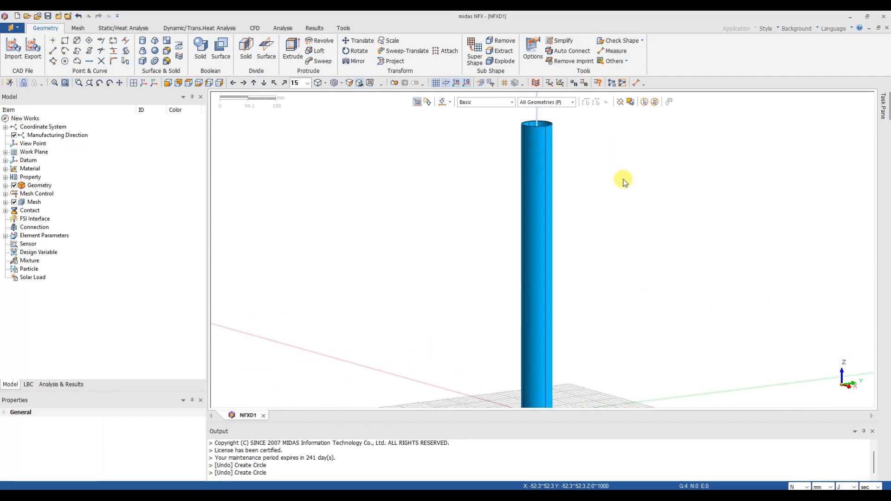
Hide all geometry in the model tree except the extruded pipe solid.
{"action": "left_click", "coordinate": [5, 185]}
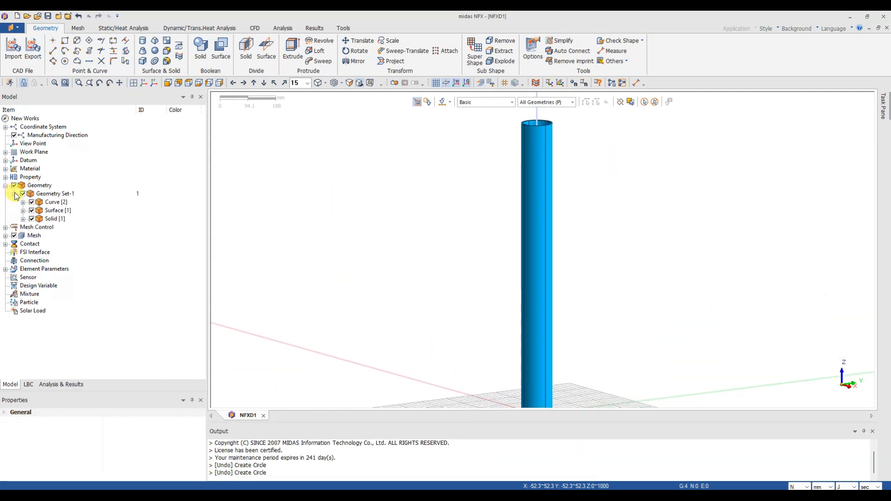
{"action": "left_click", "coordinate": [20, 185]}
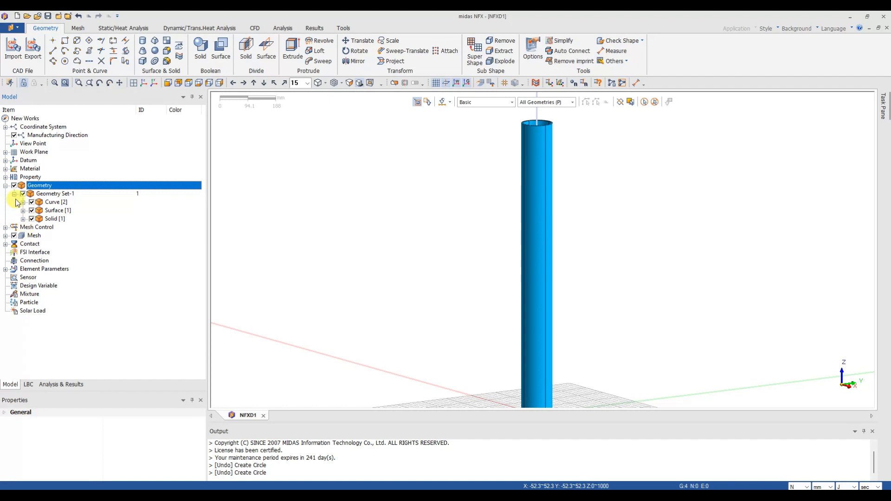
{"action": "left_click", "coordinate": [14, 185]}
{"action": "left_click", "coordinate": [23, 218]}
{"action": "left_click", "coordinate": [40, 227]}
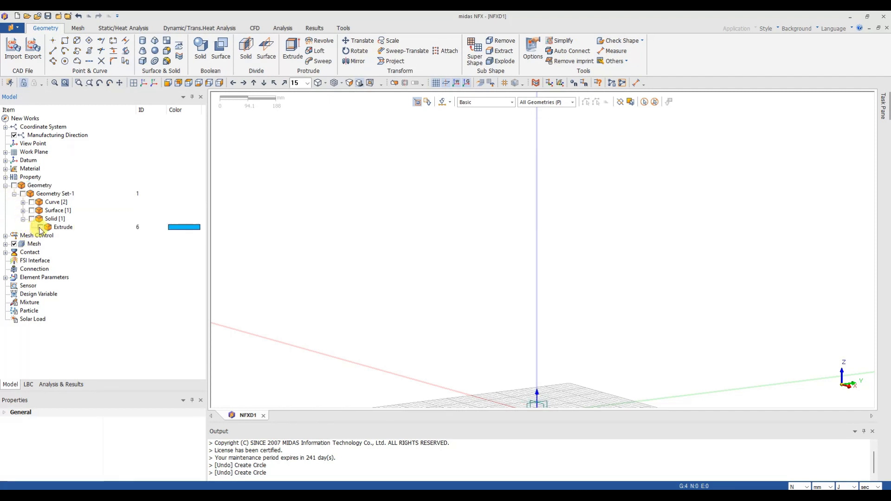
{"action": "scroll", "coordinate": [326, 256], "scroll_direction": "down", "scroll_amount": 1}
{"action": "scroll", "coordinate": [327, 255], "scroll_direction": "down", "scroll_amount": 1}
{"action": "mouse_move", "coordinate": [594, 249]}
{"action": "middle_mouse_down"}
{"action": "mouse_move", "coordinate": [596, 277]}
{"action": "mouse_move", "coordinate": [537, 231]}
{"action": "middle_mouse_up"}
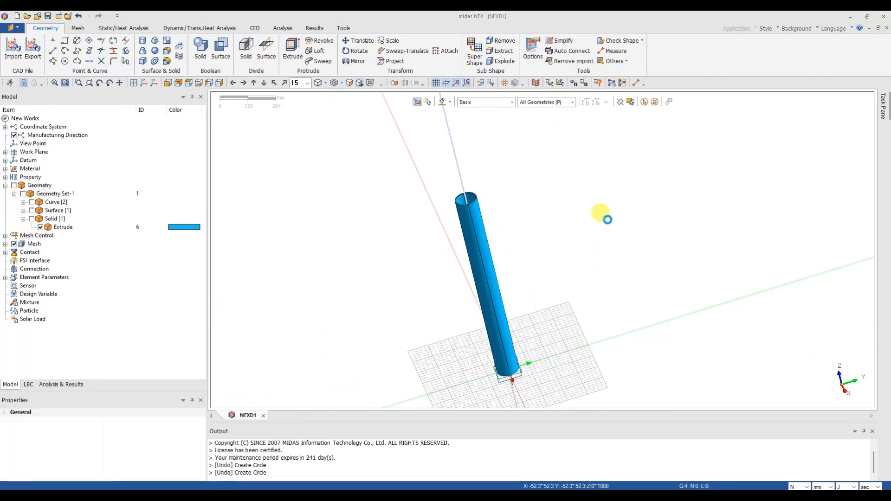
Examine the reference sketch of the pipe with plate and fins for its dimensions and thicknesses.
{"action": "key", "text": "alt+Tab"}
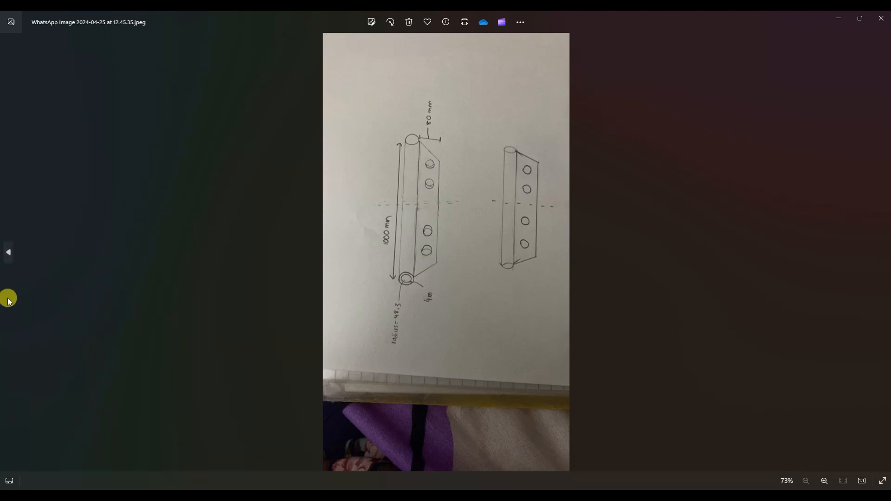
{"action": "left_click", "coordinate": [8, 253]}
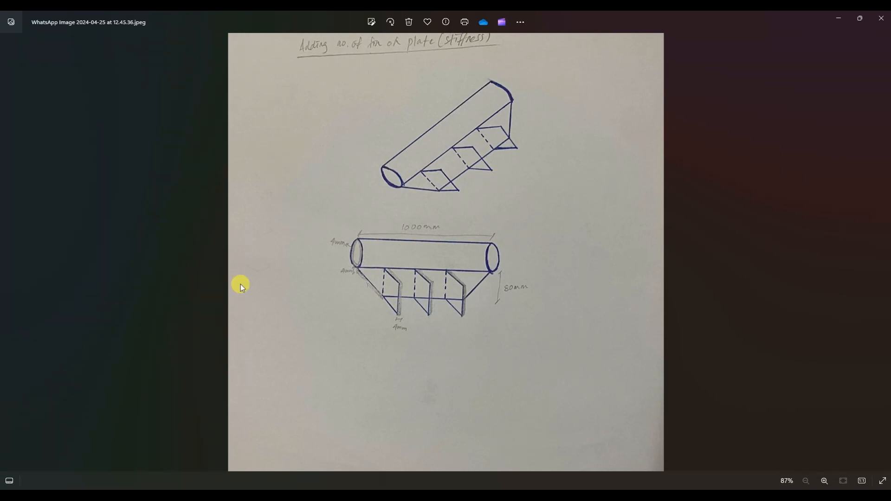
{"action": "scroll", "coordinate": [240, 284], "scroll_direction": "up", "scroll_amount": 5}
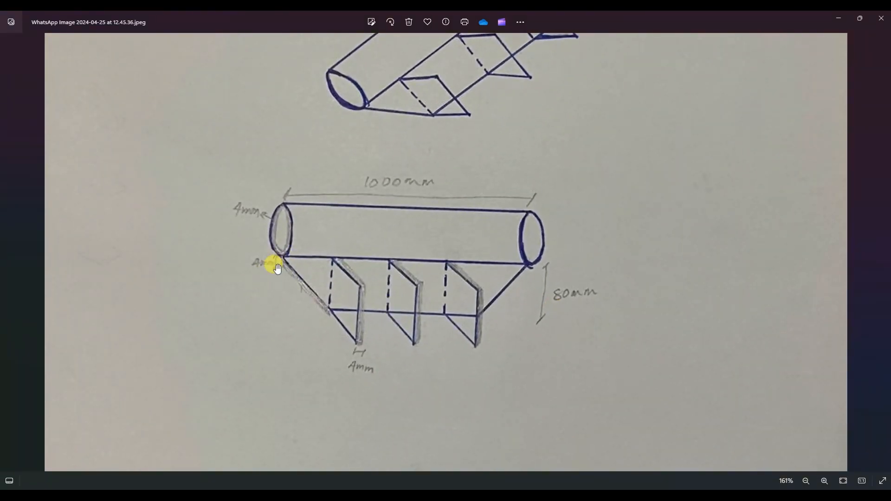
{"action": "scroll", "coordinate": [379, 258], "scroll_direction": "down", "scroll_amount": 5}
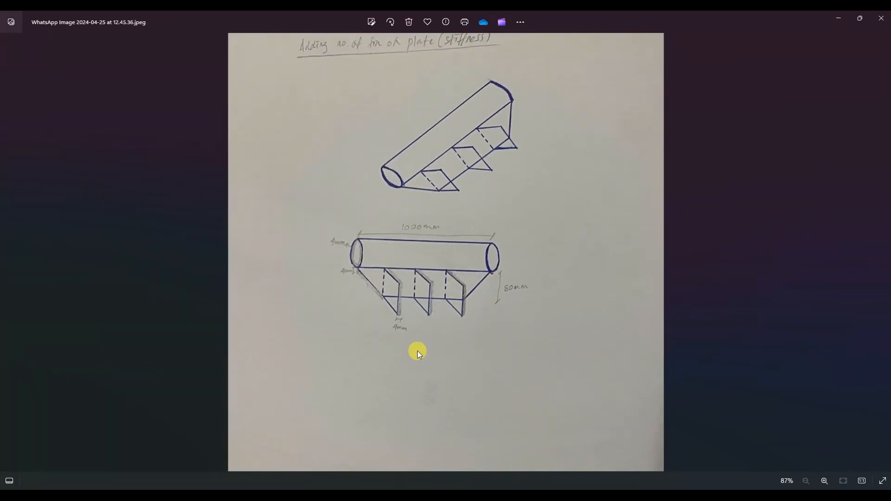
{"action": "key", "text": "alt+Tab"}
Move the work plane onto the vertical YZ datum plane with zero offset.
{"action": "middle_click_drag", "start_coordinate": [513, 249], "coordinate": [503, 181]}
{"action": "middle_click_drag", "start_coordinate": [393, 148], "coordinate": [409, 149]}
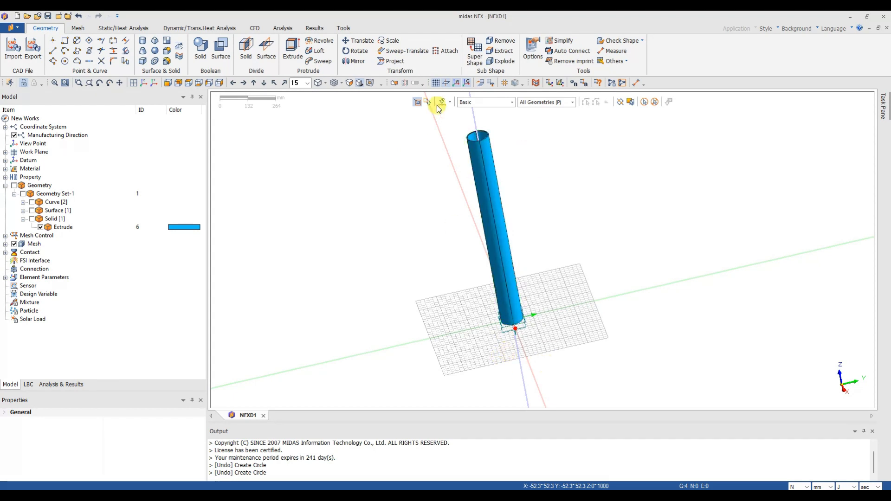
{"action": "left_click", "coordinate": [479, 83]}
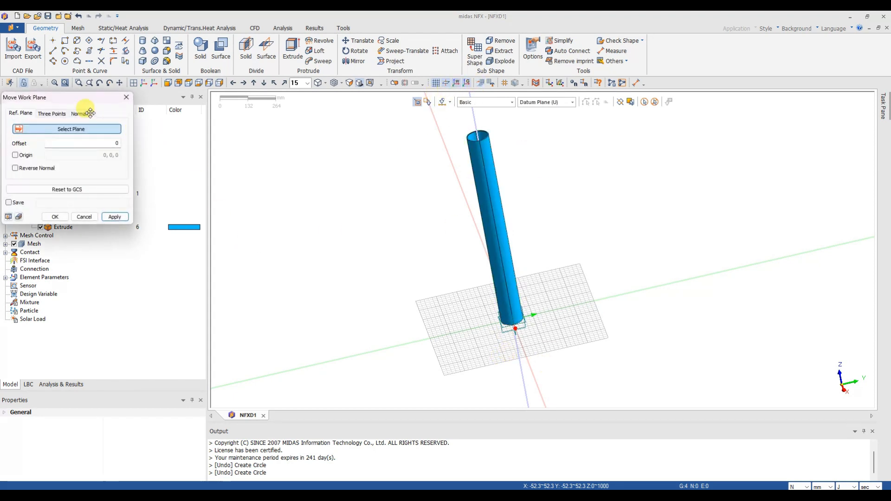
{"action": "left_click", "coordinate": [522, 313]}
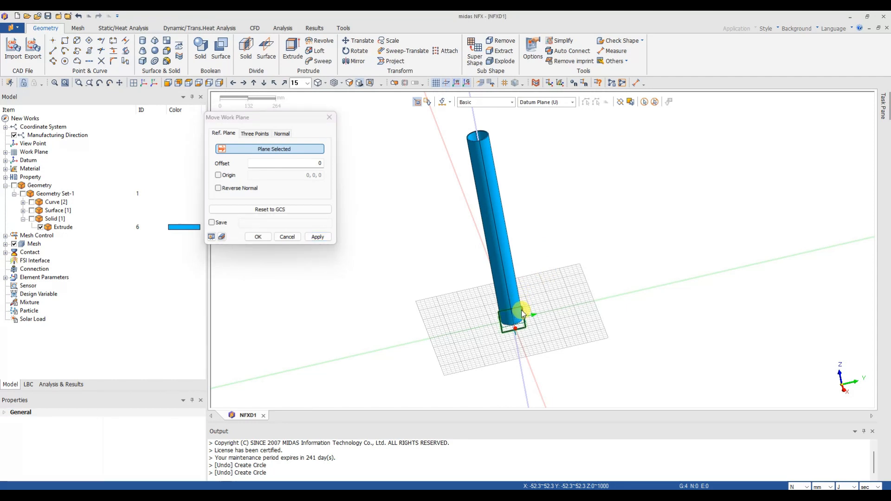
{"action": "left_click", "coordinate": [258, 238]}
Preview the work plane grid with a 50 mm width and set its final width to 60 mm.
{"action": "scroll", "coordinate": [567, 269], "scroll_direction": "down", "scroll_amount": 2}
{"action": "middle_click_drag", "start_coordinate": [564, 271], "coordinate": [521, 269]}
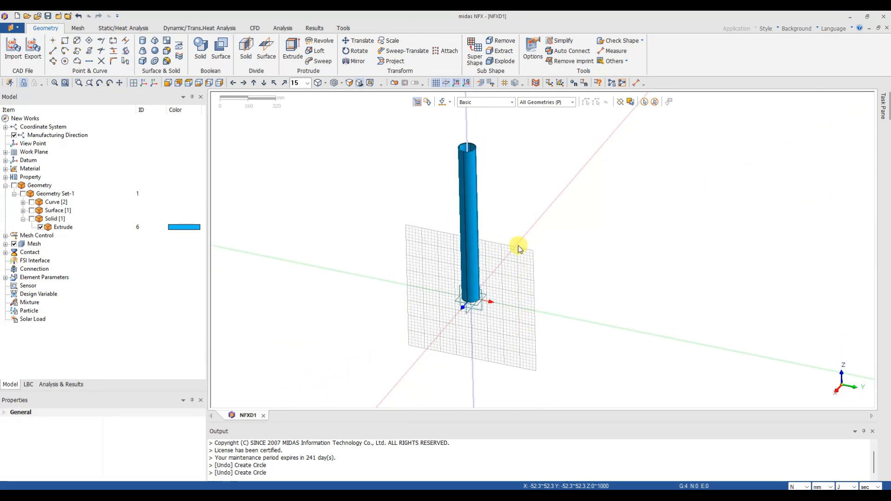
{"action": "middle_click_drag", "start_coordinate": [515, 262], "coordinate": [523, 226]}
{"action": "scroll", "coordinate": [521, 224], "scroll_direction": "up", "scroll_amount": 4}
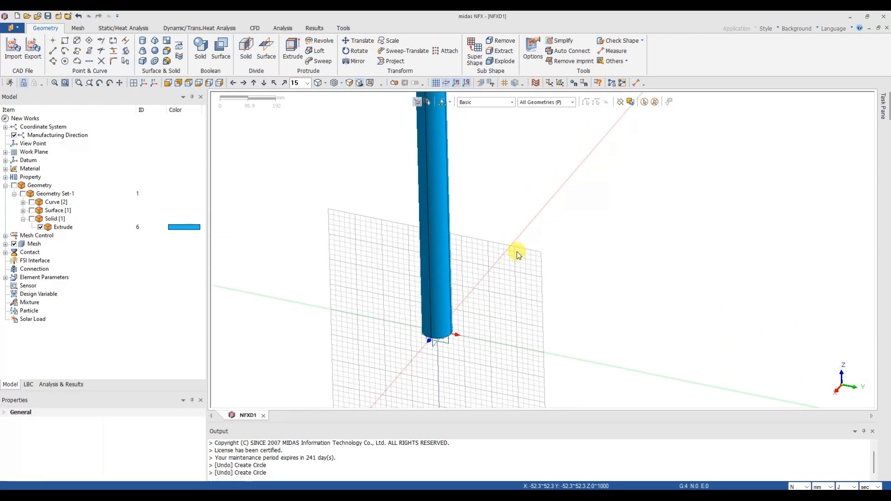
{"action": "middle_click_drag", "start_coordinate": [515, 251], "coordinate": [527, 243]}
{"action": "scroll", "coordinate": [529, 241], "scroll_direction": "down", "scroll_amount": 4}
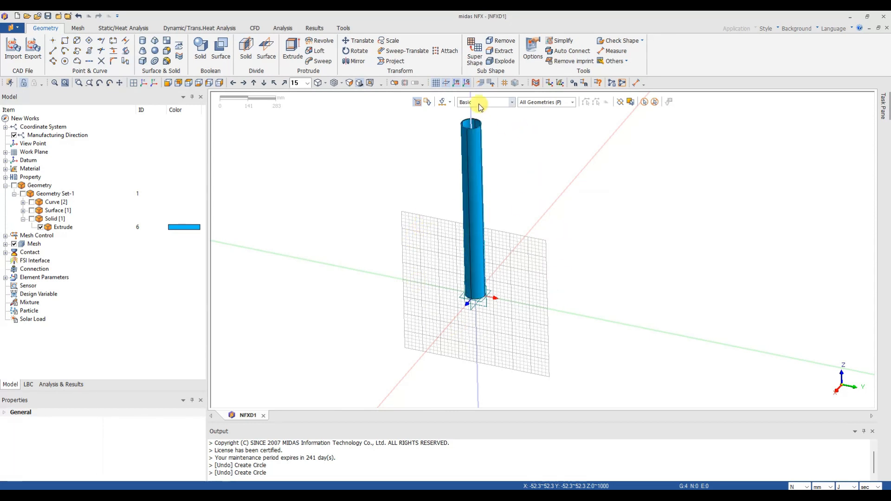
{"action": "left_click", "coordinate": [489, 82]}
{"action": "left_click_drag", "start_coordinate": [107, 103], "coordinate": [342, 129]}
{"action": "type", "text": "5"}
{"action": "left_click", "coordinate": [235, 203]}
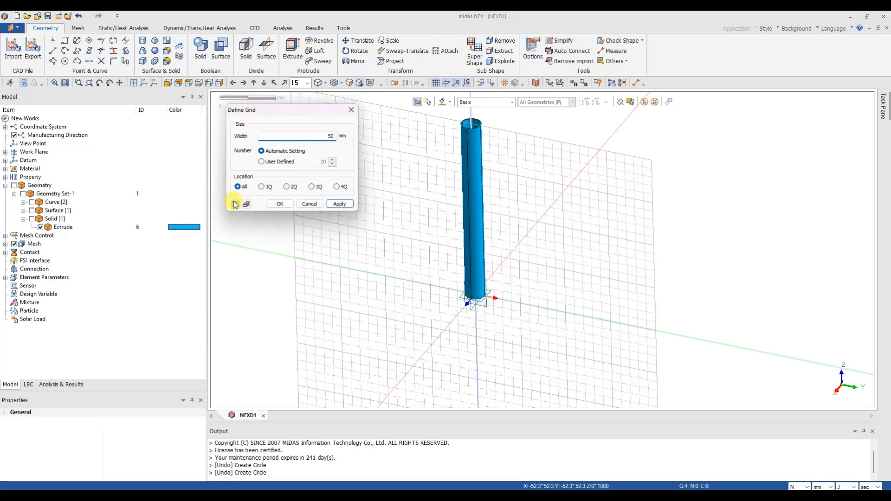
{"action": "scroll", "coordinate": [408, 233], "scroll_direction": "down", "scroll_amount": 3}
{"action": "middle_click_drag", "start_coordinate": [493, 219], "coordinate": [494, 227]}
{"action": "mouse_move", "coordinate": [506, 204]}
{"action": "middle_mouse_down"}
{"action": "mouse_move", "coordinate": [506, 195]}
{"action": "mouse_move", "coordinate": [517, 204]}
{"action": "middle_mouse_up"}
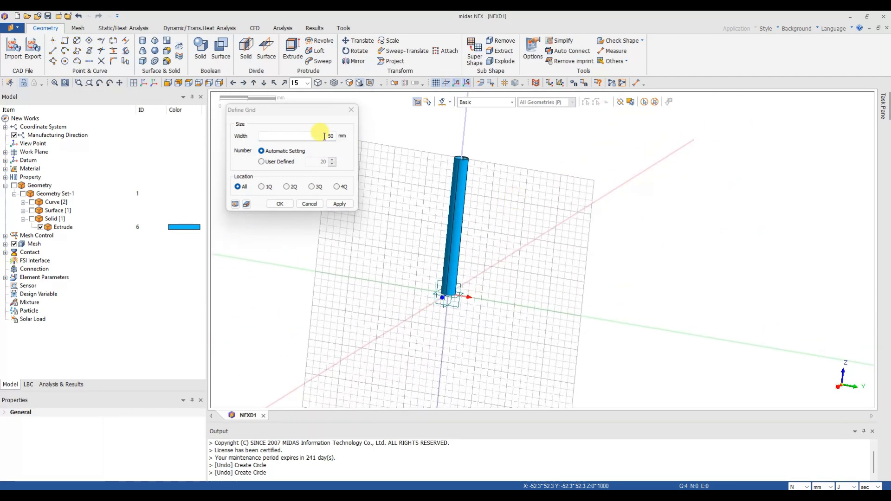
{"action": "left_click", "coordinate": [355, 138]}
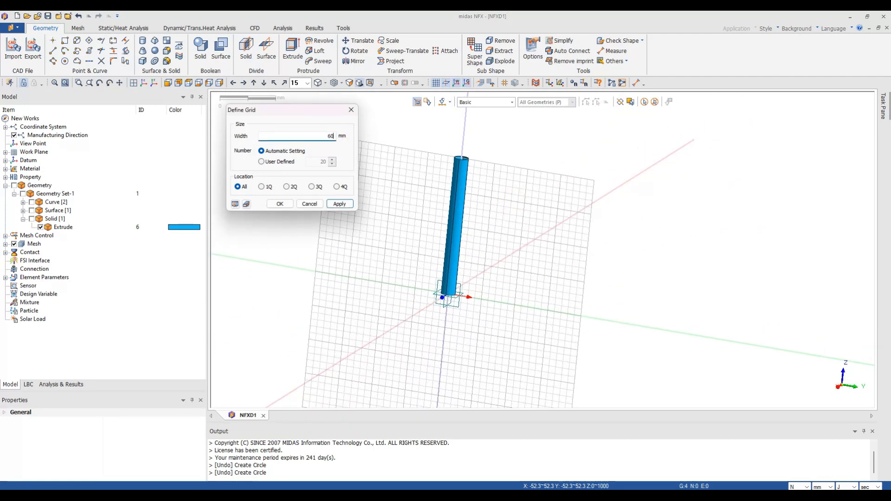
{"action": "left_click", "coordinate": [280, 203]}
Check the plate height in the reference sketch.
{"action": "scroll", "coordinate": [661, 182], "scroll_direction": "down", "scroll_amount": 1}
{"action": "mouse_move", "coordinate": [581, 183]}
{"action": "middle_mouse_down"}
{"action": "mouse_move", "coordinate": [577, 191]}
{"action": "mouse_move", "coordinate": [565, 178]}
{"action": "mouse_move", "coordinate": [570, 169]}
{"action": "middle_mouse_up"}
{"action": "key", "text": "alt+Tab"}
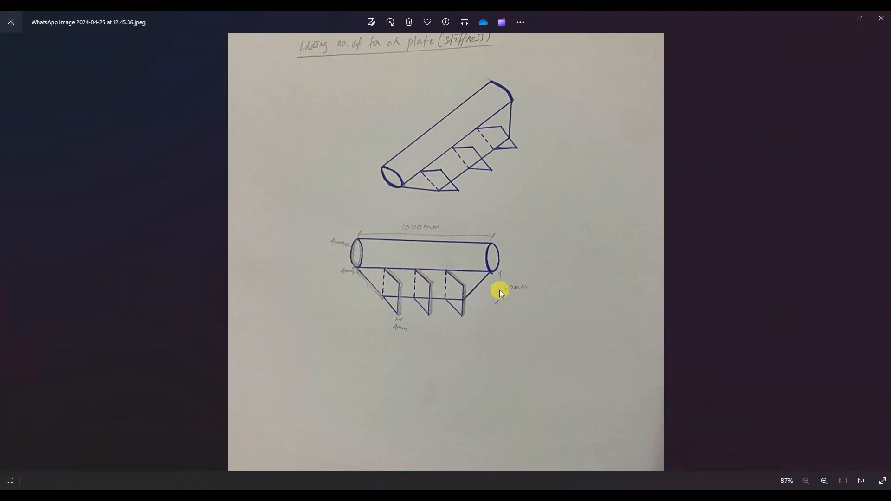
{"action": "key", "text": "alt+Tab"}
Orient the view square to the YZ work plane and recheck the plate in the reference sketch.
{"action": "middle_click_drag", "start_coordinate": [540, 224], "coordinate": [527, 232]}
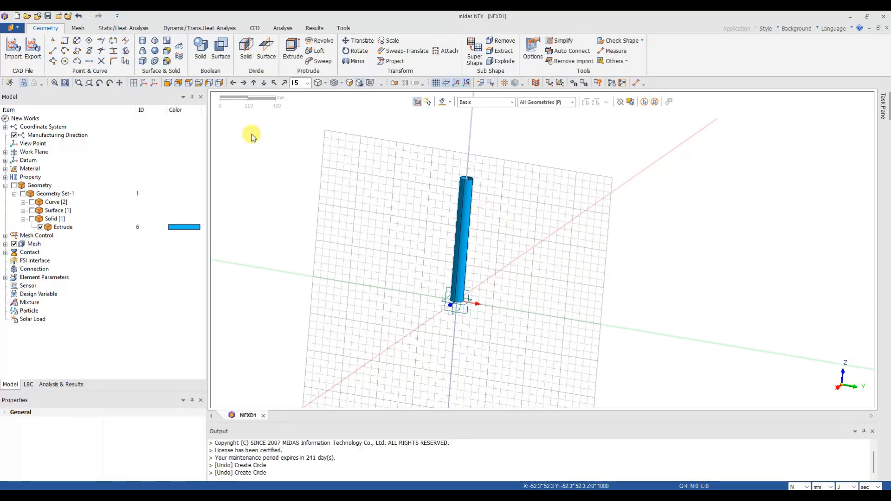
{"action": "left_click", "coordinate": [170, 85]}
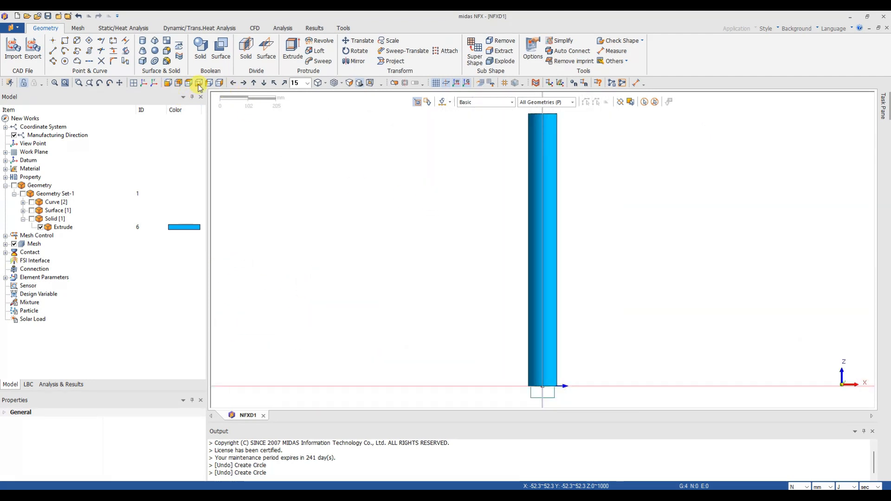
{"action": "left_click", "coordinate": [219, 83]}
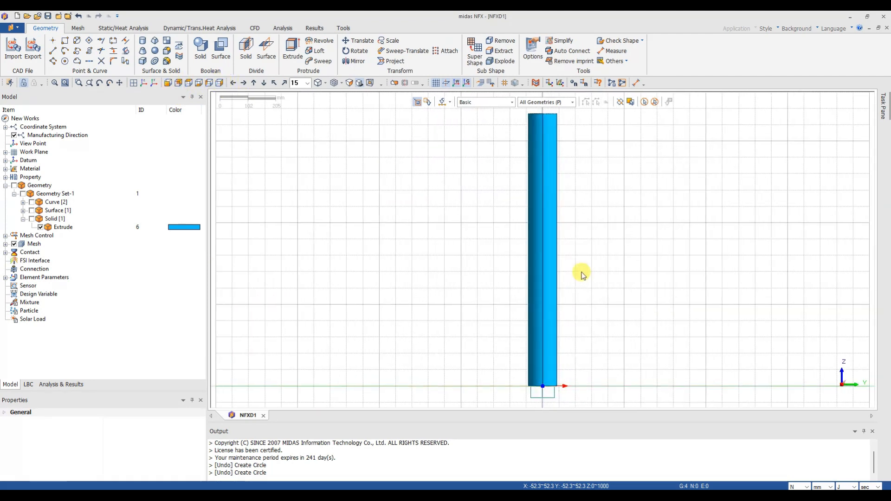
{"action": "key", "text": "alt+Tab"}
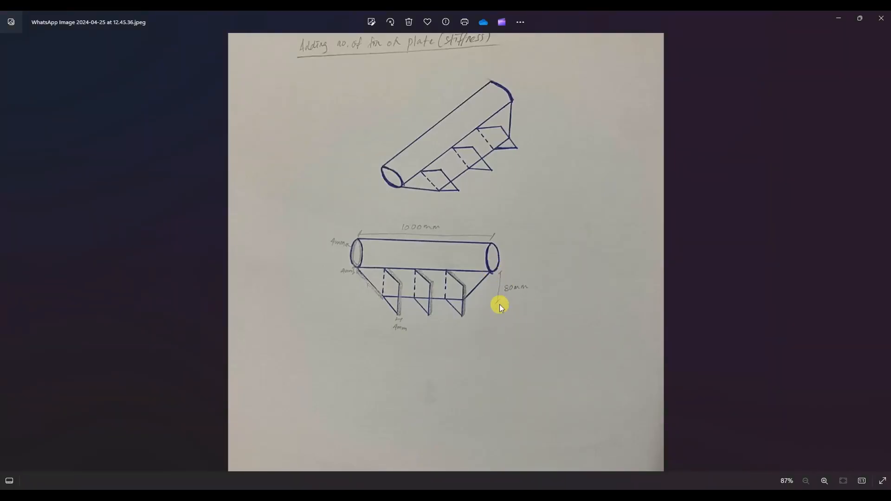
{"action": "key", "text": "alt+Tab"}
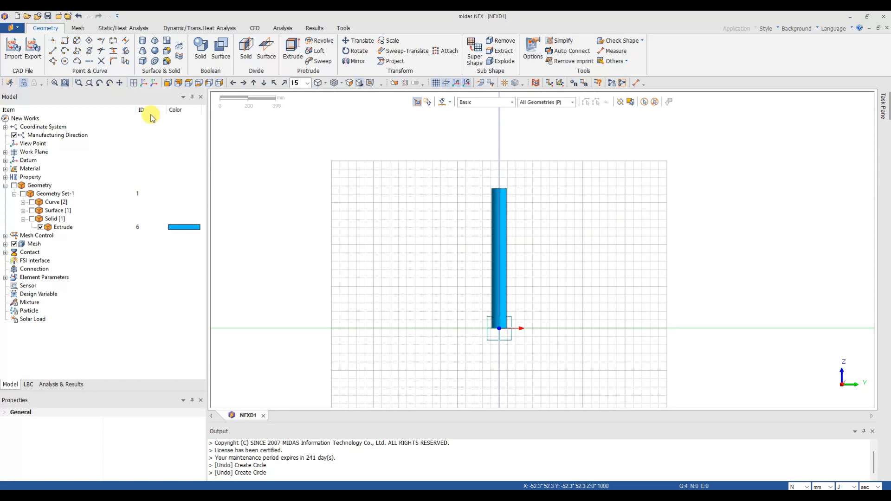
Draw a vertical line beside the pipe from 0, 300, 1020, about 1080 mm downward along Z.
{"action": "left_click", "coordinate": [53, 50]}
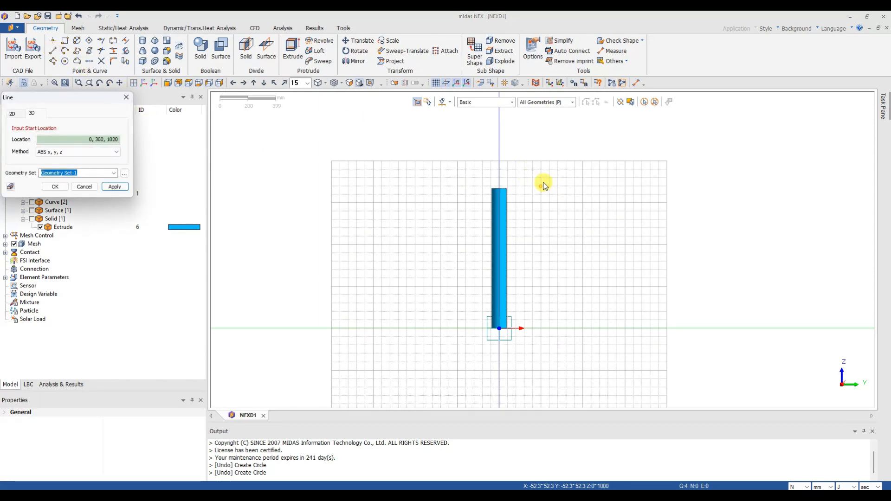
{"action": "left_click", "coordinate": [542, 185]}
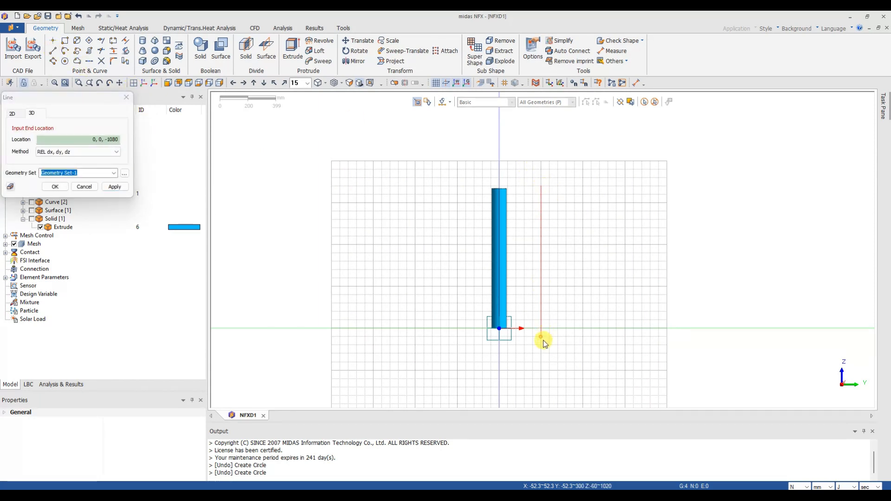
{"action": "left_click", "coordinate": [543, 341]}
{"action": "left_click", "coordinate": [126, 97]}
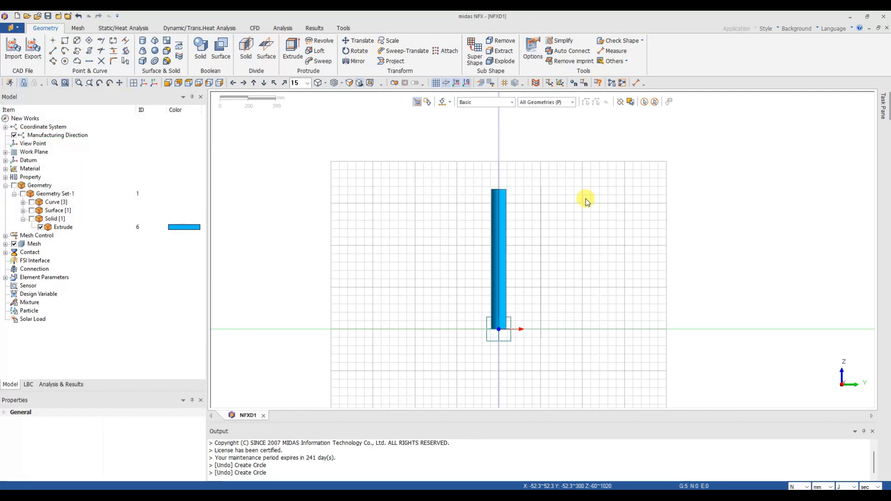
Hide the work plane grid and measure the point-to-point distance from the vertical line's upper end to the pipe's upper corner.
{"action": "left_click", "coordinate": [436, 83]}
{"action": "left_click", "coordinate": [636, 84]}
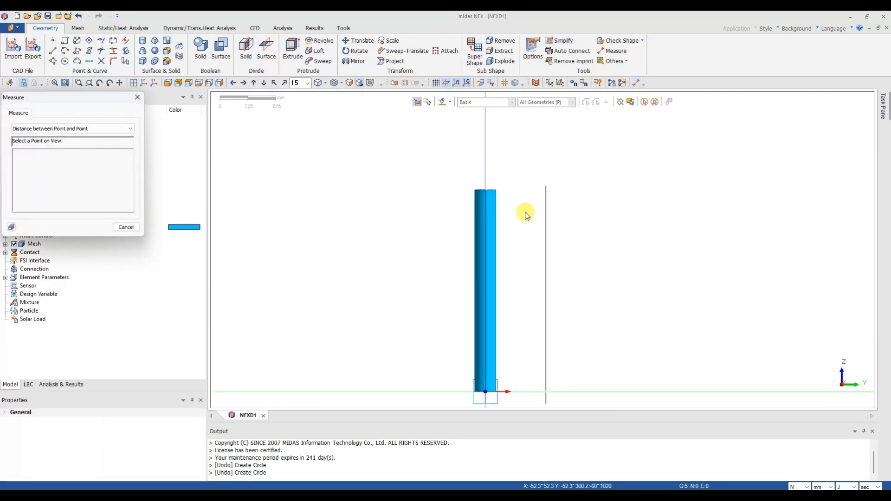
{"action": "scroll", "coordinate": [526, 215], "scroll_direction": "up", "scroll_amount": 1}
{"action": "left_click", "coordinate": [546, 183]}
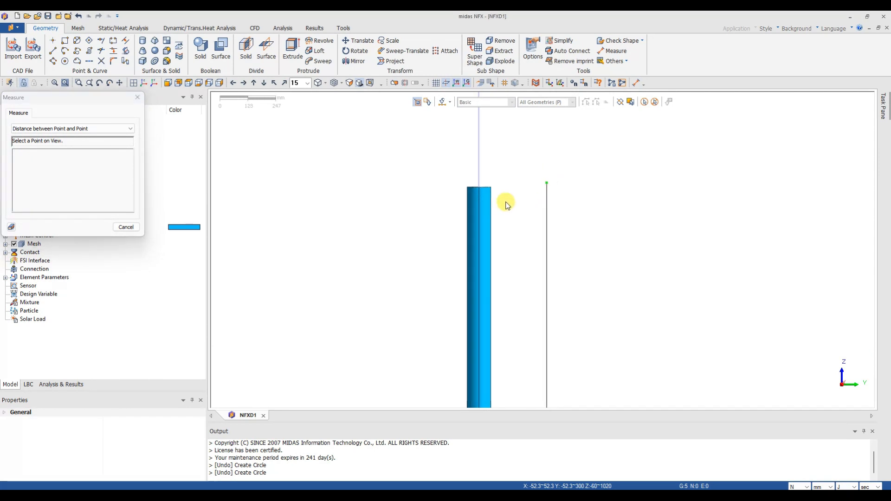
{"action": "scroll", "coordinate": [484, 160], "scroll_direction": "up", "scroll_amount": 5}
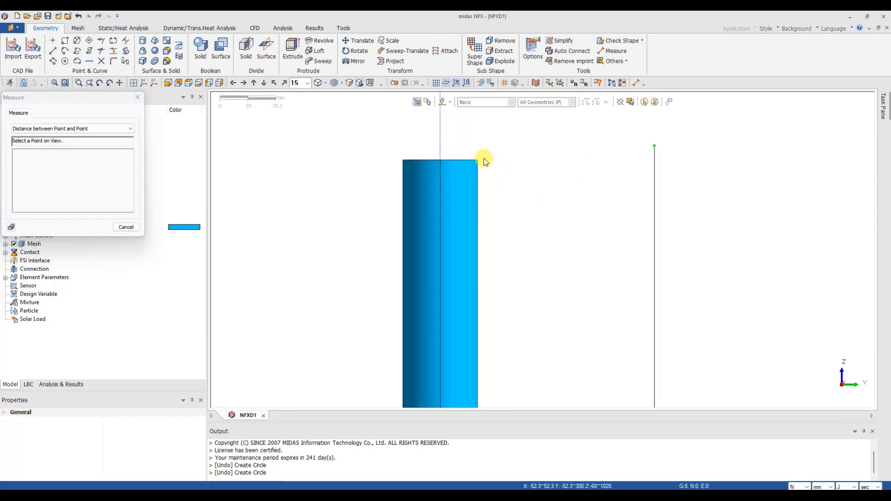
{"action": "left_click", "coordinate": [478, 161]}
{"action": "scroll", "coordinate": [490, 204], "scroll_direction": "down", "scroll_amount": 4}
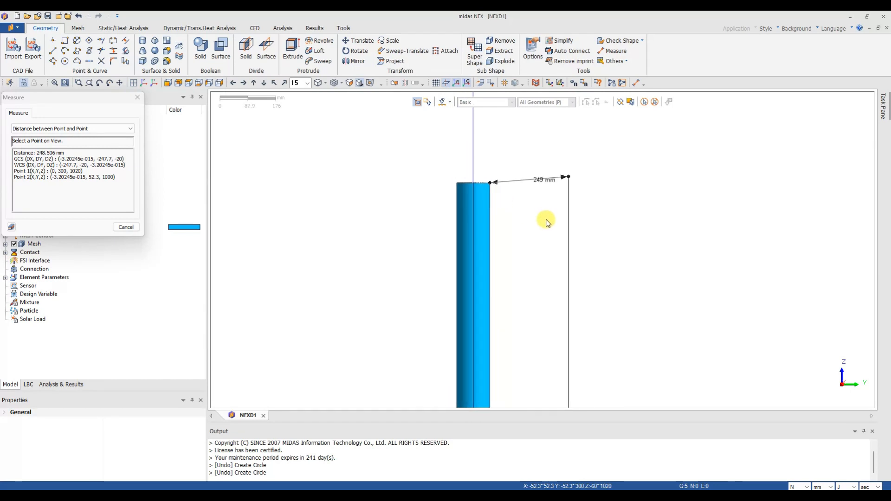
{"action": "left_click_drag", "start_coordinate": [59, 97], "coordinate": [246, 106]}
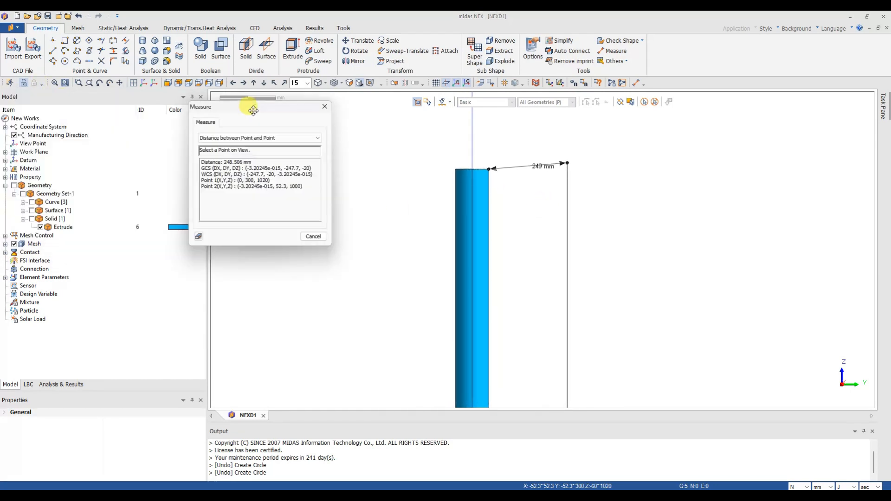
{"action": "double_click", "coordinate": [287, 168]}
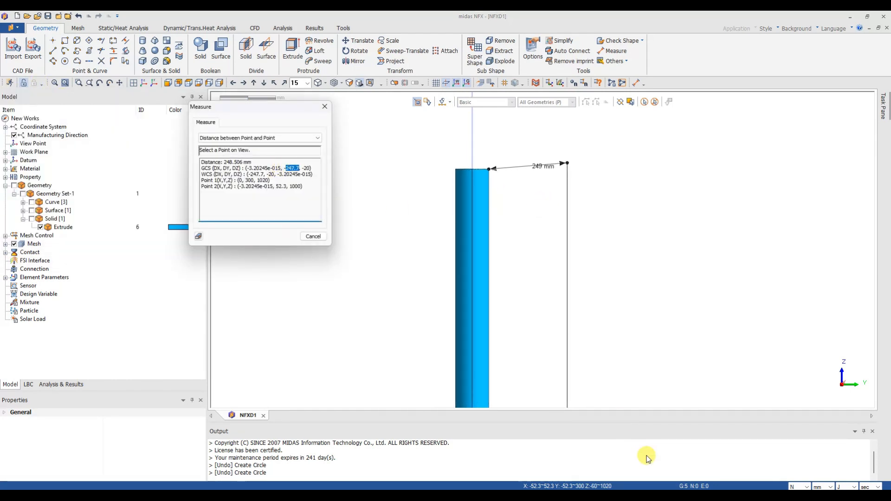
Recheck the plate height in the reference sketch and calculate 247.7 - 80 in Calculator, selecting the result.
{"action": "key", "text": "alt+Tab"}
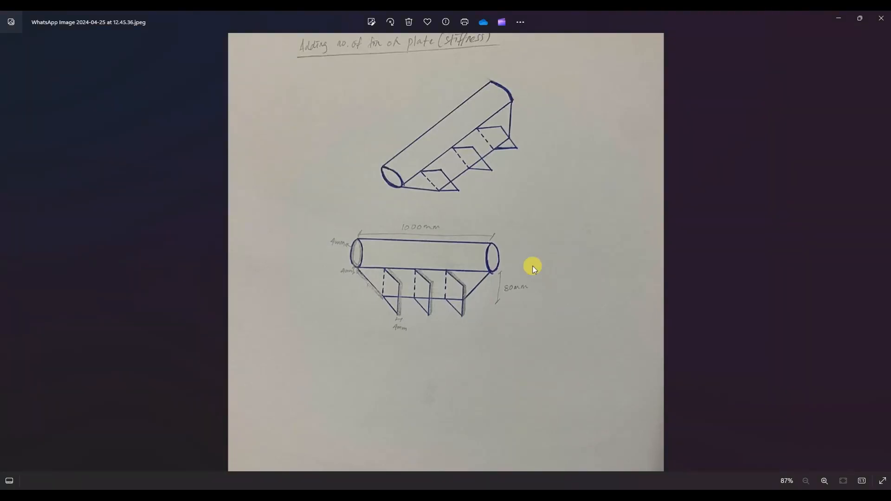
{"action": "key", "text": "alt+Tab"}
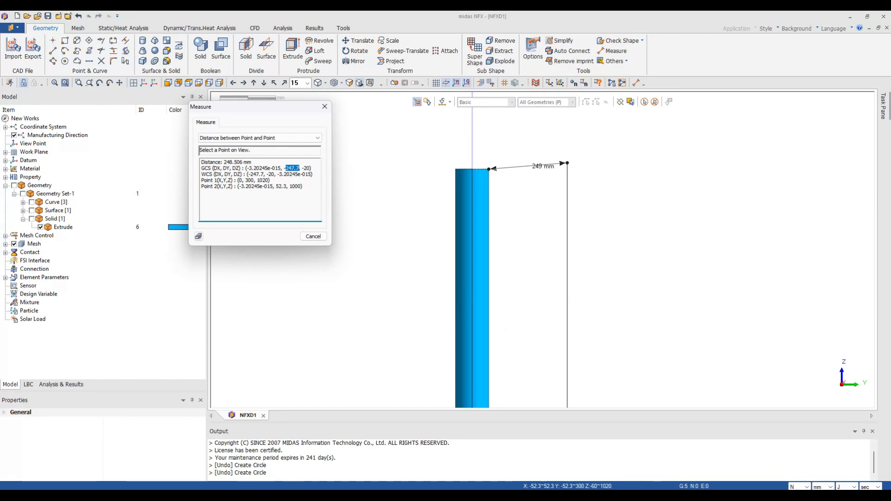
{"action": "left_click", "coordinate": [660, 494]}
{"action": "left_click_drag", "start_coordinate": [737, 160], "coordinate": [715, 109]}
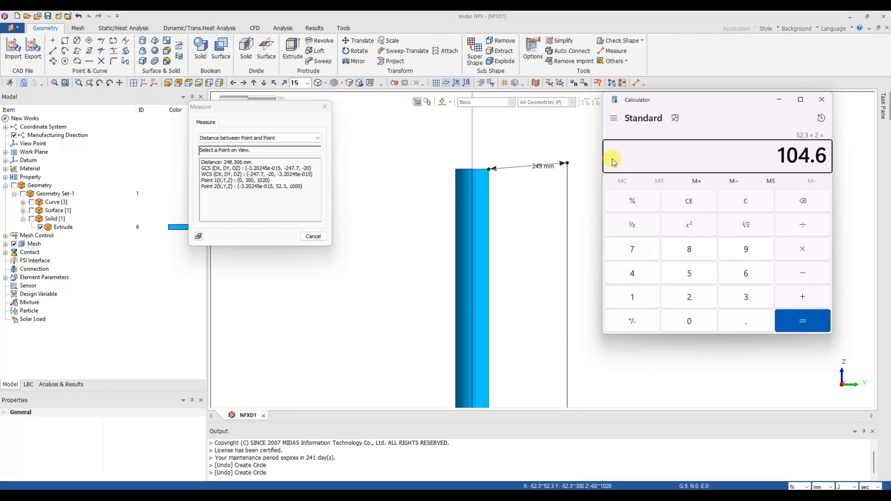
{"action": "type", "text": "247.7 - "}
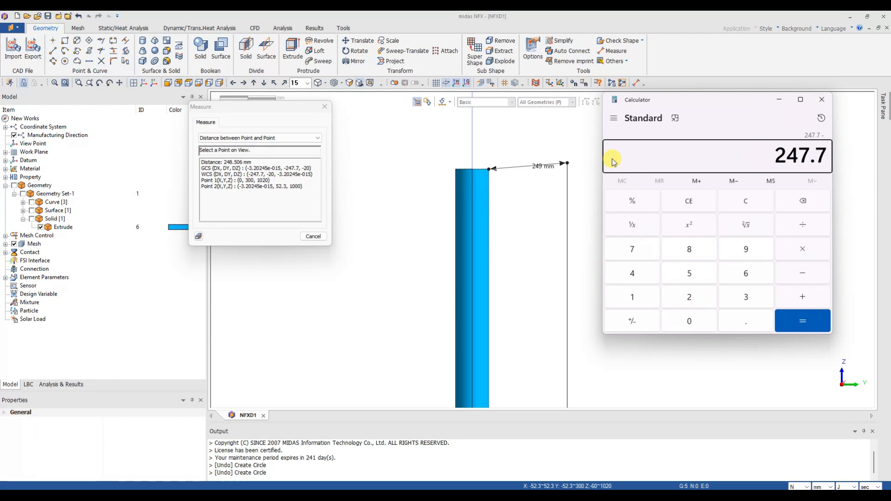
{"action": "type", "text": "8"}
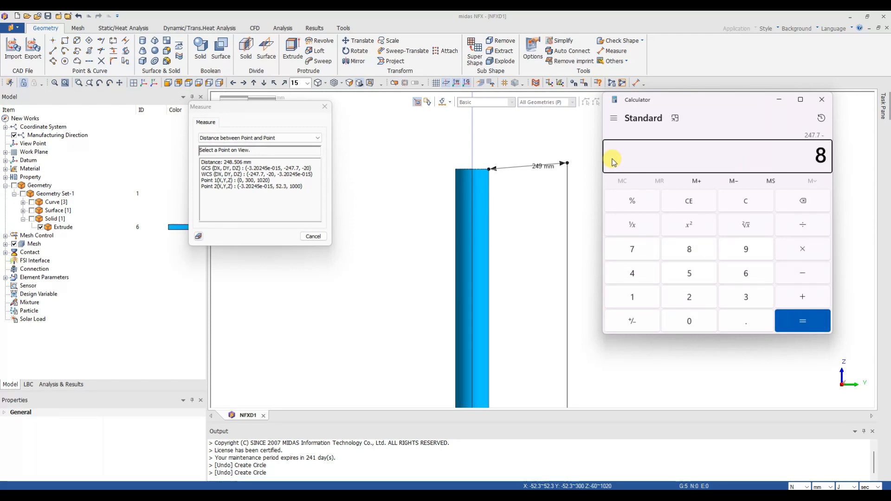
{"action": "type", "text": "0"}
{"action": "key", "text": "Return"}
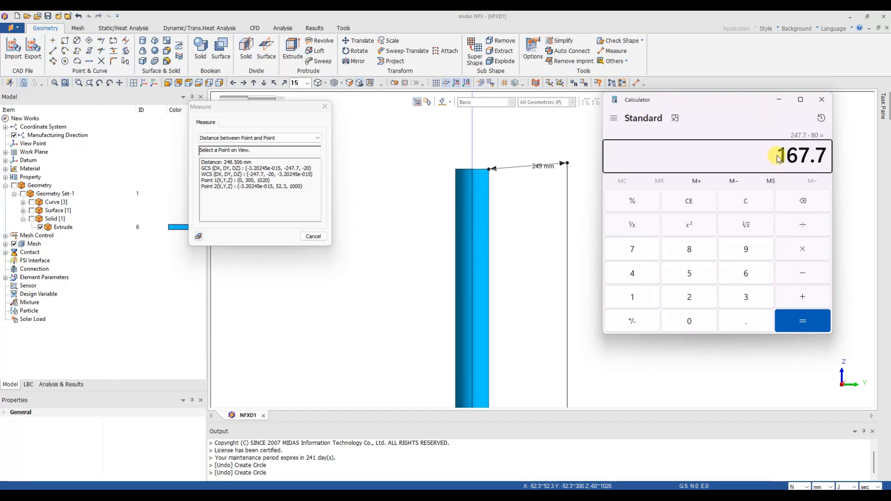
{"action": "left_click_drag", "start_coordinate": [776, 152], "coordinate": [819, 156]}
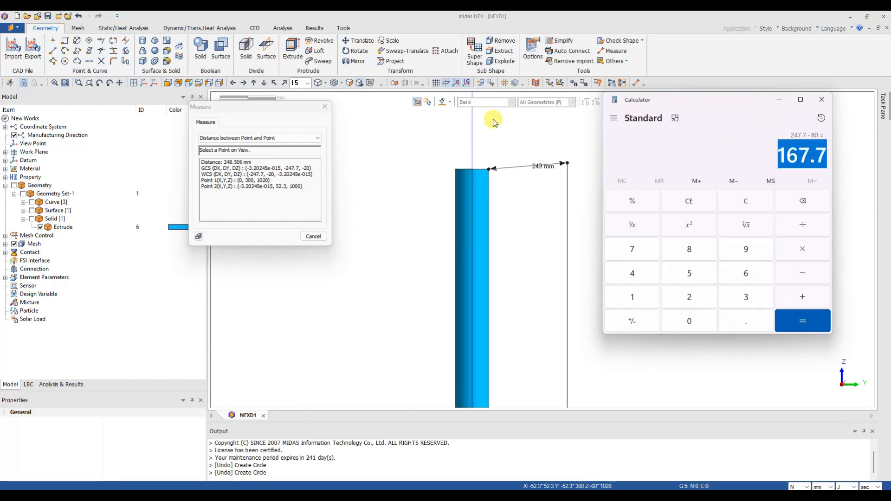
Translate the vertical line by -167.7 mm along Y only, using the Move method.
{"action": "left_click", "coordinate": [371, 44]}
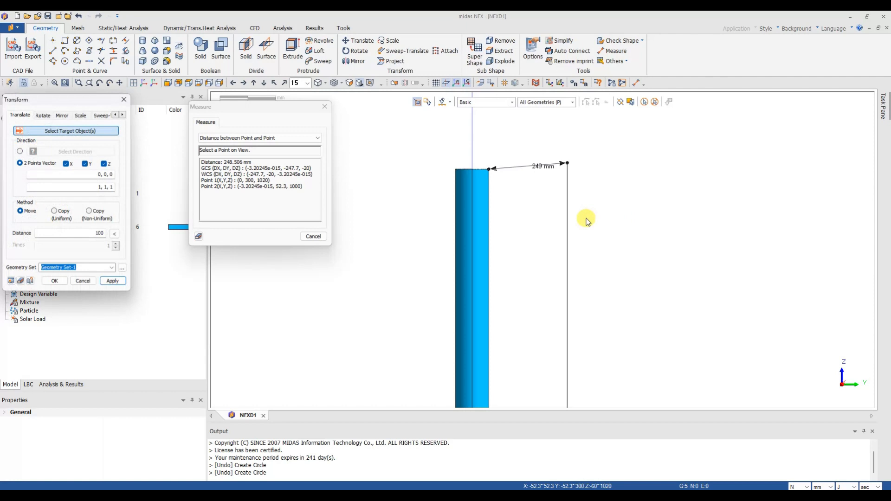
{"action": "left_click", "coordinate": [567, 201]}
{"action": "left_click_drag", "start_coordinate": [62, 101], "coordinate": [524, 143]}
{"action": "double_click", "coordinate": [561, 277]}
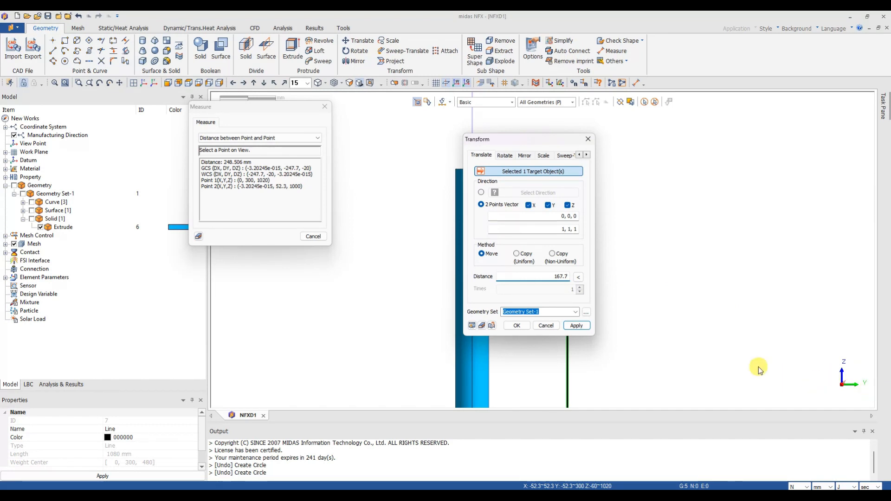
{"action": "left_click", "coordinate": [531, 205]}
{"action": "left_click", "coordinate": [569, 205]}
{"action": "left_click", "coordinate": [548, 274]}
{"action": "type", "text": "-"}
{"action": "left_click_drag", "start_coordinate": [543, 138], "coordinate": [681, 144]}
{"action": "left_click", "coordinate": [610, 331]}
{"action": "left_click", "coordinate": [655, 331]}
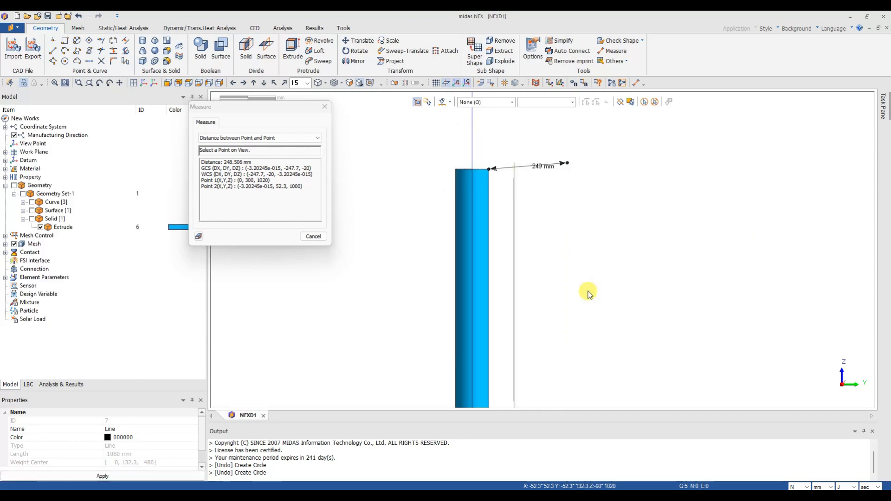
Measure the distance from the pipe's upper corner to the upper end of the moved line.
{"action": "scroll", "coordinate": [477, 201], "scroll_direction": "up", "scroll_amount": 1}
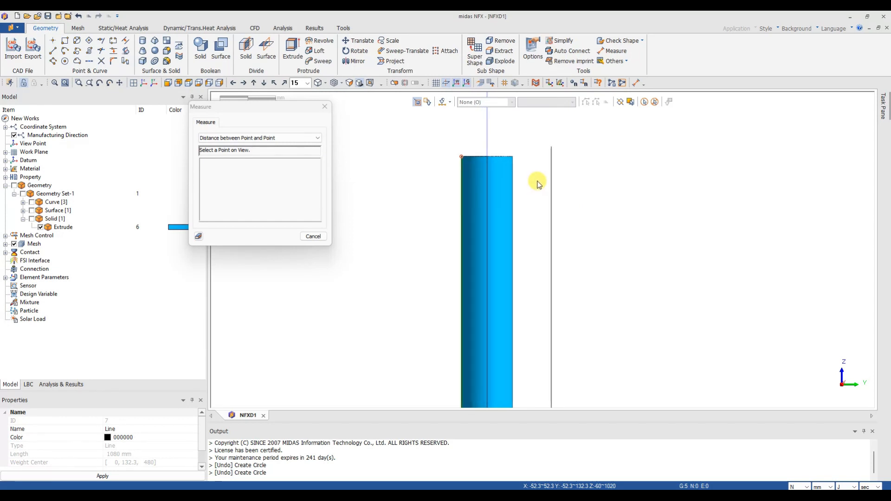
{"action": "middle_click_drag", "start_coordinate": [537, 181], "coordinate": [533, 190]}
{"action": "left_click", "coordinate": [510, 167]}
{"action": "left_click", "coordinate": [548, 157]}
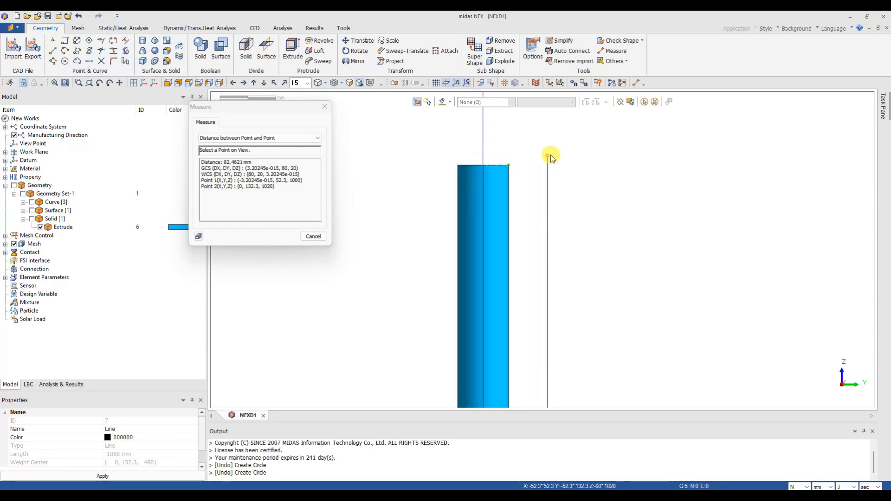
{"action": "double_click", "coordinate": [286, 168]}
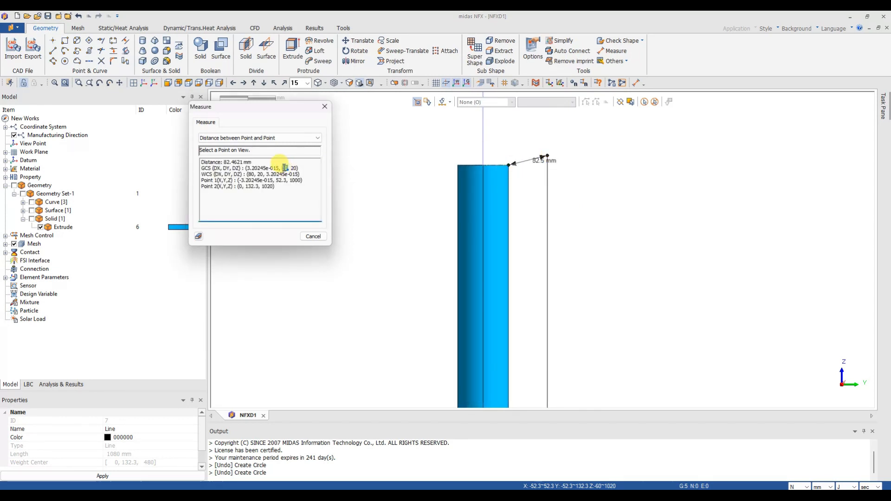
Review the plate outline in both reference sketches, the one with fins and the one with holes.
{"action": "left_click", "coordinate": [659, 496]}
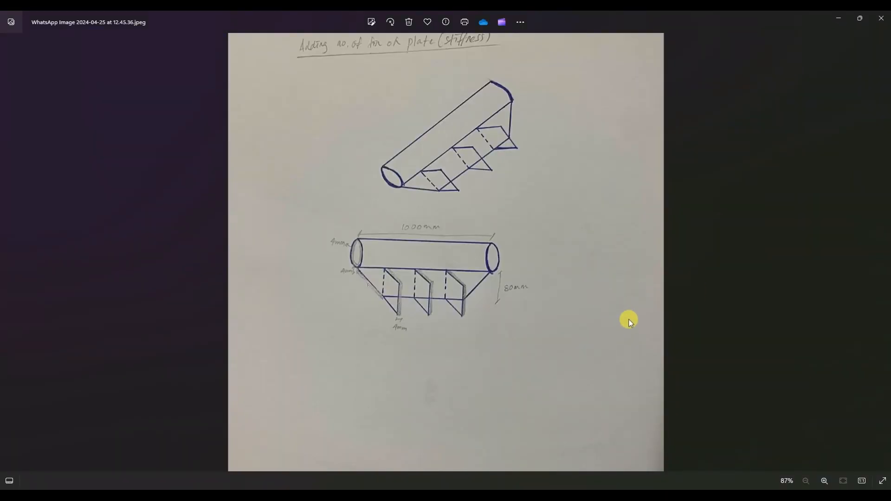
{"action": "left_click", "coordinate": [884, 259]}
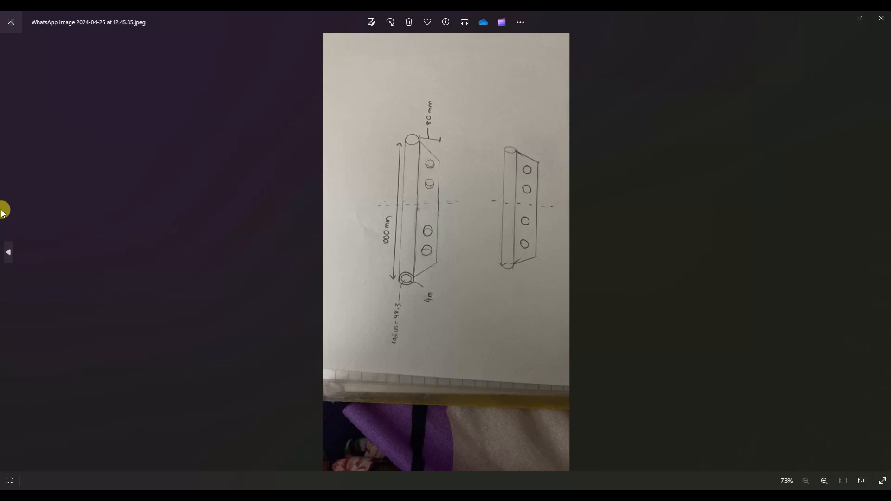
{"action": "left_click", "coordinate": [9, 249]}
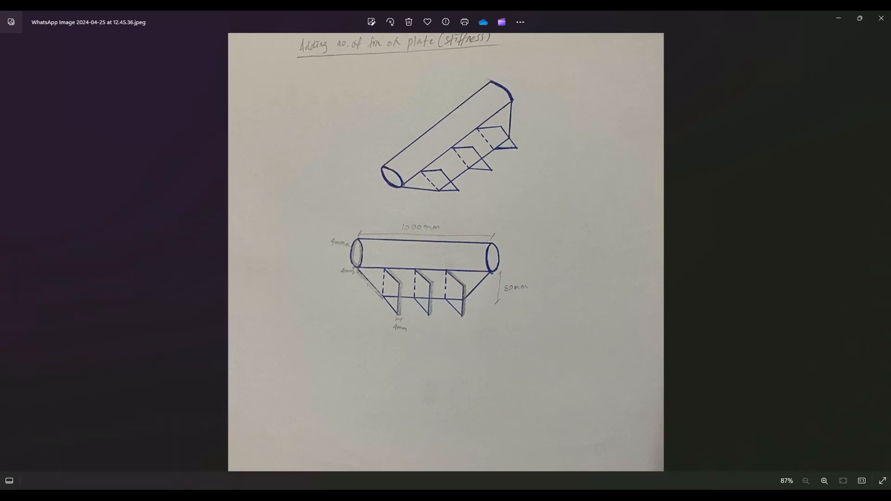
{"action": "left_click", "coordinate": [642, 496]}
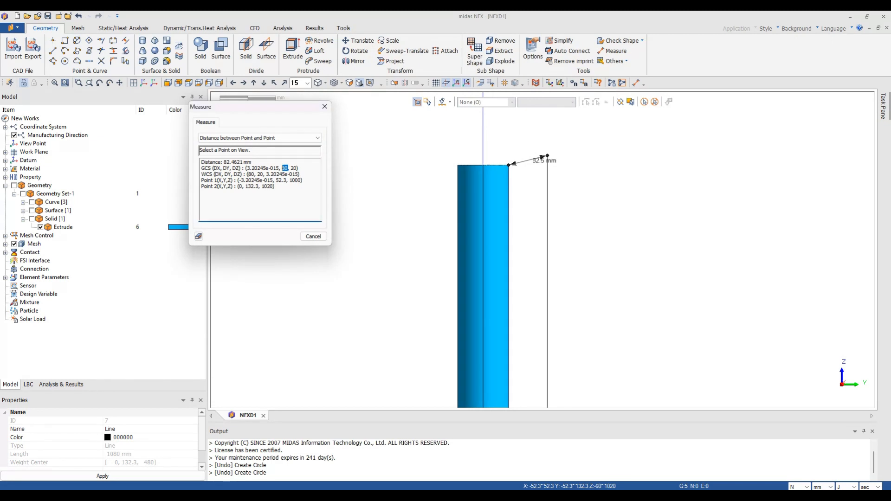
Close the measurement and show the work plane grid around the pipe and line again.
{"action": "left_click", "coordinate": [324, 106]}
{"action": "scroll", "coordinate": [598, 237], "scroll_direction": "down", "scroll_amount": 4}
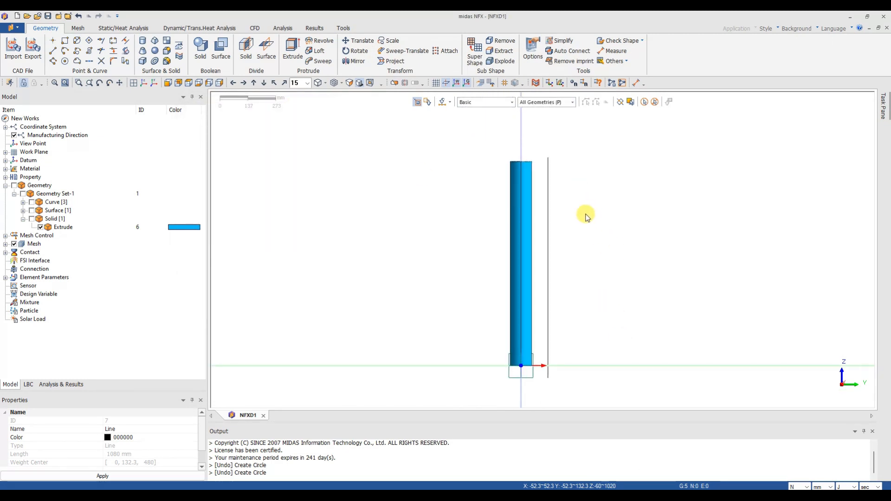
{"action": "middle_click_drag", "start_coordinate": [586, 214], "coordinate": [545, 195]}
{"action": "left_click", "coordinate": [436, 82]}
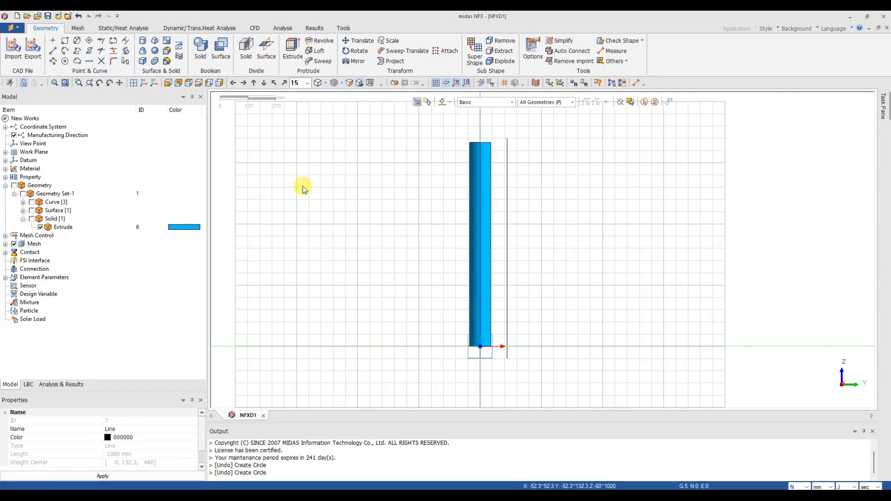
{"action": "left_click", "coordinate": [53, 50]}
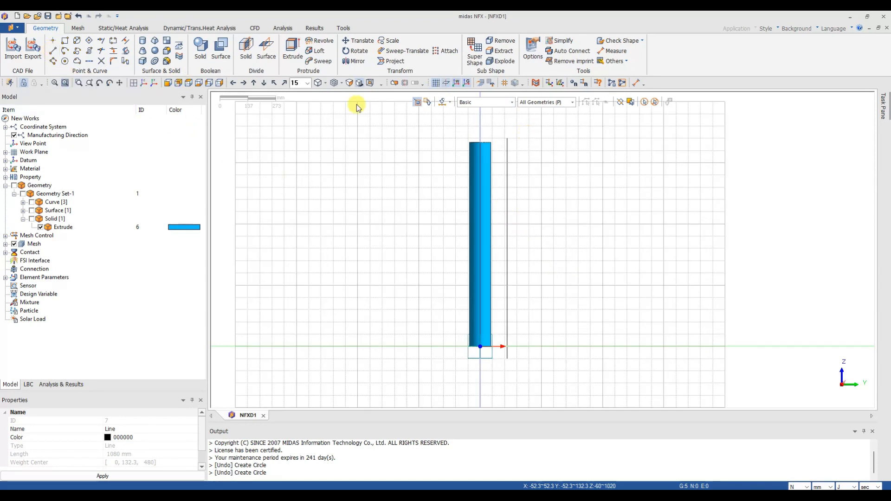
{"action": "left_click", "coordinate": [491, 142]}
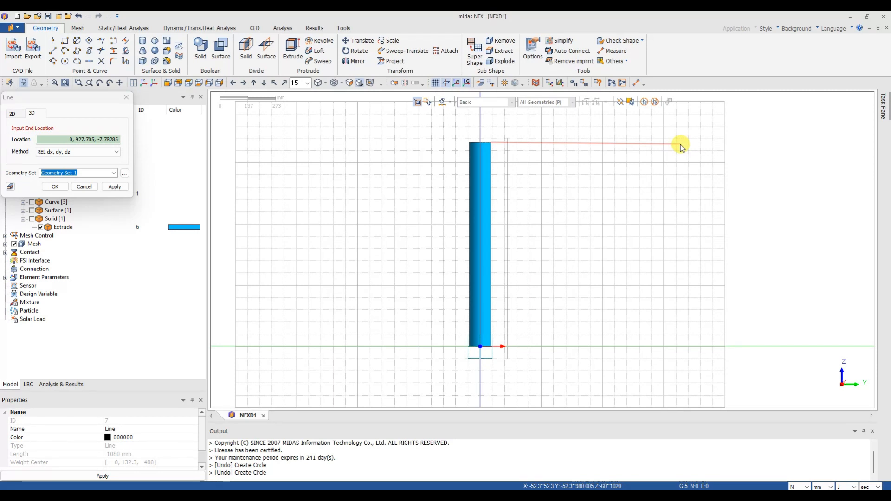
{"action": "left_click", "coordinate": [126, 97]}
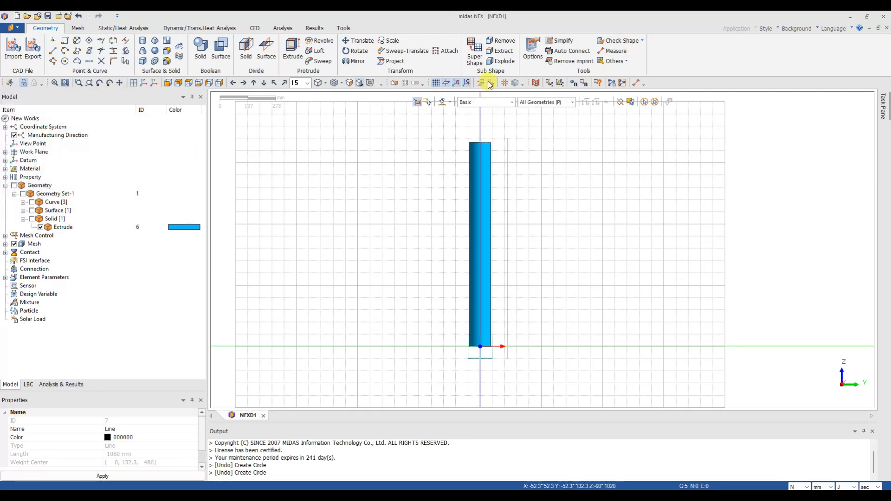
Define the work plane grid with a 10 mm width and a user-defined number of 100.
{"action": "left_click_drag", "start_coordinate": [60, 90], "coordinate": [259, 150]}
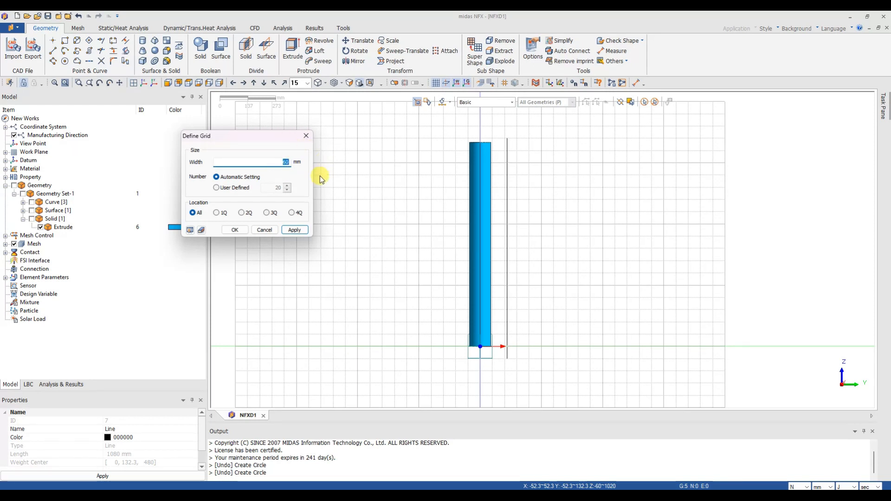
{"action": "type", "text": "0"}
{"action": "left_click", "coordinate": [190, 230]}
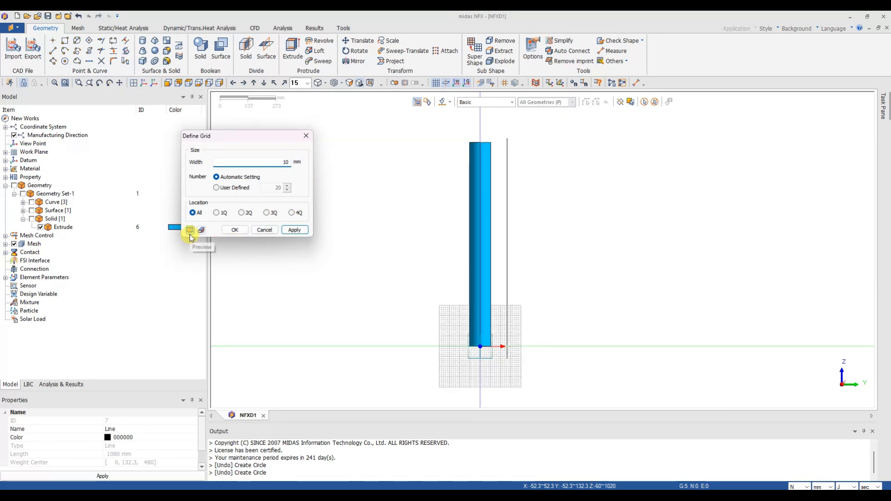
{"action": "left_click", "coordinate": [216, 188]}
{"action": "double_click", "coordinate": [274, 188]}
{"action": "type", "text": "100"}
{"action": "left_click", "coordinate": [190, 230]}
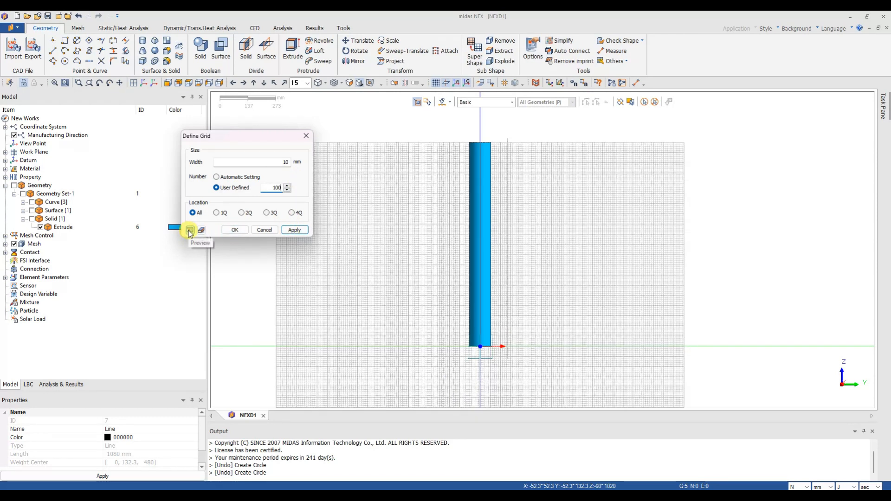
{"action": "left_click", "coordinate": [234, 230]}
Measure the distance from the grid point at 0, 60, 1000 to the pipe's upper corner.
{"action": "scroll", "coordinate": [488, 123], "scroll_direction": "up", "scroll_amount": 5}
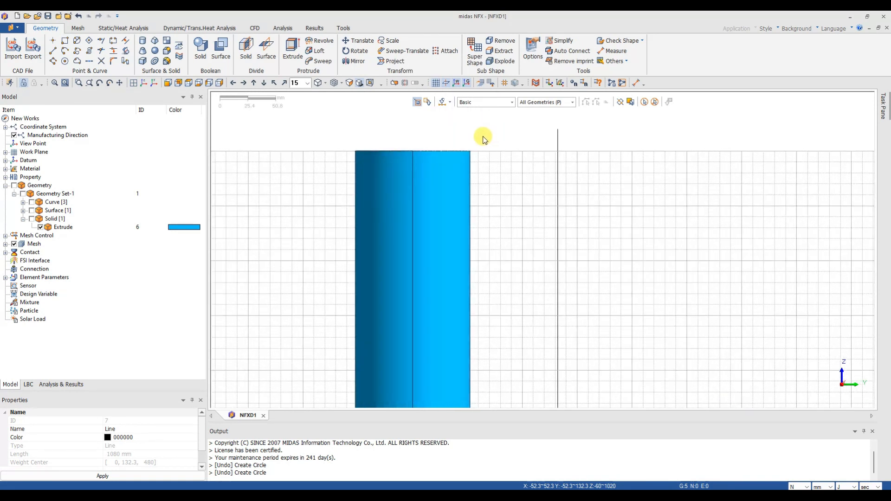
{"action": "scroll", "coordinate": [482, 139], "scroll_direction": "up", "scroll_amount": 3}
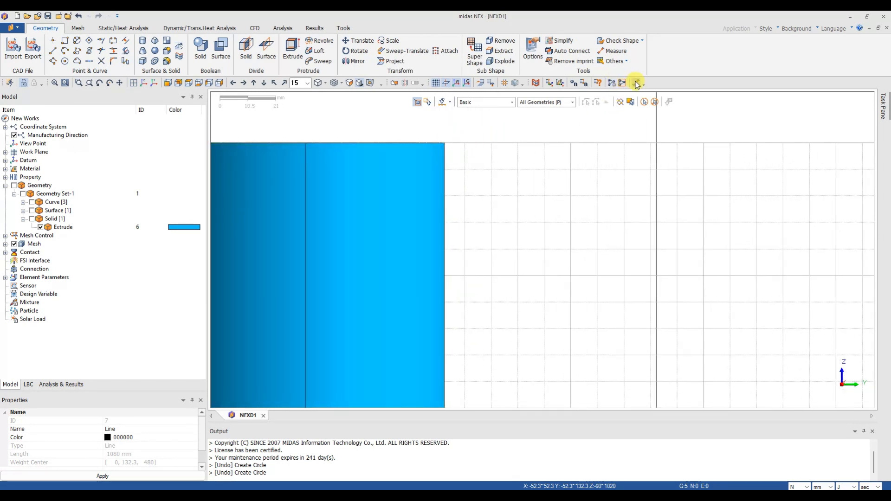
{"action": "left_click", "coordinate": [637, 84]}
{"action": "left_click", "coordinate": [444, 144]}
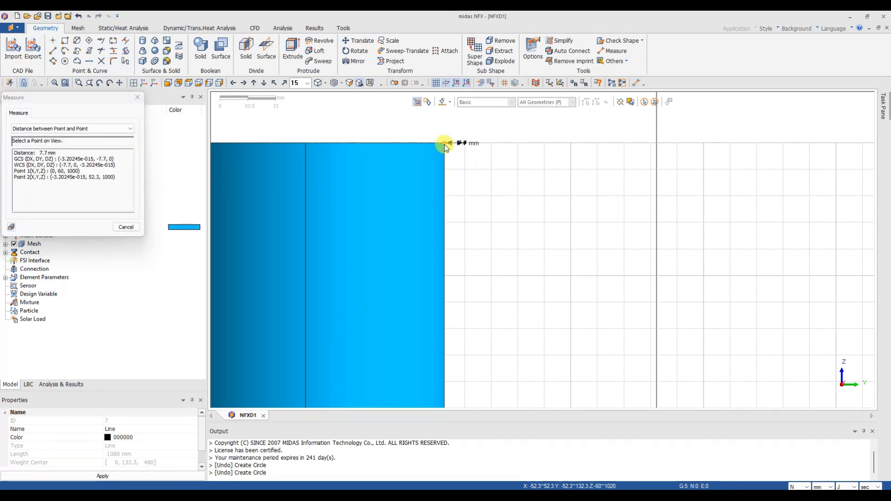
{"action": "left_click_drag", "start_coordinate": [90, 98], "coordinate": [325, 98]}
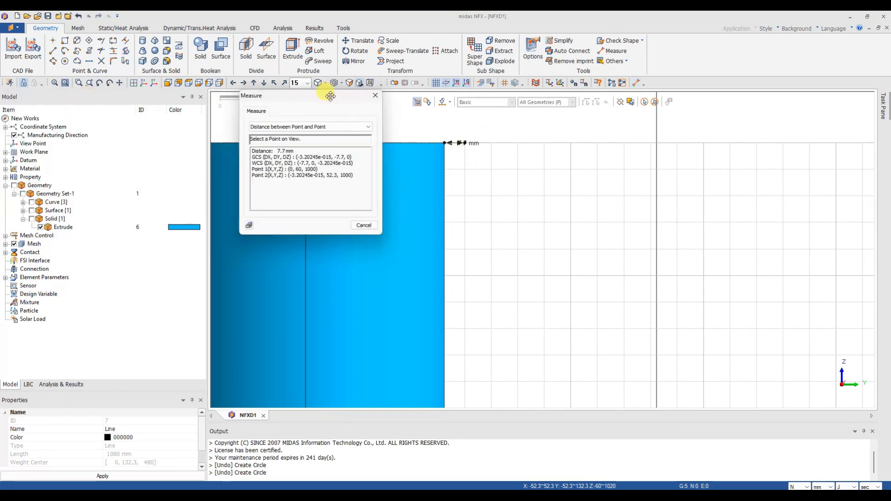
Close the measurement and draw a horizontal line about 298 mm long outward from the pipe's upper outer corner at 0, 52.3, 1000.
{"action": "double_click", "coordinate": [347, 159]}
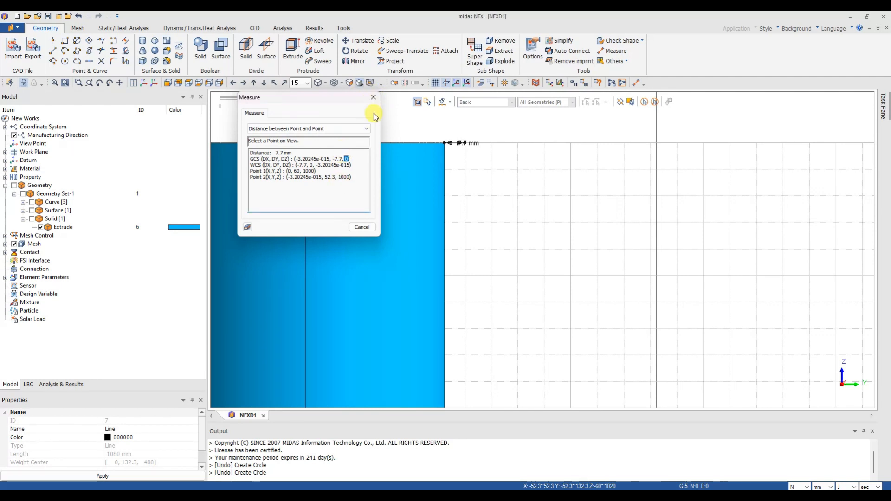
{"action": "left_click", "coordinate": [373, 97]}
{"action": "scroll", "coordinate": [463, 163], "scroll_direction": "down", "scroll_amount": 5}
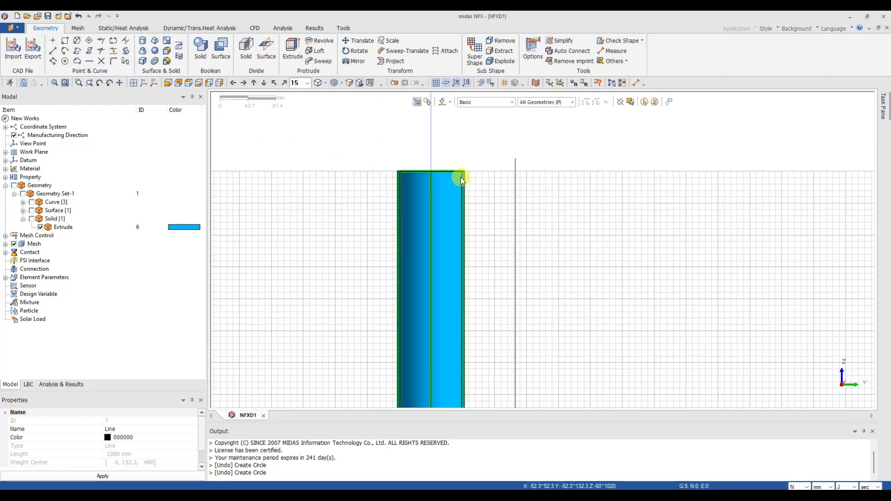
{"action": "scroll", "coordinate": [467, 179], "scroll_direction": "down", "scroll_amount": 2}
{"action": "middle_click_drag", "start_coordinate": [658, 236], "coordinate": [624, 205]}
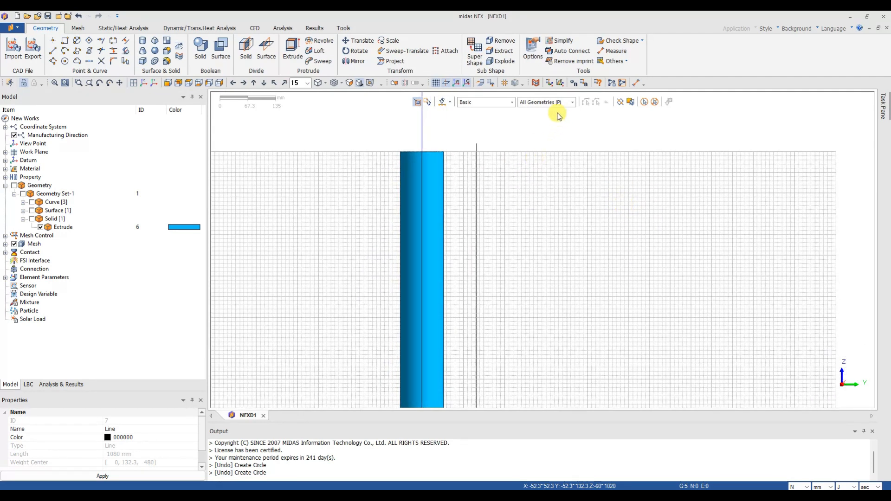
{"action": "left_click", "coordinate": [54, 51]}
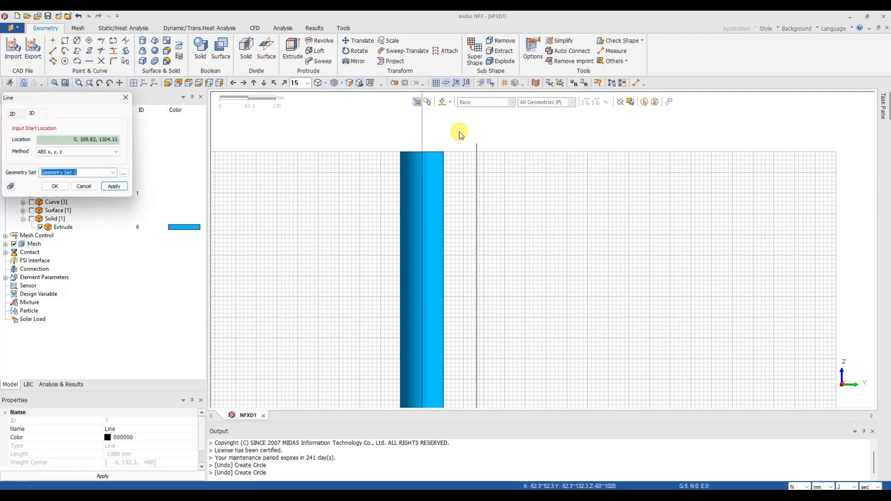
{"action": "left_click", "coordinate": [444, 152]}
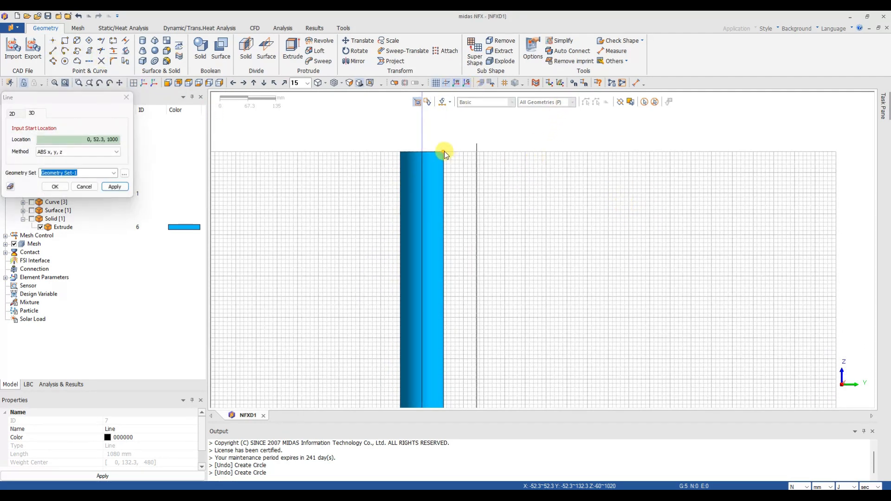
{"action": "left_click", "coordinate": [568, 151]}
{"action": "left_click", "coordinate": [126, 97]}
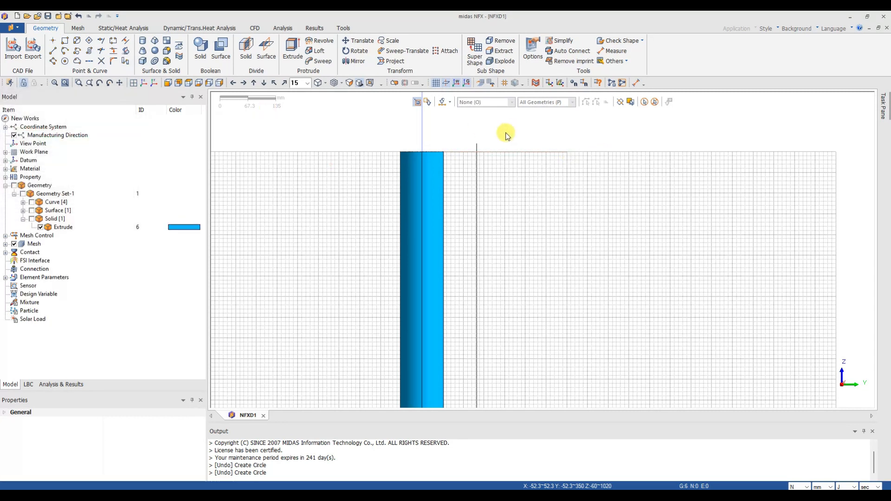
Check the fin sketch and move the horizontal line along Z by a distance of -250 mm.
{"action": "left_click", "coordinate": [453, 152]}
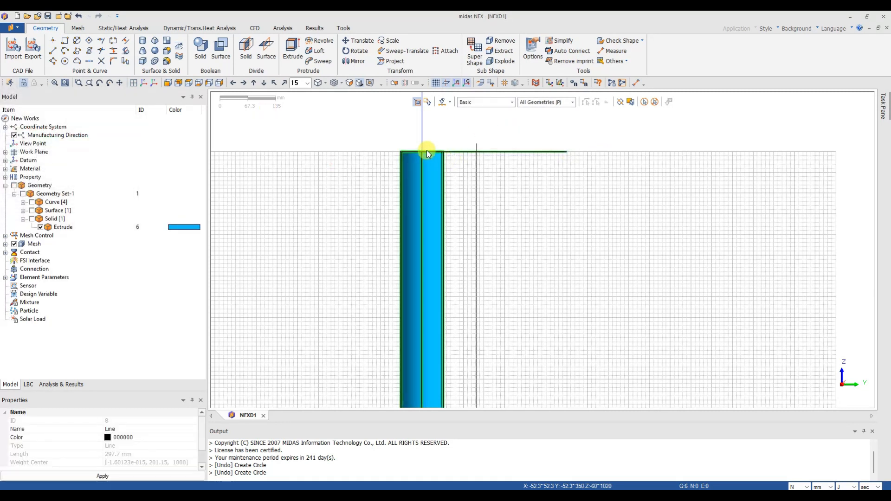
{"action": "left_click", "coordinate": [655, 102]}
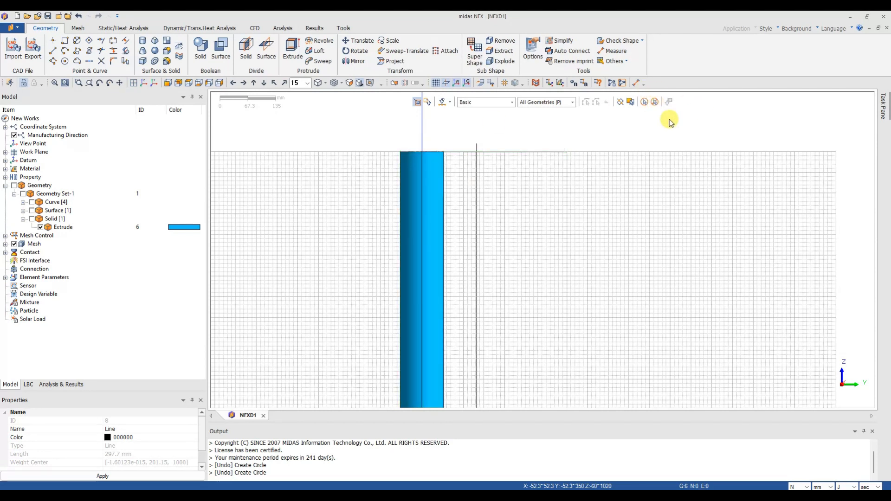
{"action": "scroll", "coordinate": [467, 125], "scroll_direction": "down", "scroll_amount": 1}
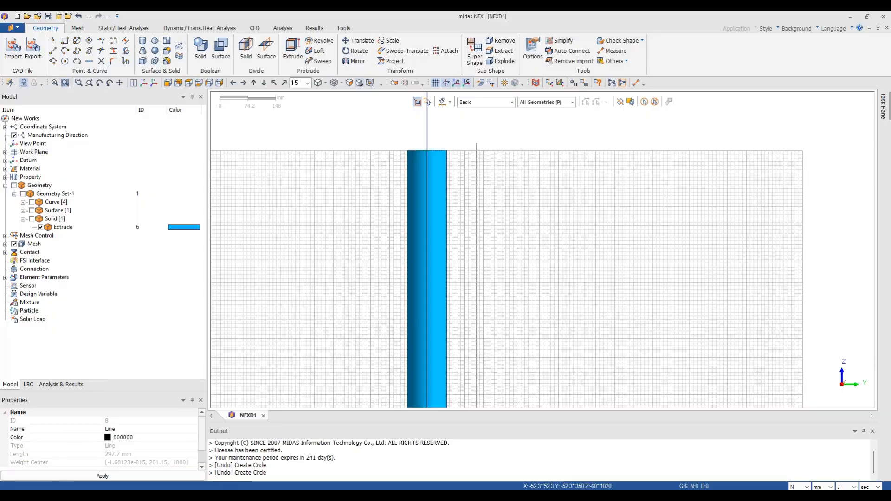
{"action": "key", "text": "alt+Tab"}
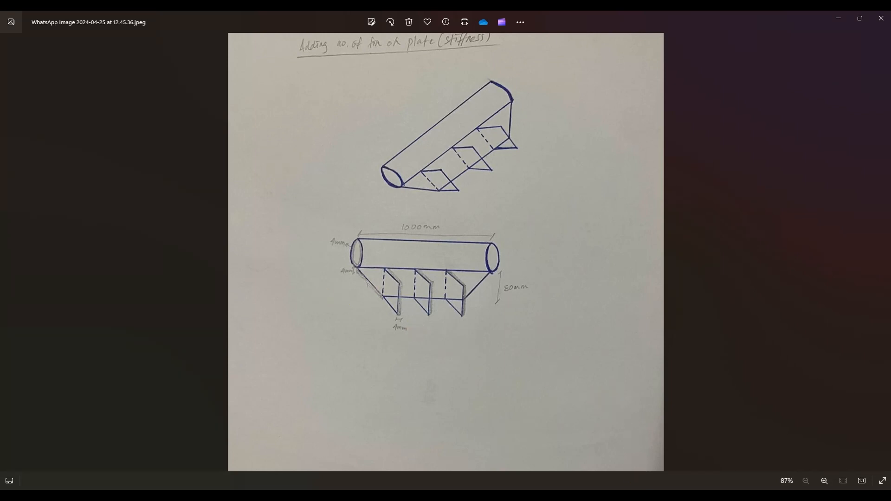
{"action": "key", "text": "alt+Tab"}
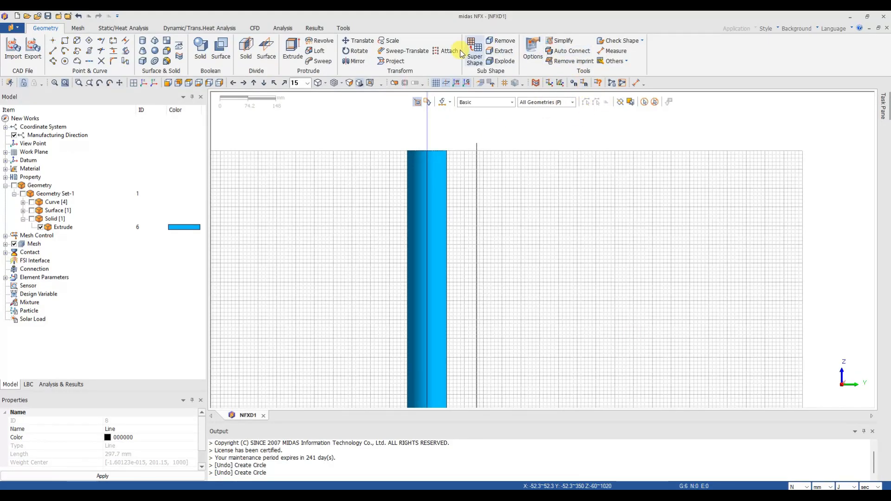
{"action": "left_click", "coordinate": [358, 41]}
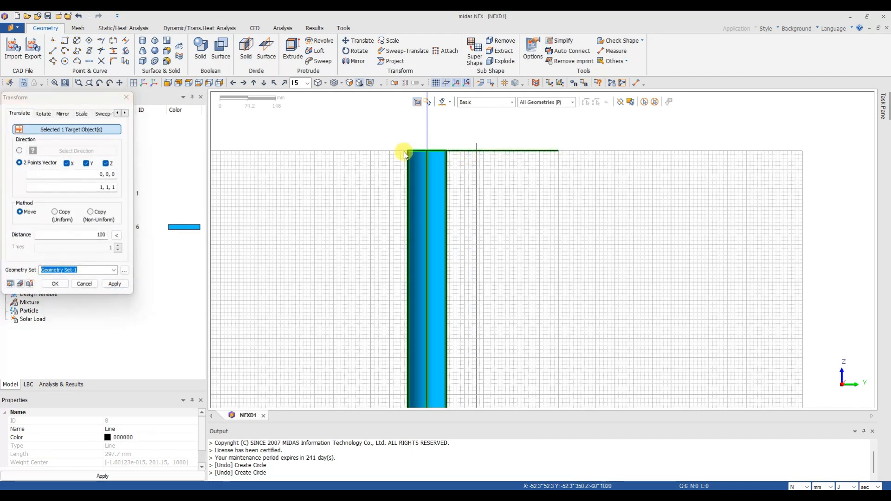
{"action": "left_click_drag", "start_coordinate": [58, 98], "coordinate": [258, 90]}
{"action": "left_click", "coordinate": [273, 156]}
{"action": "double_click", "coordinate": [287, 227]}
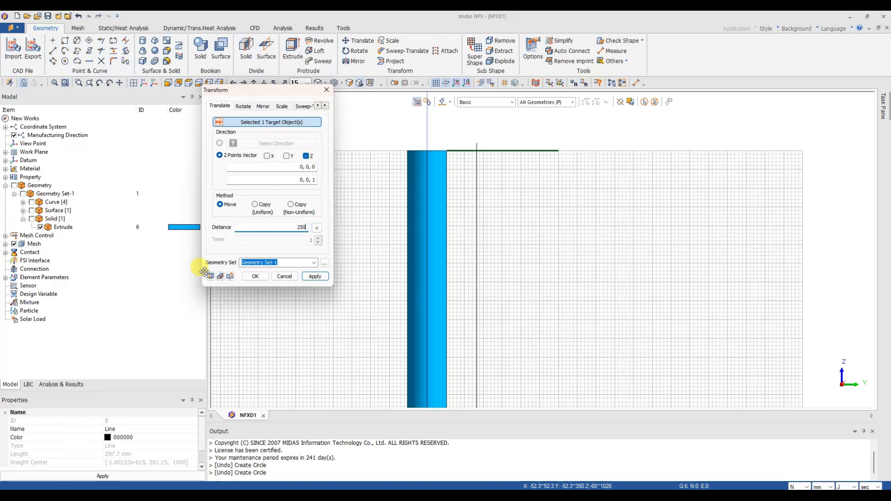
{"action": "left_click", "coordinate": [283, 225]}
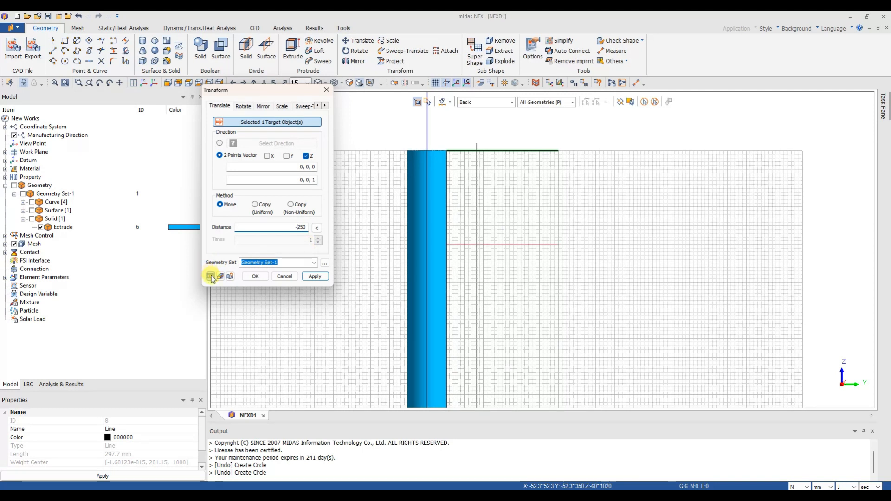
{"action": "left_click", "coordinate": [256, 277]}
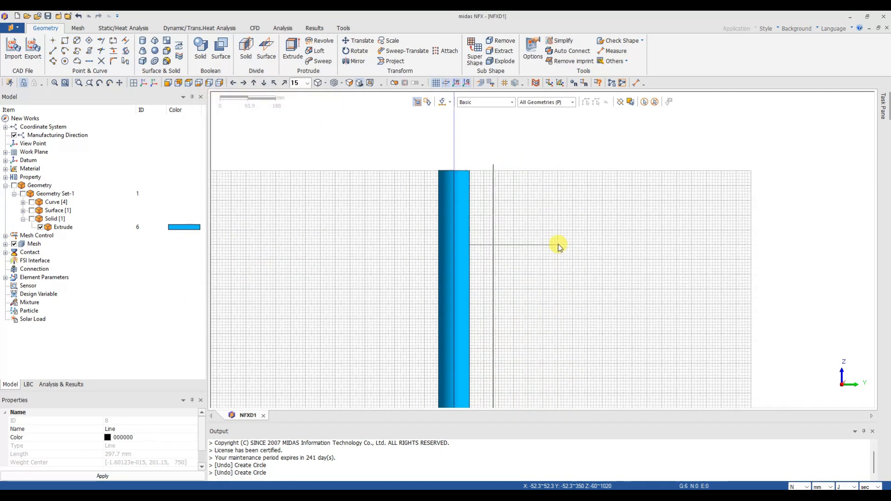
Hide the work plane grid and check the plate's sloped ends in the fin sketch.
{"action": "left_click", "coordinate": [435, 83]}
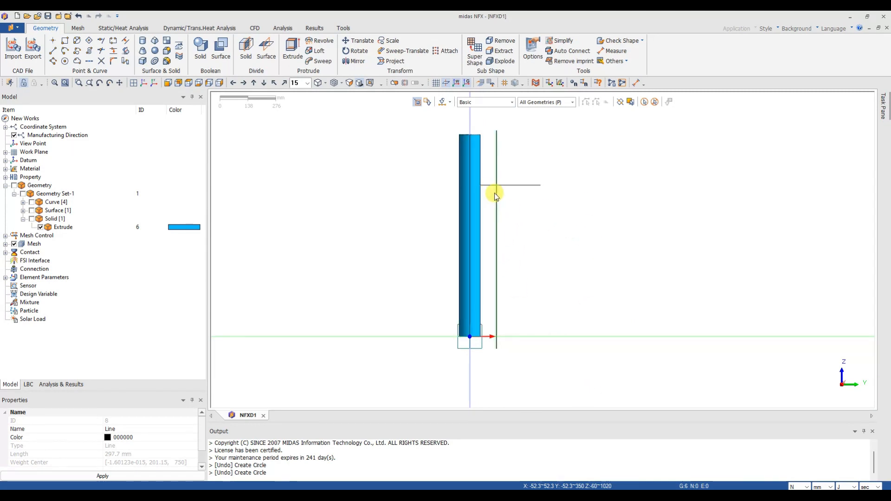
{"action": "key", "text": "alt+Tab"}
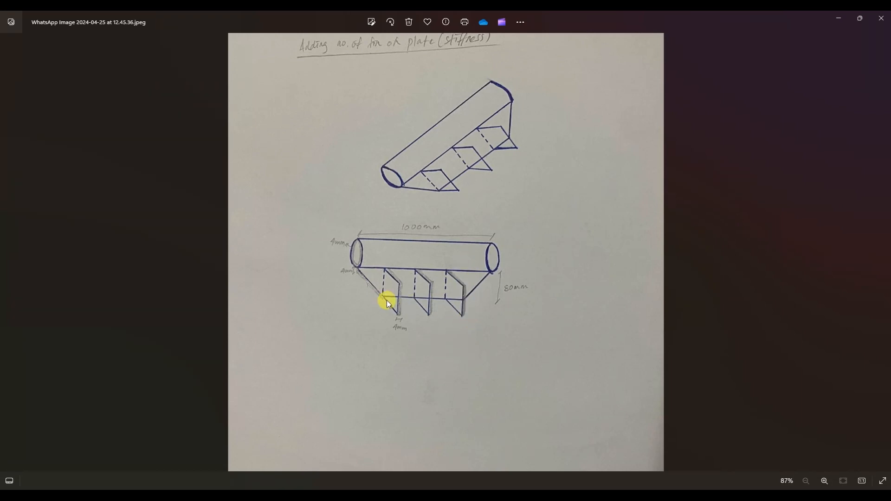
{"action": "key", "text": "alt+Tab"}
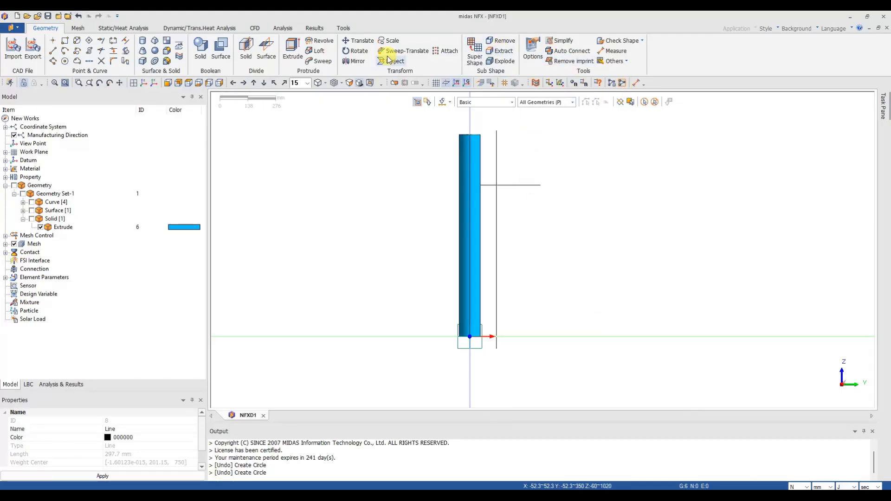
Make one uniform copy of the horizontal line along Z at a distance of -500 mm.
{"action": "left_click", "coordinate": [357, 40]}
{"action": "left_click_drag", "start_coordinate": [61, 97], "coordinate": [315, 140]}
{"action": "left_click", "coordinate": [509, 184]}
{"action": "left_click", "coordinate": [343, 205]}
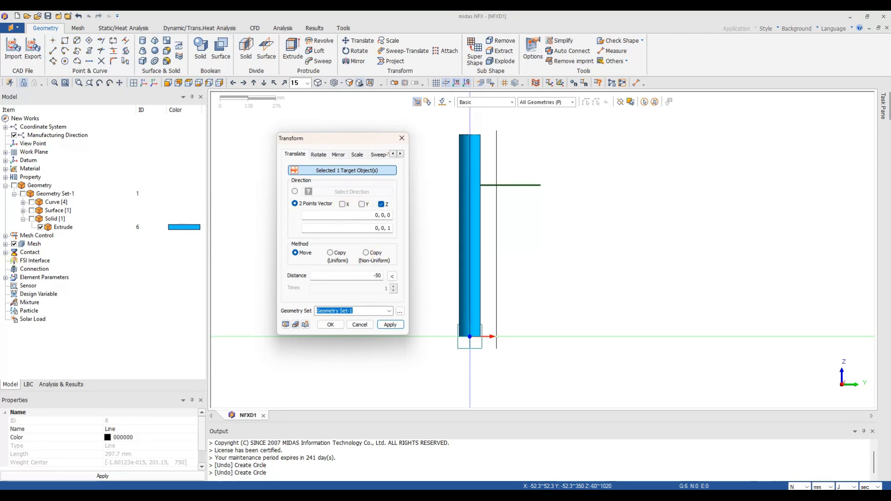
{"action": "left_click", "coordinate": [330, 253]}
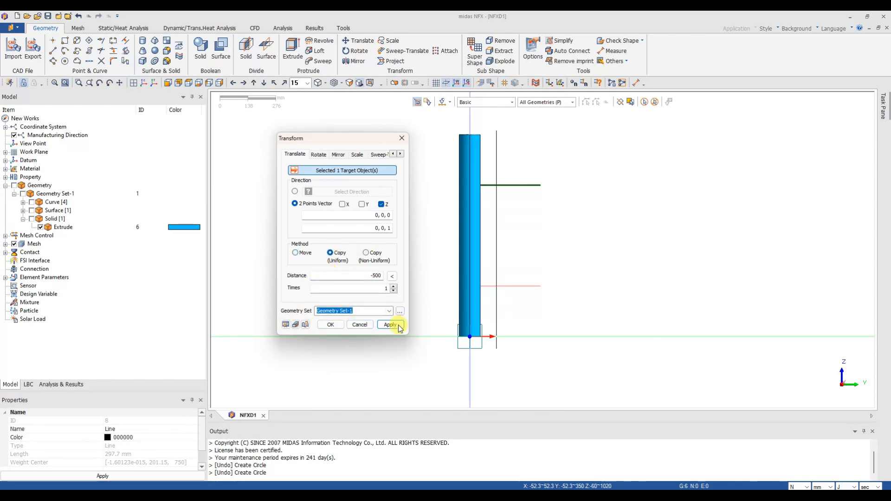
{"action": "left_click", "coordinate": [333, 325]}
{"action": "scroll", "coordinate": [546, 183], "scroll_direction": "down", "scroll_amount": 2}
{"action": "middle_click_drag", "start_coordinate": [597, 199], "coordinate": [593, 175]}
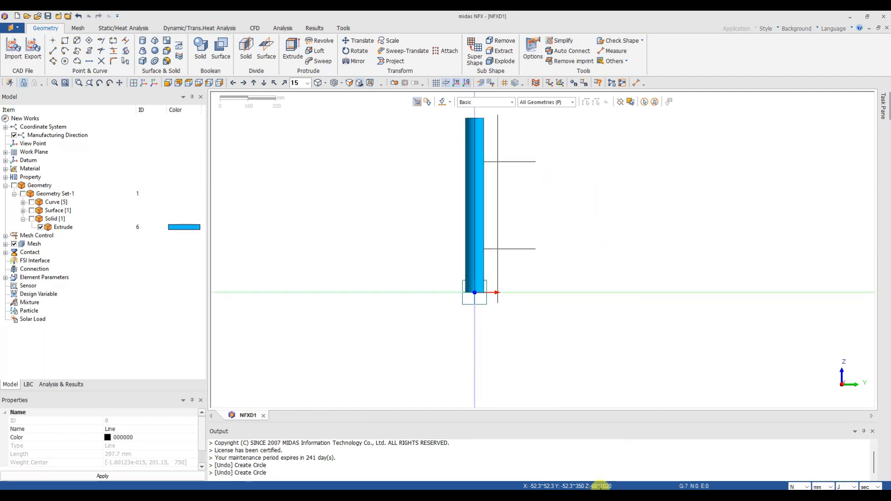
Review the fin sketch and draw a sloped line from the pipe's upper outer corner to the crossing of the vertical and upper horizontal lines.
{"action": "key", "text": "alt+Tab"}
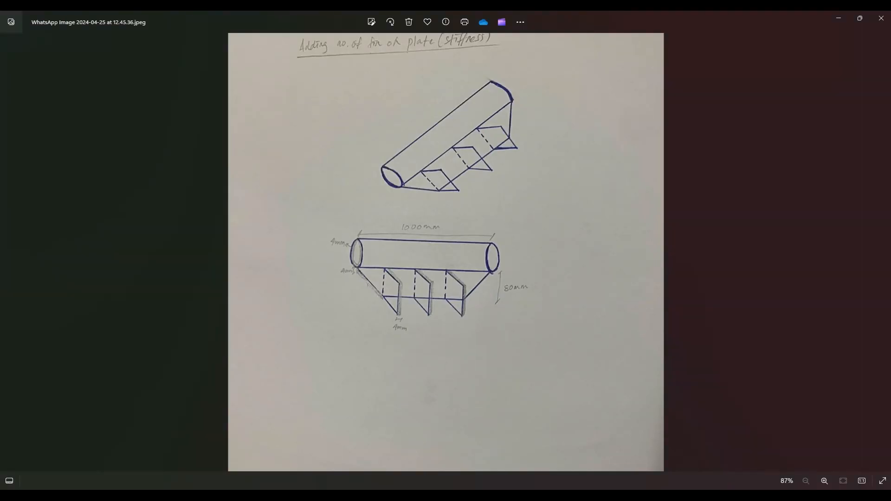
{"action": "key", "text": "alt+Tab"}
{"action": "key", "text": "alt+Tab"}
{"action": "key", "text": "alt+Tab"}
{"action": "scroll", "coordinate": [532, 236], "scroll_direction": "up", "scroll_amount": 3}
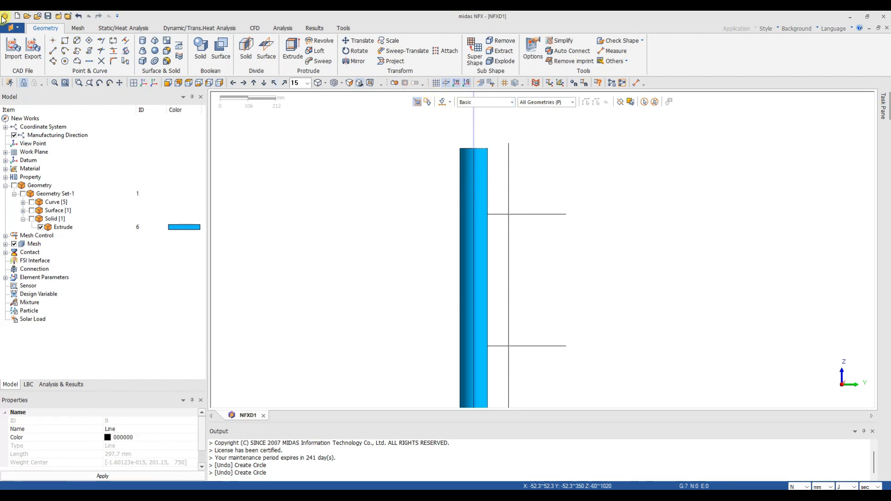
{"action": "left_click", "coordinate": [52, 51]}
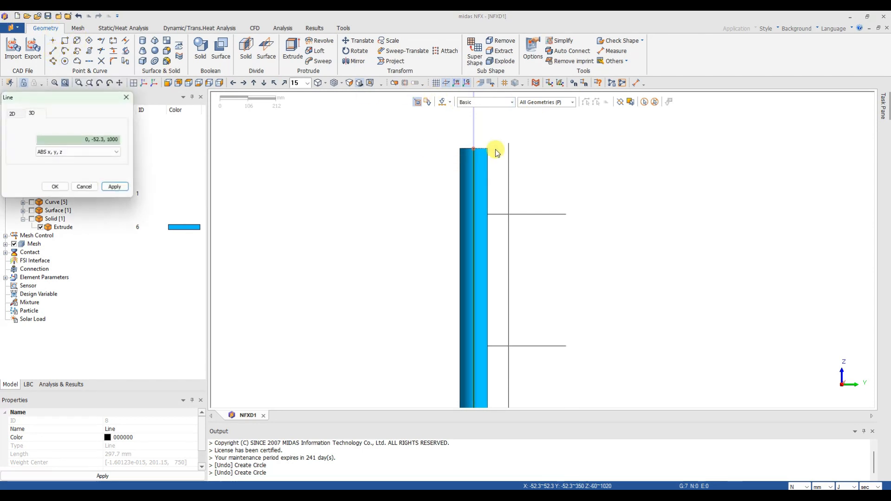
{"action": "middle_click_drag", "start_coordinate": [542, 167], "coordinate": [488, 197]}
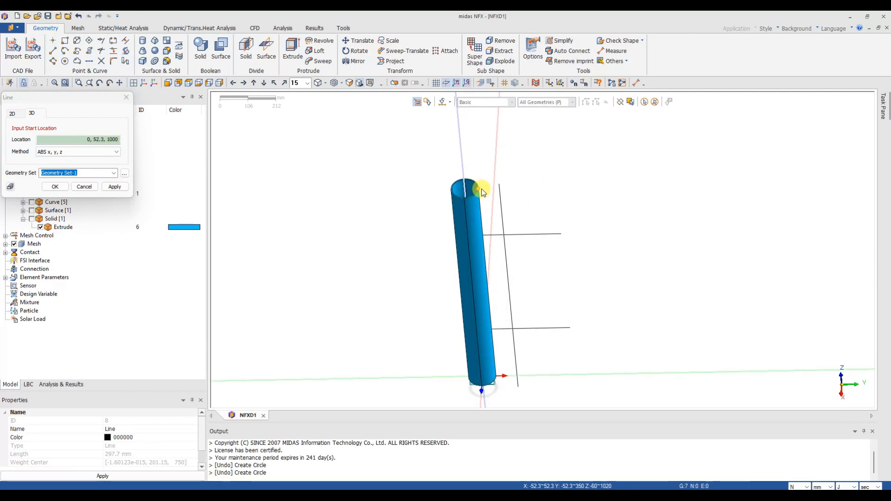
{"action": "left_click", "coordinate": [485, 193]}
{"action": "left_click", "coordinate": [502, 234]}
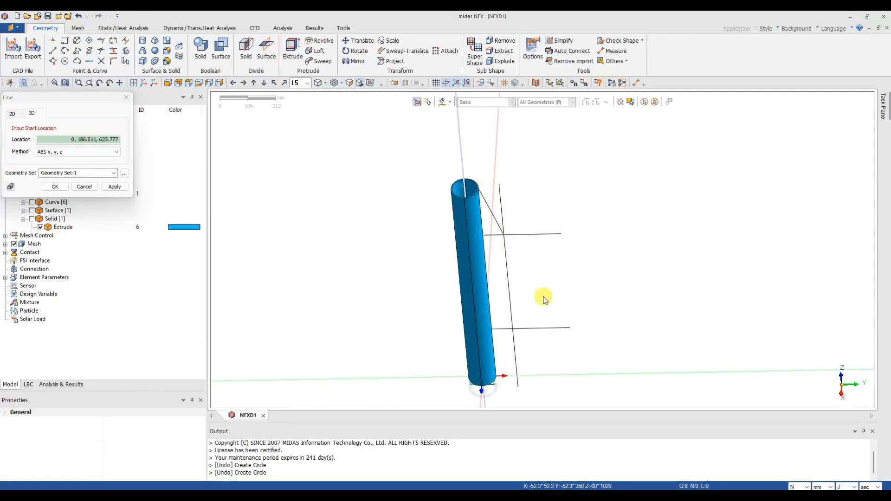
Draw a sloped line from the crossing of the vertical and lower horizontal lines to the pipe's lower outer corner, offset 0, -80, -250.
{"action": "middle_click_drag", "start_coordinate": [542, 298], "coordinate": [514, 201]}
{"action": "left_click", "coordinate": [496, 236]}
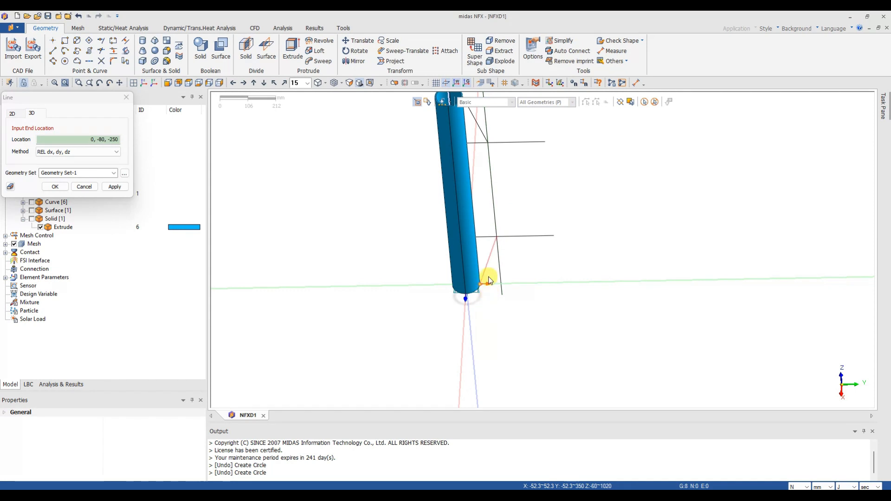
{"action": "middle_click_drag", "start_coordinate": [486, 277], "coordinate": [507, 218]}
{"action": "scroll", "coordinate": [418, 336], "scroll_direction": "up", "scroll_amount": 5}
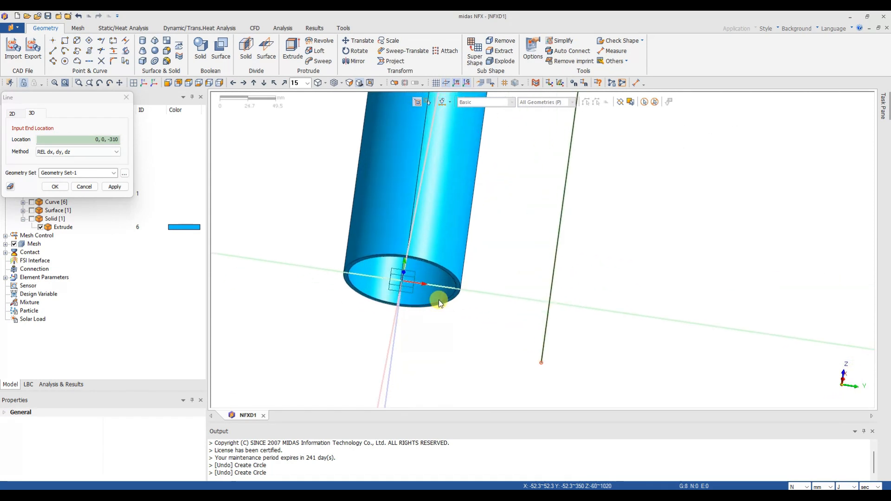
{"action": "left_click", "coordinate": [461, 293]}
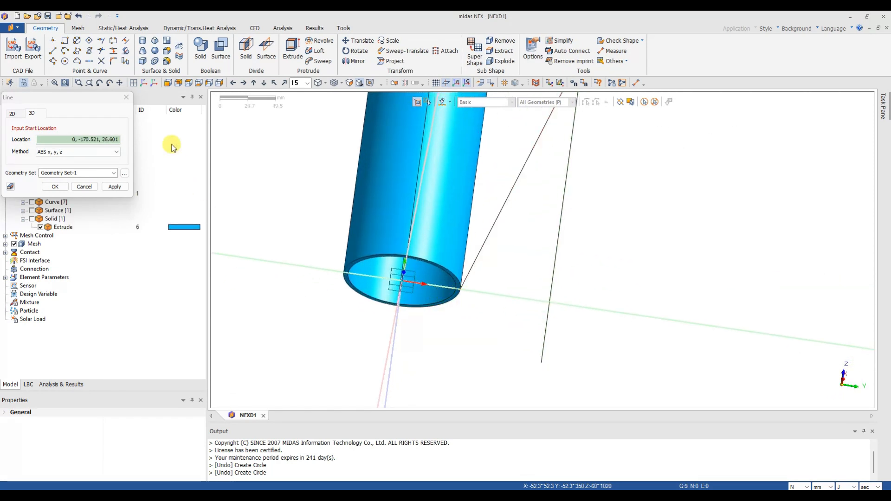
{"action": "left_click", "coordinate": [125, 99]}
Intersect the vertical line with the upper and lower horizontal lines to split them at their crossings.
{"action": "scroll", "coordinate": [594, 277], "scroll_direction": "down", "scroll_amount": 5}
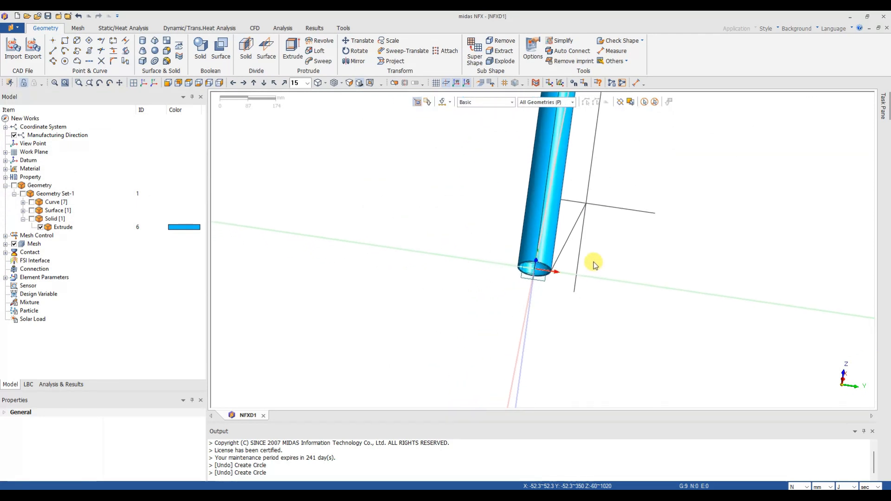
{"action": "middle_click_drag", "start_coordinate": [435, 218], "coordinate": [522, 226]}
{"action": "scroll", "coordinate": [648, 190], "scroll_direction": "down", "scroll_amount": 3}
{"action": "middle_click_drag", "start_coordinate": [621, 150], "coordinate": [587, 154]}
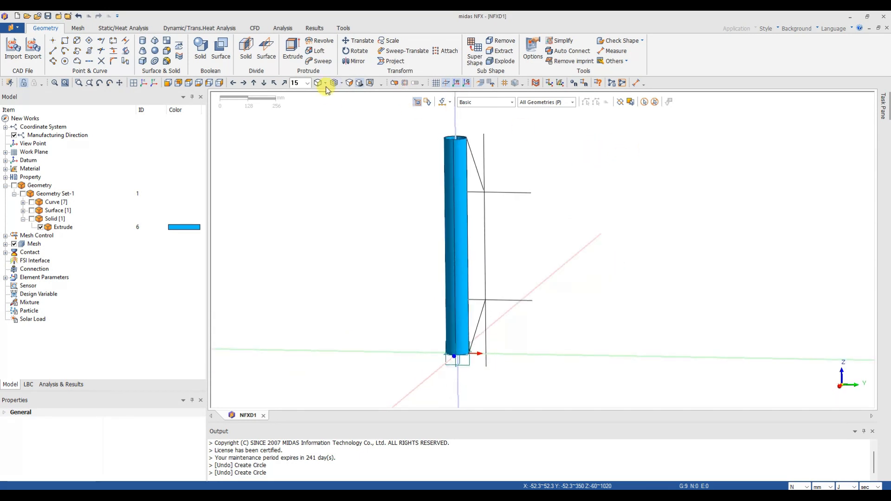
{"action": "left_click", "coordinate": [210, 83]}
{"action": "scroll", "coordinate": [594, 228], "scroll_direction": "up", "scroll_amount": 2}
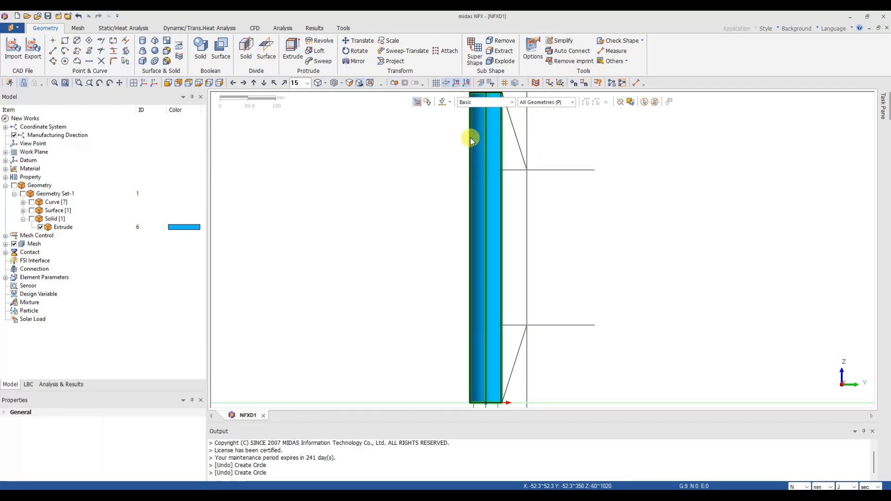
{"action": "left_click", "coordinate": [101, 61]}
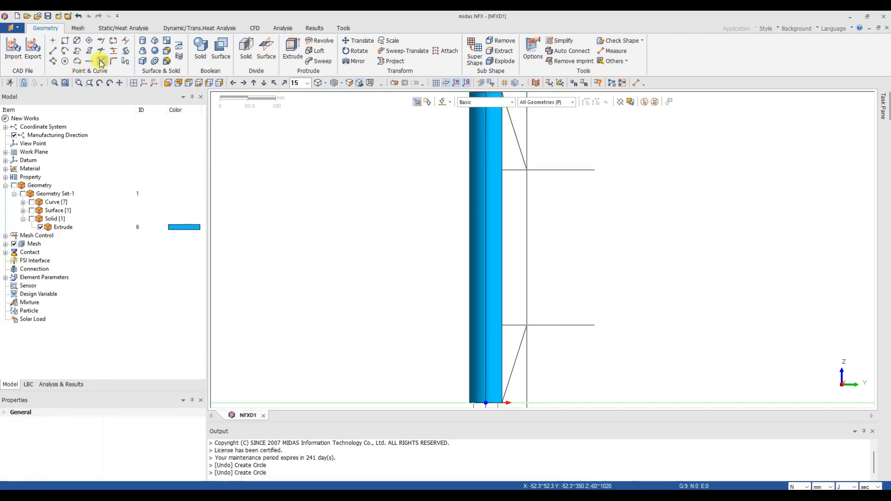
{"action": "left_click", "coordinate": [513, 170]}
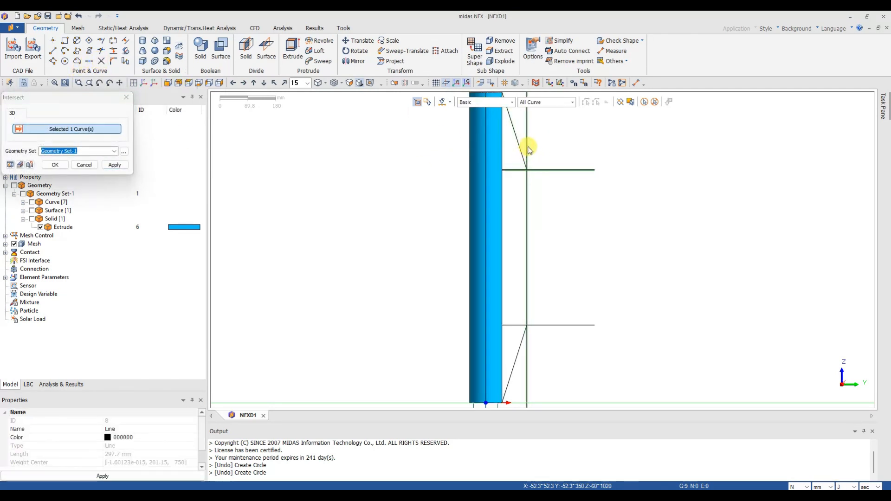
{"action": "left_click", "coordinate": [529, 148]}
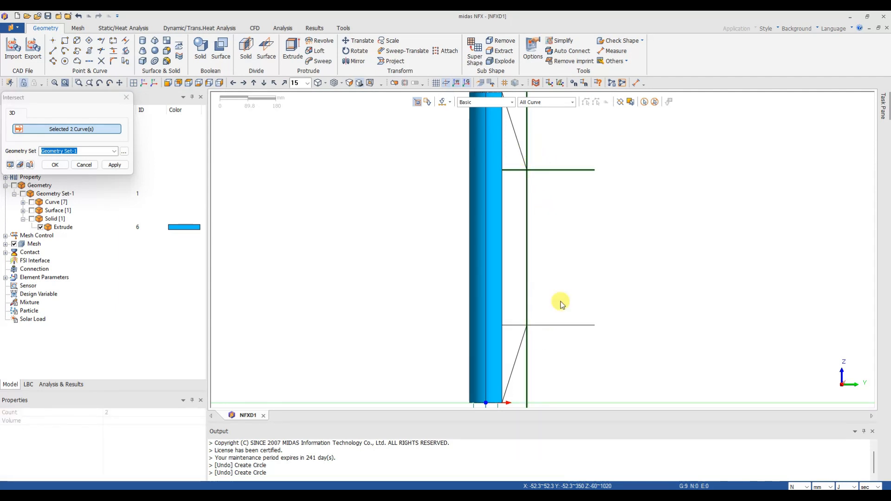
{"action": "left_click", "coordinate": [512, 326]}
{"action": "left_click", "coordinate": [56, 165]}
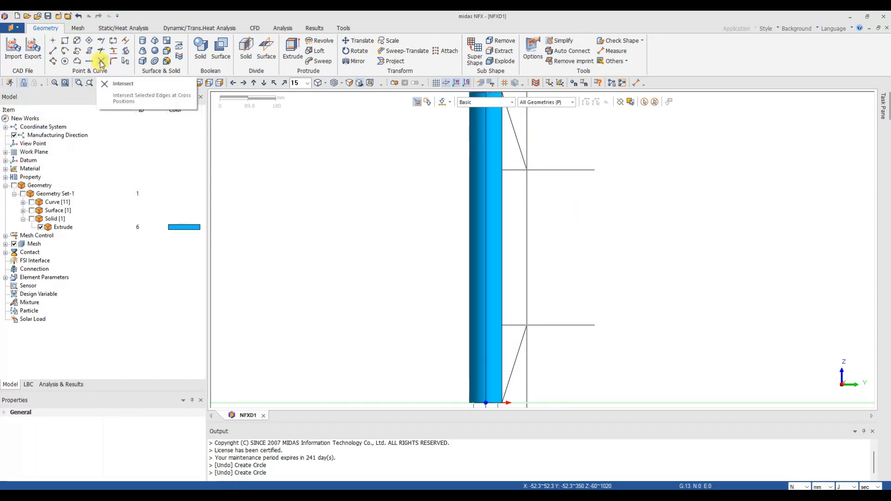
Delete both horizontal lines' segments and the vertical line's ends beyond the crossings, leaving the trapezoidal plate outline.
{"action": "left_click", "coordinate": [521, 170]}
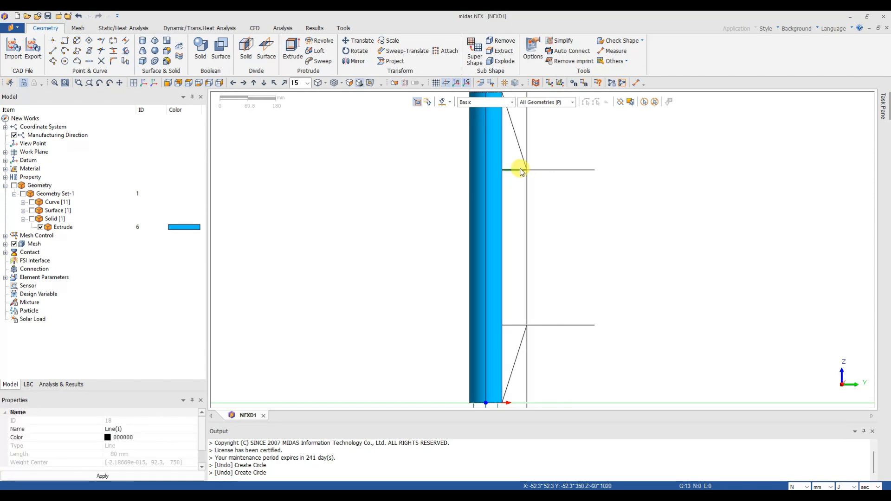
{"action": "left_click", "coordinate": [514, 325]}
{"action": "left_click", "coordinate": [527, 352]}
{"action": "left_click", "coordinate": [537, 325]}
{"action": "left_click", "coordinate": [552, 171]}
{"action": "left_click", "coordinate": [527, 139]}
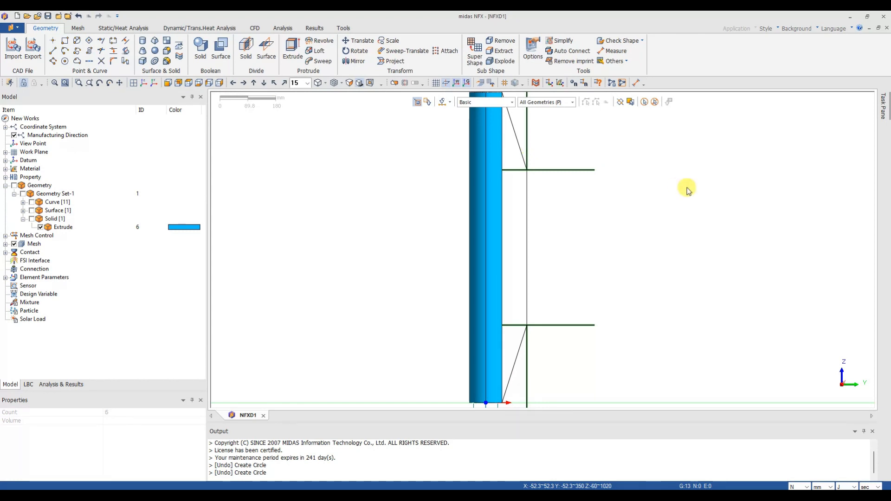
{"action": "key", "text": "Delete"}
{"action": "key", "text": "Return"}
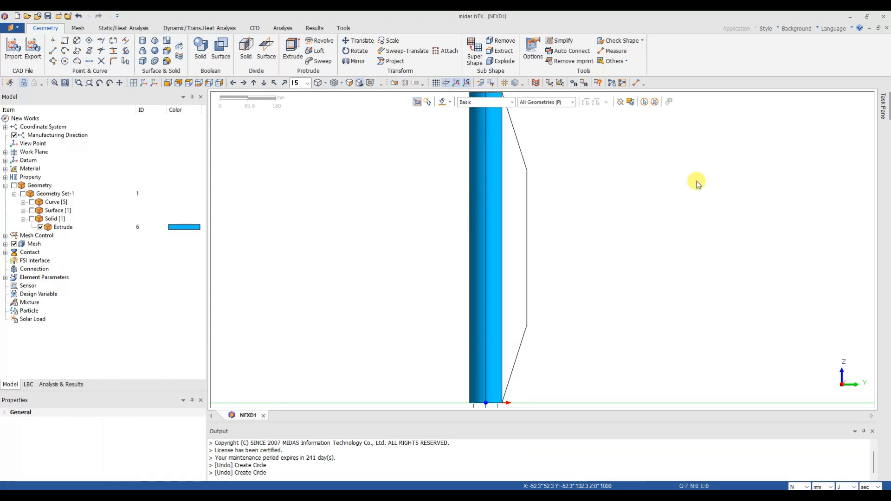
Check the fin sketch and measure the distance from the pipe's upper outer corner to the plate outline's upper outer corner.
{"action": "scroll", "coordinate": [656, 233], "scroll_direction": "down", "scroll_amount": 1}
{"action": "scroll", "coordinate": [650, 227], "scroll_direction": "down", "scroll_amount": 1}
{"action": "key", "text": "alt+Tab"}
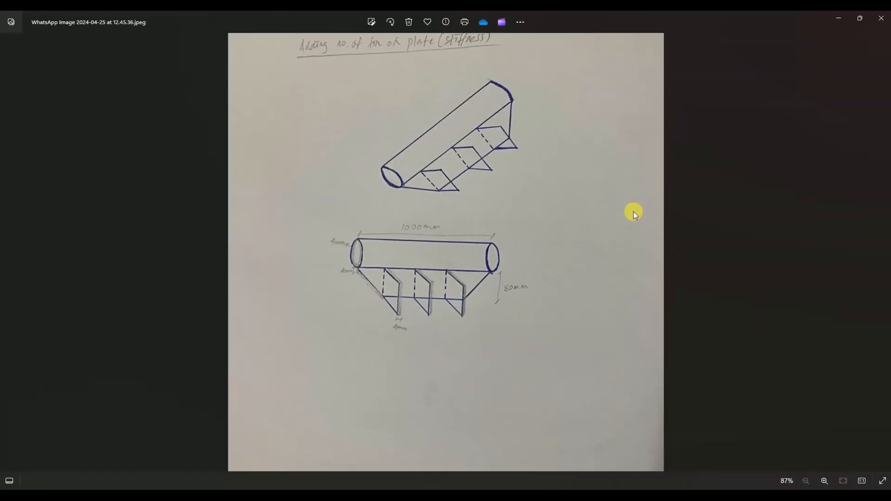
{"action": "key", "text": "alt+Tab"}
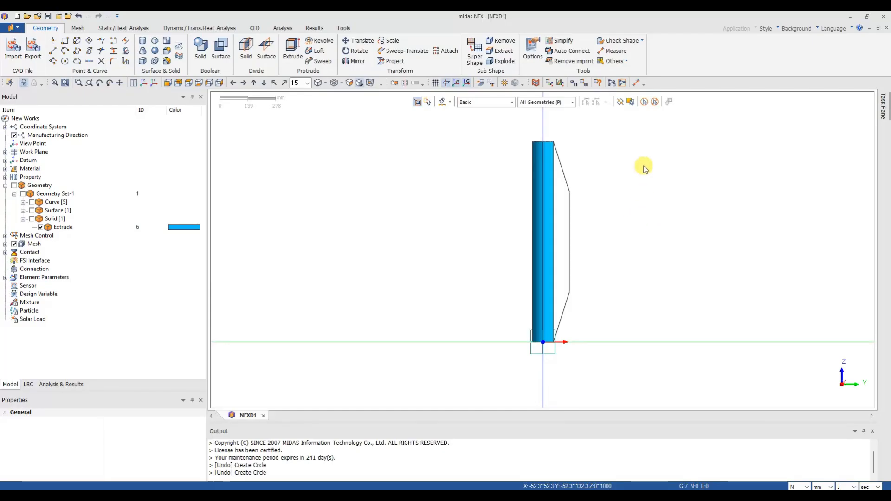
{"action": "left_click", "coordinate": [636, 82]}
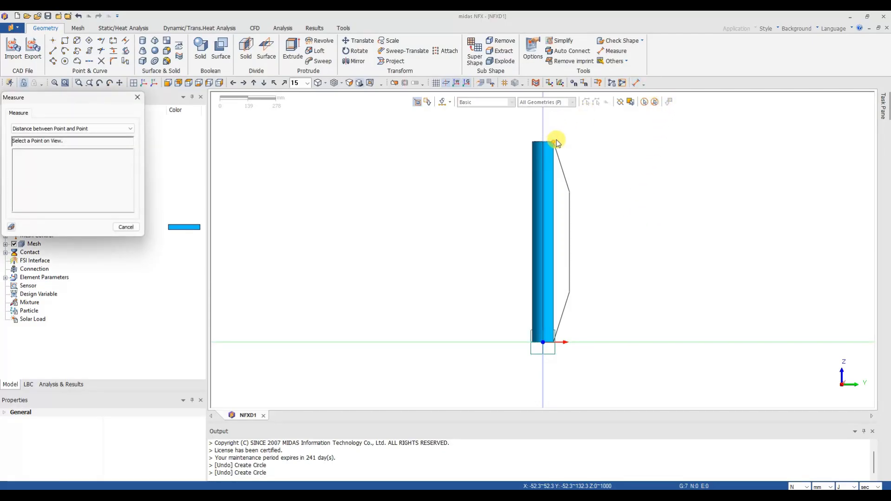
{"action": "left_click", "coordinate": [571, 193]}
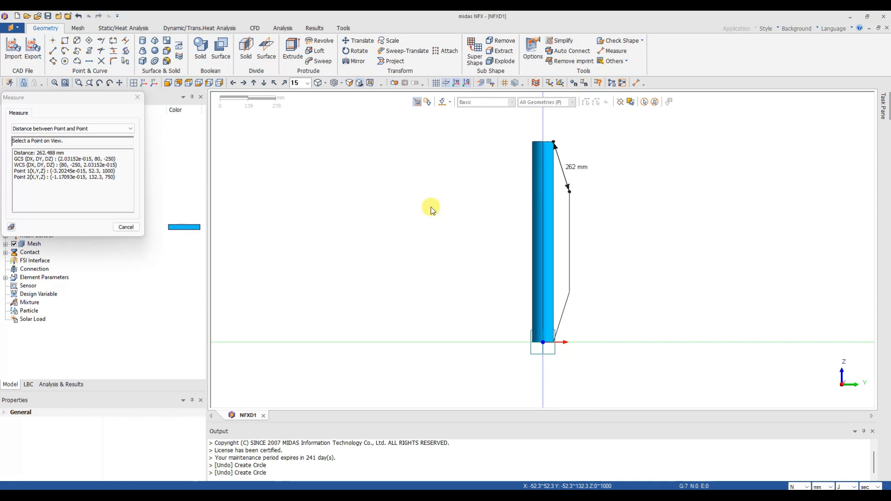
{"action": "left_click", "coordinate": [96, 159]}
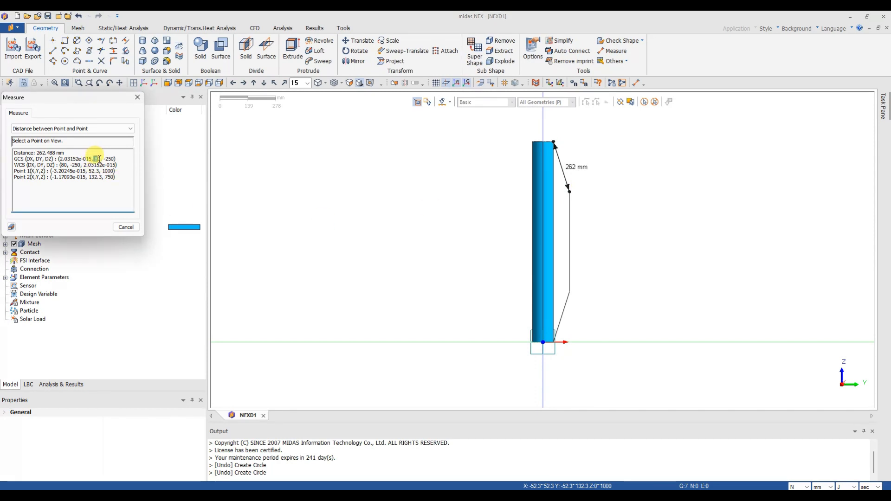
{"action": "left_click", "coordinate": [136, 96]}
Review the fin sketch and make a planar face from the three plate outline lines and the adjacent pipe edge.
{"action": "middle_click_drag", "start_coordinate": [690, 210], "coordinate": [669, 323]}
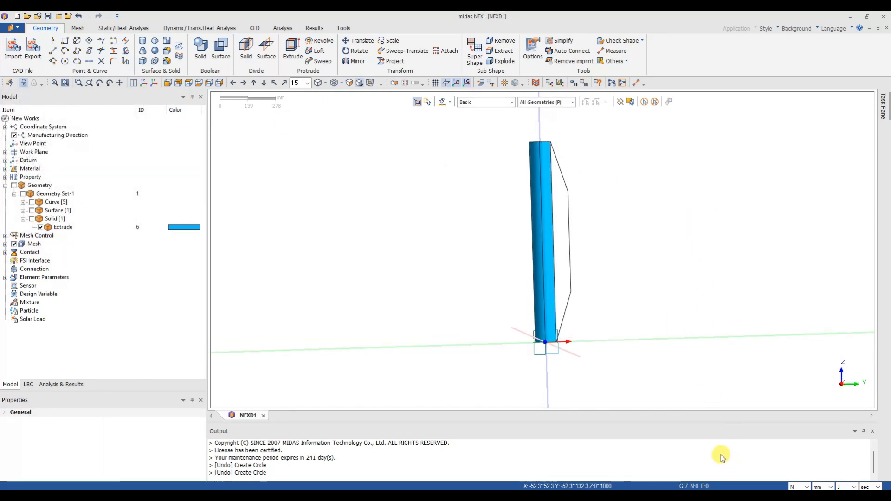
{"action": "mouse_move", "coordinate": [646, 495]}
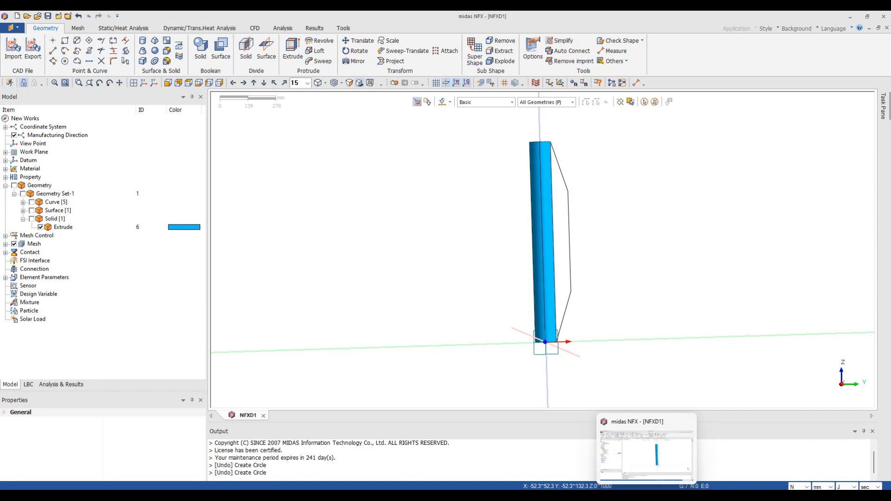
{"action": "left_click", "coordinate": [667, 495]}
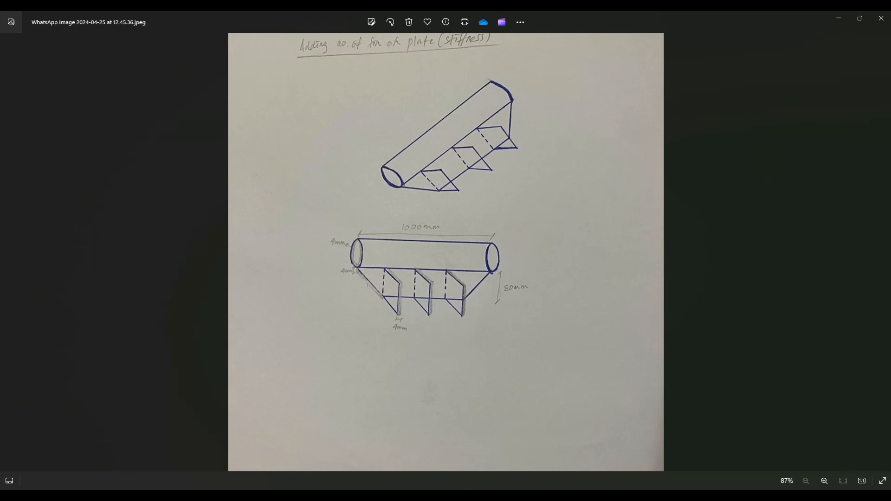
{"action": "left_click", "coordinate": [667, 496]}
{"action": "middle_click_drag", "start_coordinate": [640, 237], "coordinate": [580, 222]}
{"action": "scroll", "coordinate": [606, 233], "scroll_direction": "up", "scroll_amount": 4}
{"action": "left_click", "coordinate": [166, 45]}
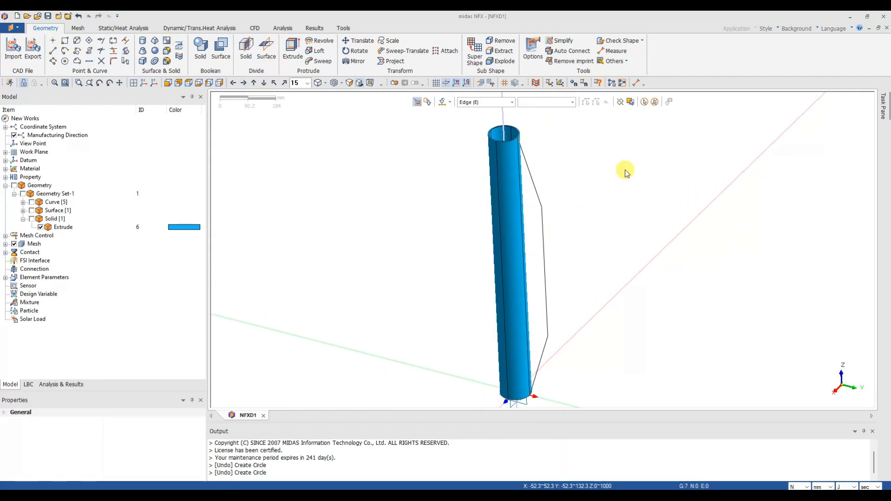
{"action": "left_click", "coordinate": [532, 173]}
{"action": "left_click", "coordinate": [545, 226]}
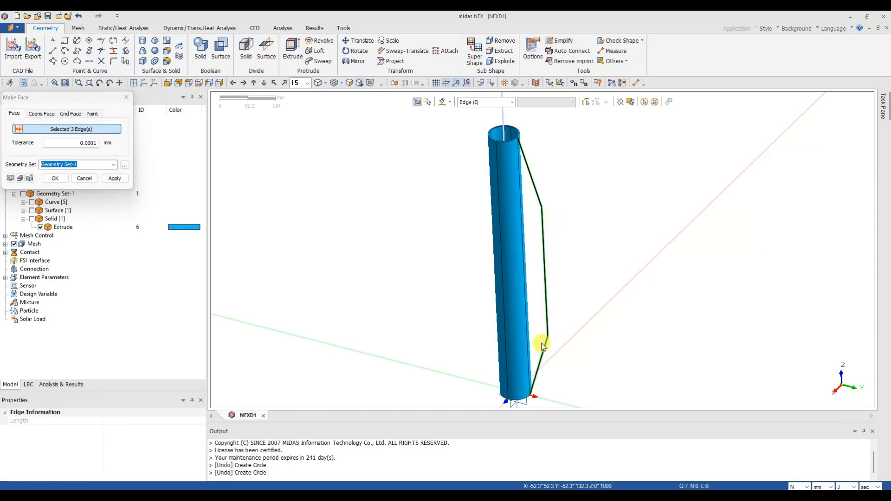
{"action": "left_click", "coordinate": [526, 327]}
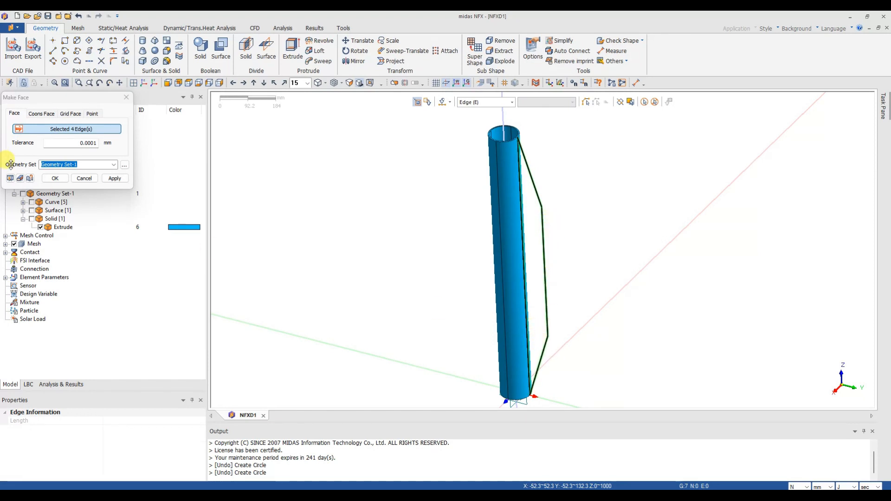
{"action": "left_click", "coordinate": [10, 178]}
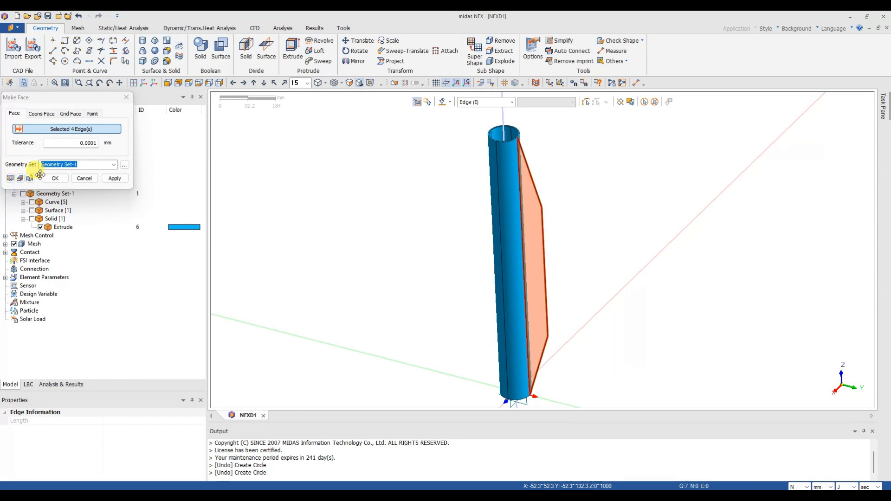
{"action": "left_click", "coordinate": [64, 179]}
Extrude the trapezoidal plate face 2 mm along X as a solid.
{"action": "middle_click_drag", "start_coordinate": [610, 247], "coordinate": [583, 255]}
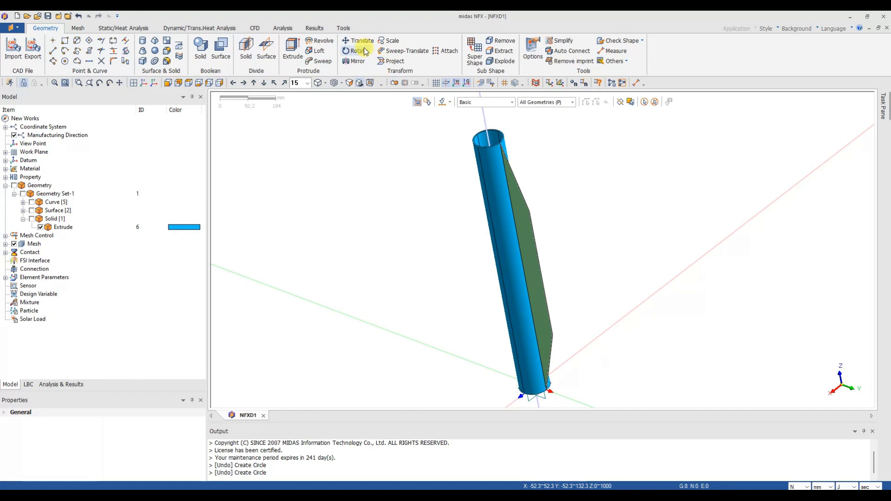
{"action": "left_click", "coordinate": [293, 49]}
{"action": "left_click_drag", "start_coordinate": [64, 92], "coordinate": [327, 74]}
{"action": "middle_click_drag", "start_coordinate": [459, 134], "coordinate": [580, 179]}
{"action": "left_click", "coordinate": [348, 145]}
{"action": "left_click", "coordinate": [369, 146]}
{"action": "left_click_drag", "start_coordinate": [344, 81], "coordinate": [362, 145]}
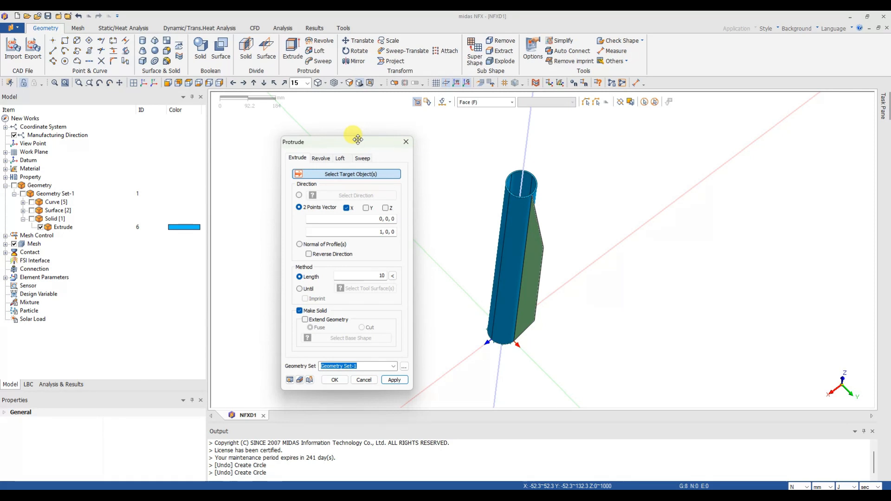
{"action": "left_click", "coordinate": [531, 264]}
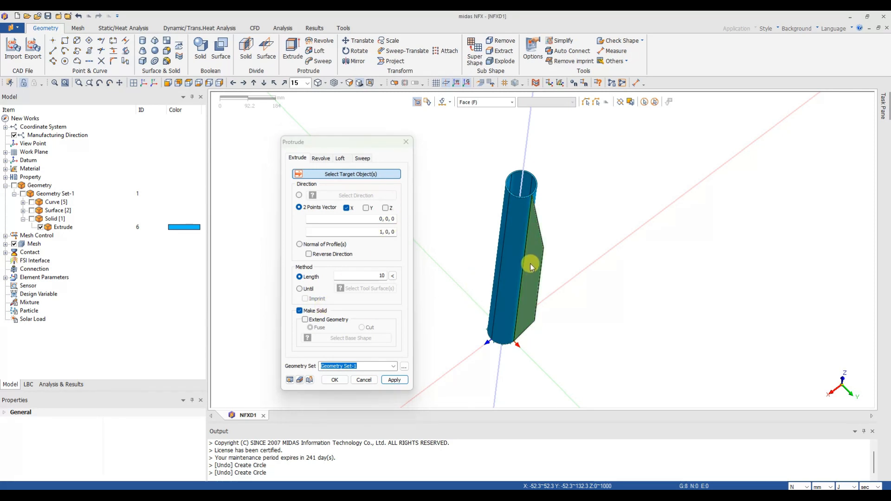
{"action": "double_click", "coordinate": [388, 276]}
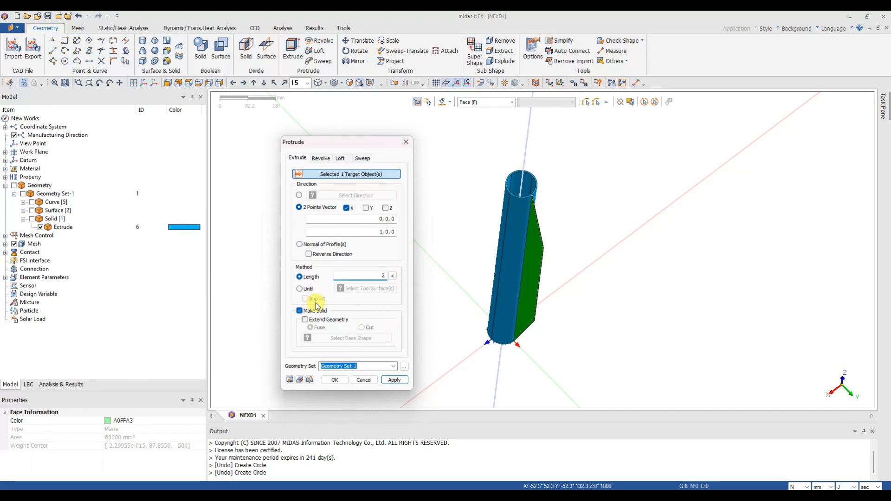
{"action": "left_click", "coordinate": [292, 381]}
{"action": "middle_click_drag", "start_coordinate": [599, 279], "coordinate": [448, 354]}
{"action": "left_click", "coordinate": [394, 380]}
Extrude the plate solid's face on the original sketch plane by -2 mm along X as a second solid.
{"action": "middle_click_drag", "start_coordinate": [676, 305], "coordinate": [605, 260]}
{"action": "scroll", "coordinate": [475, 277], "scroll_direction": "up", "scroll_amount": 3}
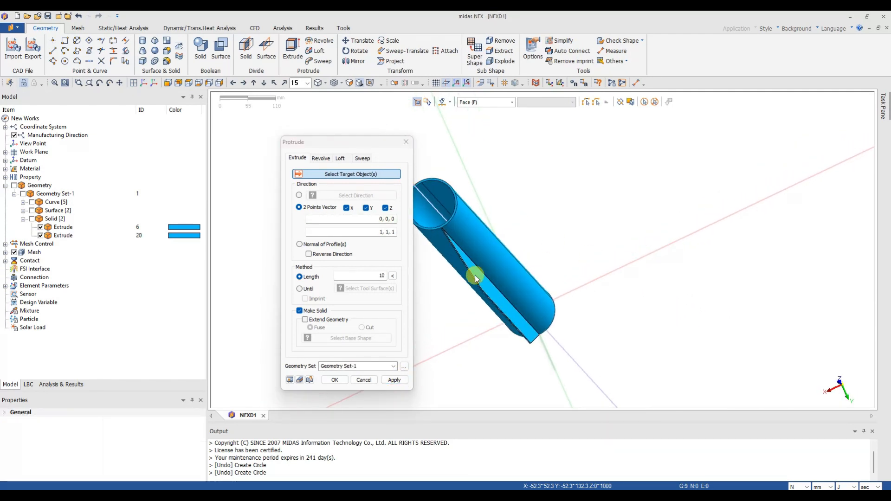
{"action": "left_click", "coordinate": [481, 282]}
{"action": "left_click", "coordinate": [366, 208]}
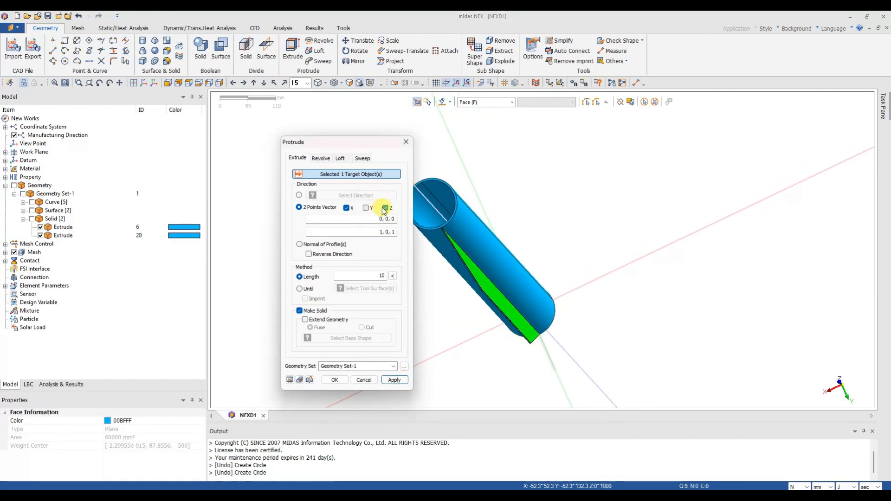
{"action": "left_click_drag", "start_coordinate": [375, 275], "coordinate": [398, 278]}
{"action": "type", "text": "-2"}
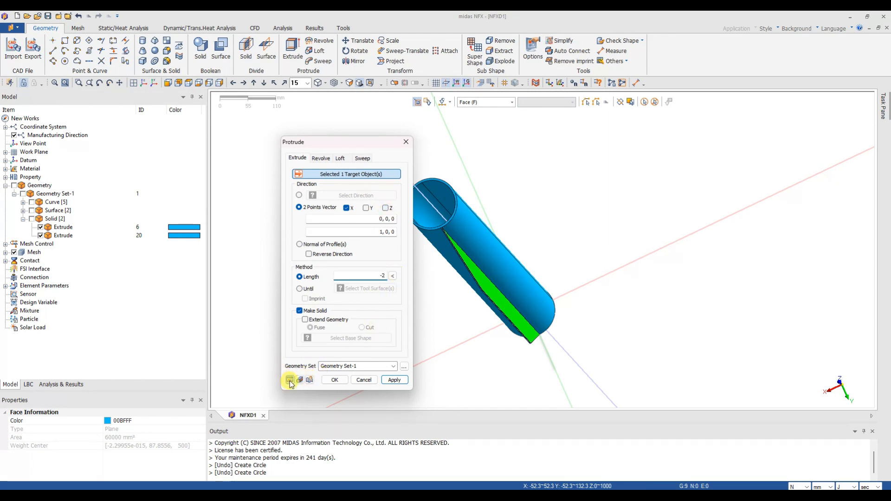
{"action": "left_click", "coordinate": [290, 380]}
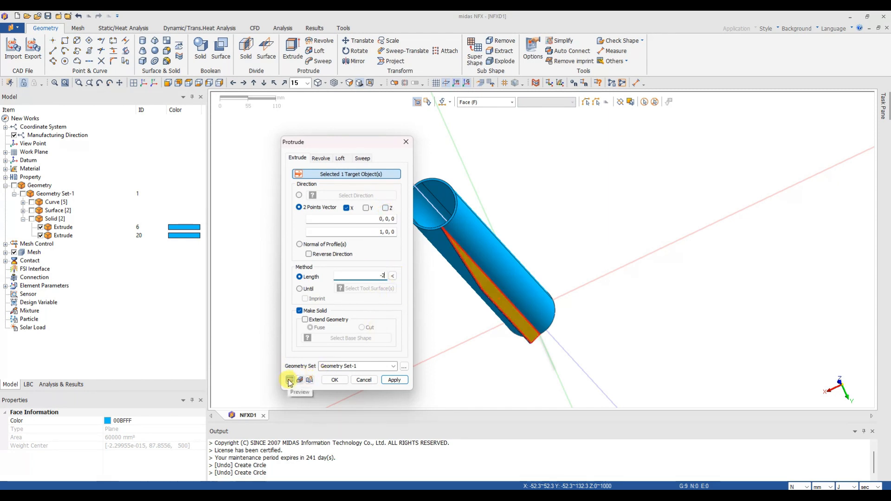
{"action": "left_click", "coordinate": [335, 380]}
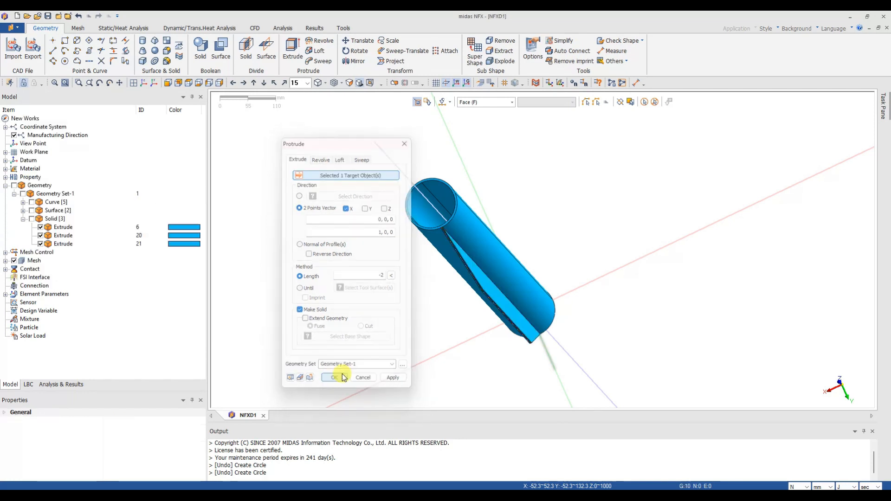
Fuse the two trapezoidal plate solids into one solid with Merge Faces and Delete Tool enabled.
{"action": "scroll", "coordinate": [597, 206], "scroll_direction": "up", "scroll_amount": 3}
{"action": "scroll", "coordinate": [497, 201], "scroll_direction": "up", "scroll_amount": 3}
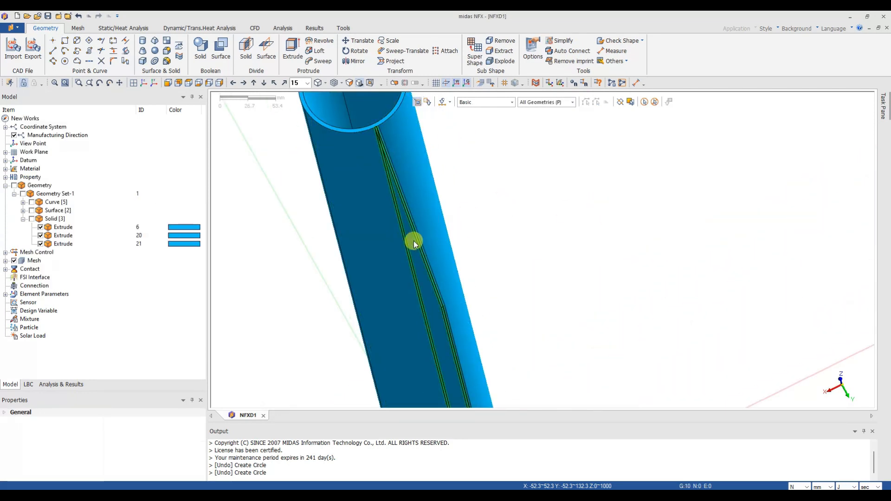
{"action": "scroll", "coordinate": [464, 266], "scroll_direction": "up", "scroll_amount": 3}
{"action": "scroll", "coordinate": [428, 333], "scroll_direction": "up", "scroll_amount": 2}
{"action": "left_click", "coordinate": [410, 338]}
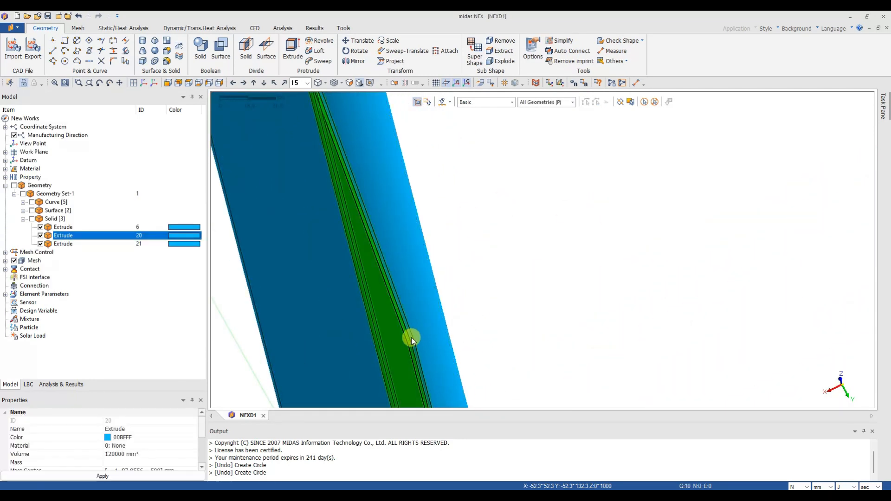
{"action": "left_click", "coordinate": [411, 338]}
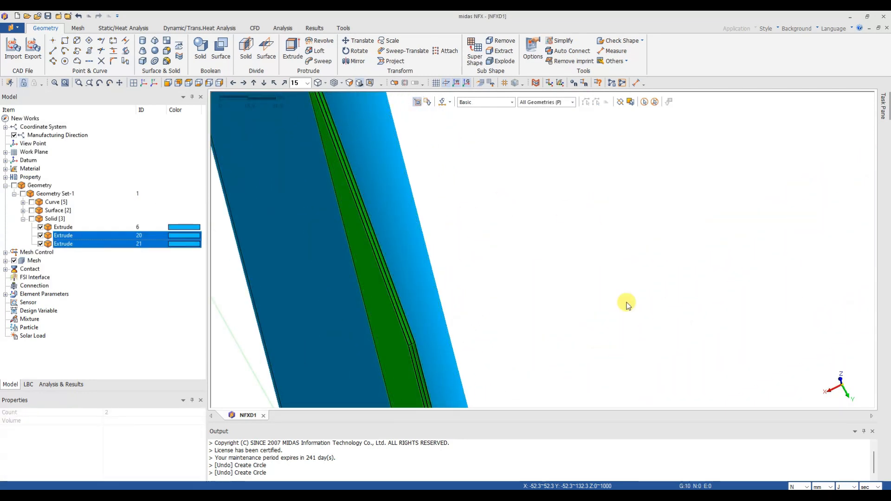
{"action": "left_click", "coordinate": [656, 105]}
{"action": "left_click", "coordinate": [211, 48]}
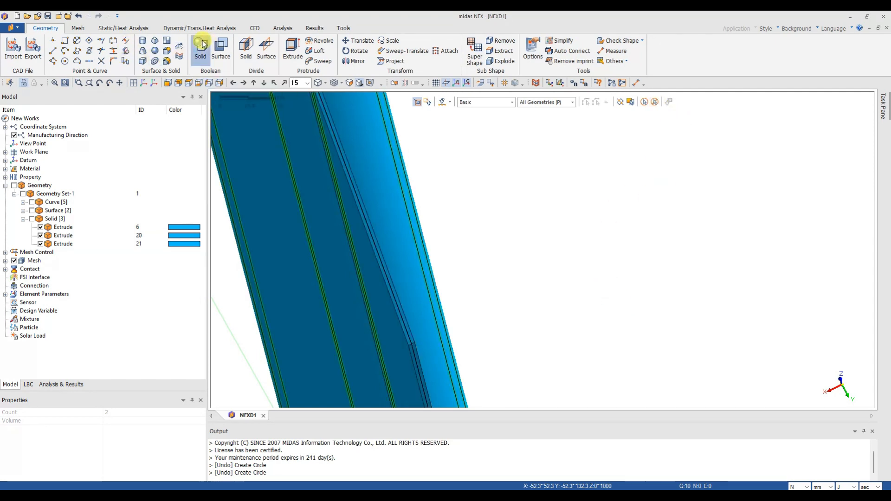
{"action": "left_click", "coordinate": [376, 247]}
{"action": "left_click", "coordinate": [375, 250]}
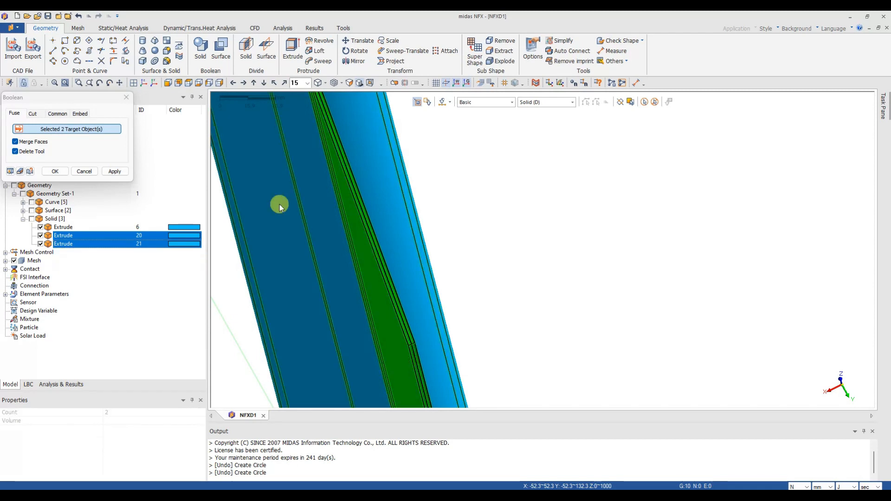
{"action": "left_click", "coordinate": [55, 171]}
{"action": "scroll", "coordinate": [513, 232], "scroll_direction": "down", "scroll_amount": 8}
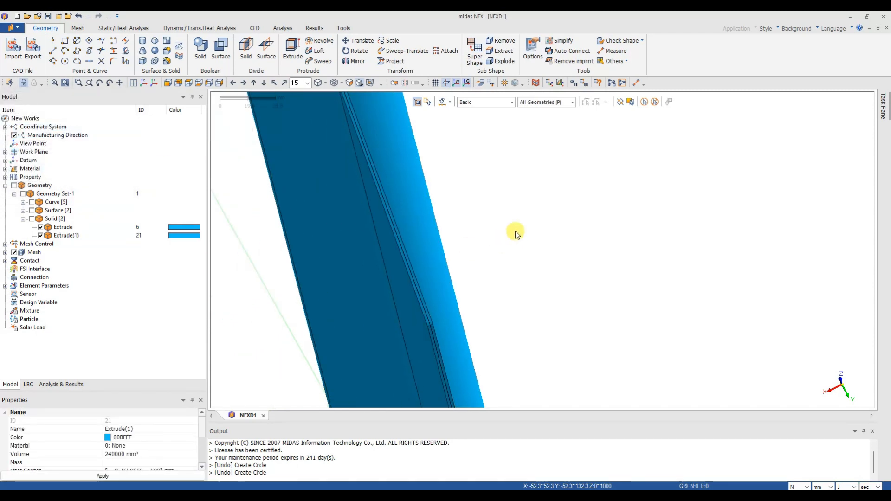
Measure the fused plate's thickness point to point at its lower outer corner and compare it with the fin sketch.
{"action": "left_click", "coordinate": [32, 211]}
{"action": "scroll", "coordinate": [477, 222], "scroll_direction": "up", "scroll_amount": 5}
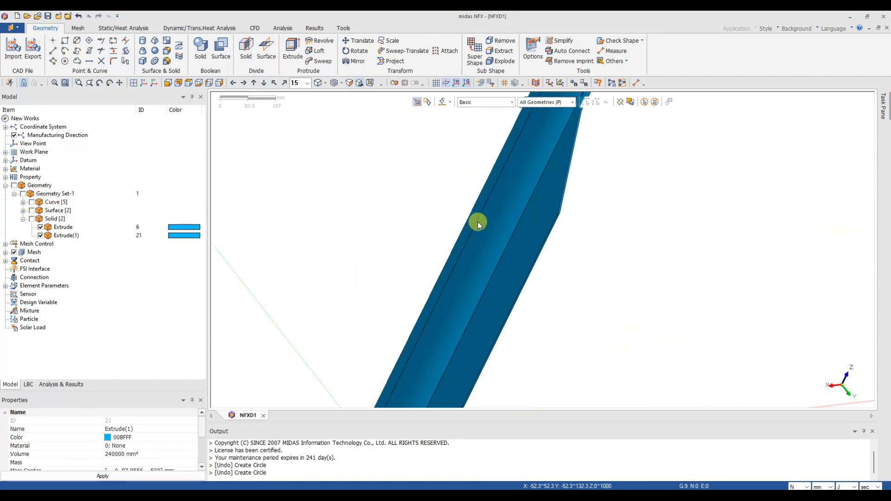
{"action": "left_click", "coordinate": [535, 242]}
{"action": "middle_click_drag", "start_coordinate": [616, 246], "coordinate": [660, 119]}
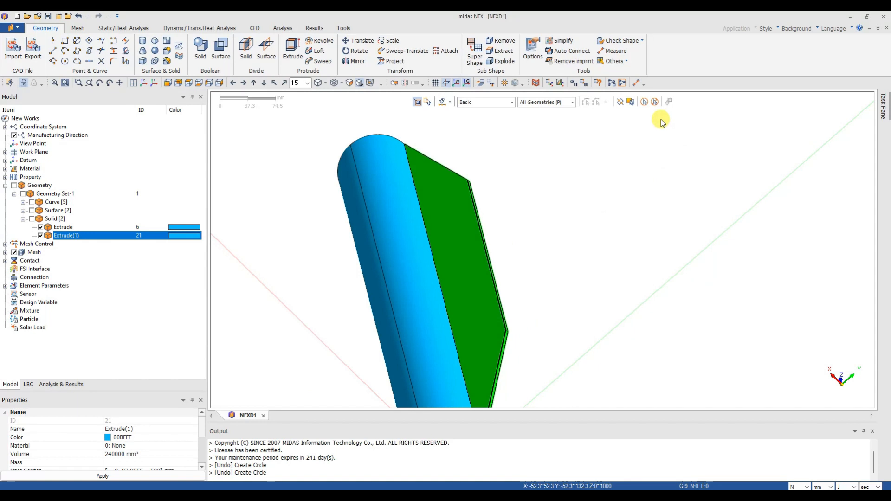
{"action": "left_click", "coordinate": [637, 83]}
{"action": "left_click", "coordinate": [508, 333]}
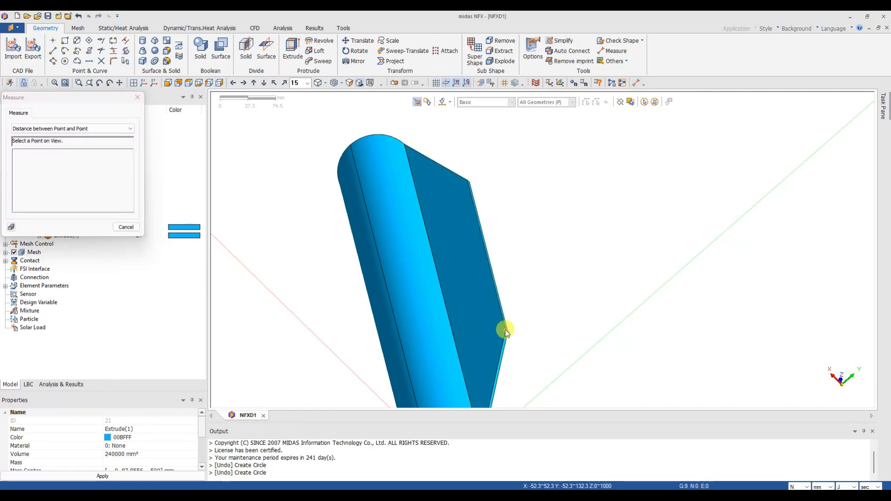
{"action": "left_click", "coordinate": [505, 331]}
{"action": "scroll", "coordinate": [517, 305], "scroll_direction": "down", "scroll_amount": 1}
{"action": "middle_click_drag", "start_coordinate": [520, 310], "coordinate": [523, 235]}
{"action": "scroll", "coordinate": [464, 325], "scroll_direction": "up", "scroll_amount": 4}
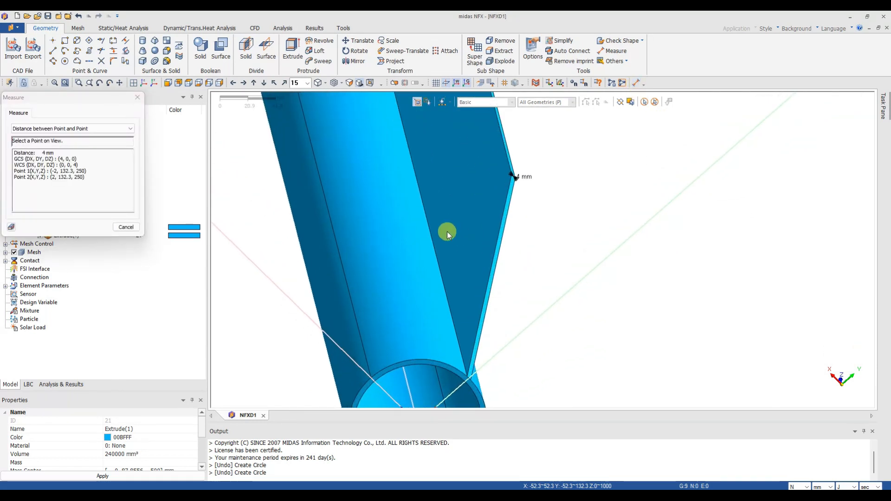
{"action": "middle_click_drag", "start_coordinate": [448, 233], "coordinate": [411, 239]}
{"action": "scroll", "coordinate": [415, 241], "scroll_direction": "down", "scroll_amount": 5}
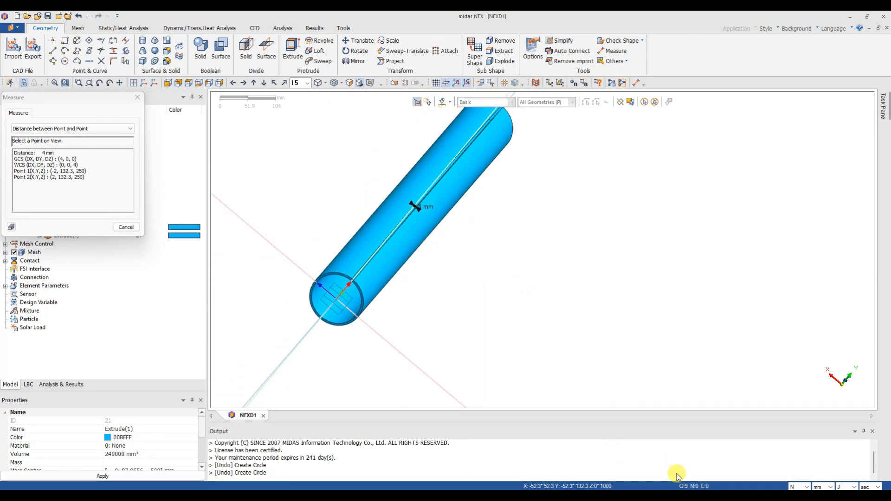
{"action": "key", "text": "alt+Tab"}
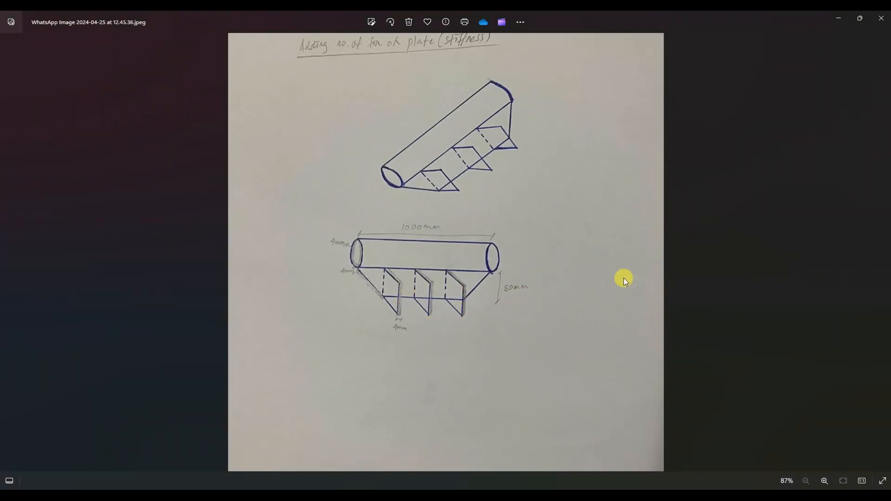
{"action": "key", "text": "alt+Tab"}
{"action": "left_click", "coordinate": [134, 101]}
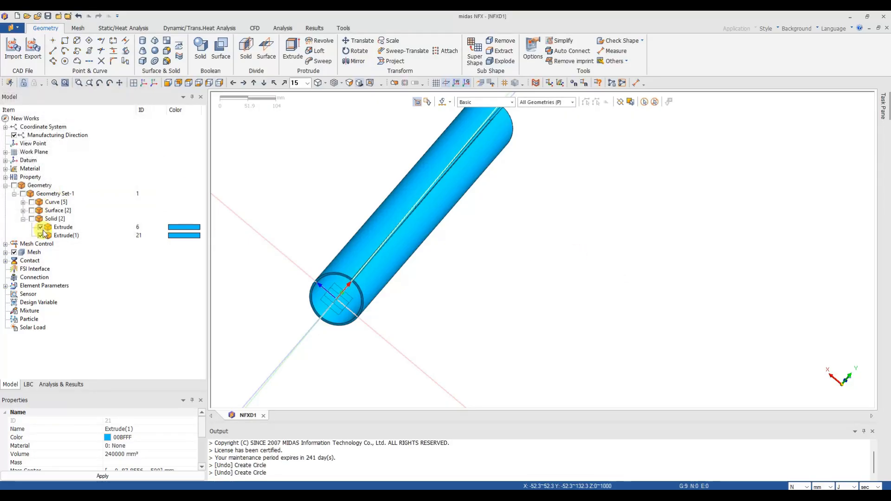
Examine the fused plate and the sketch image for the fins' positions, spacing and thickness along the plate.
{"action": "left_click", "coordinate": [61, 235]}
{"action": "middle_click_drag", "start_coordinate": [525, 262], "coordinate": [561, 204]}
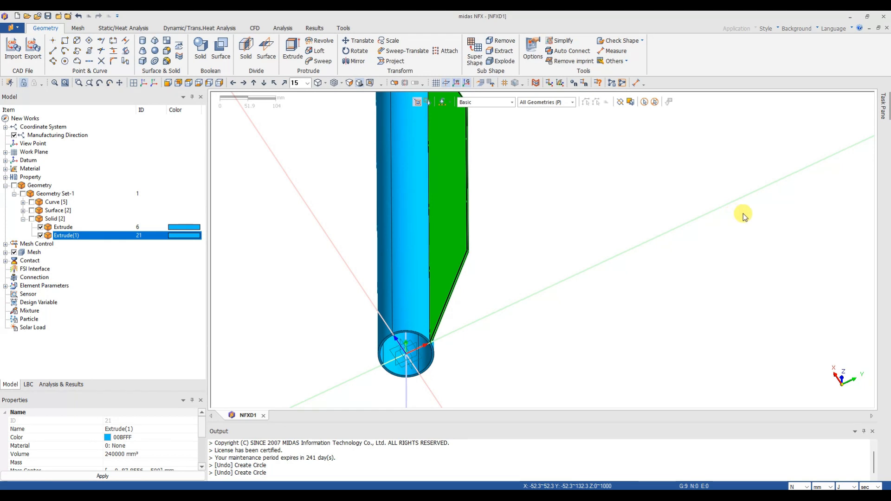
{"action": "scroll", "coordinate": [535, 258], "scroll_direction": "down", "scroll_amount": 2}
{"action": "middle_click_drag", "start_coordinate": [537, 259], "coordinate": [505, 234]}
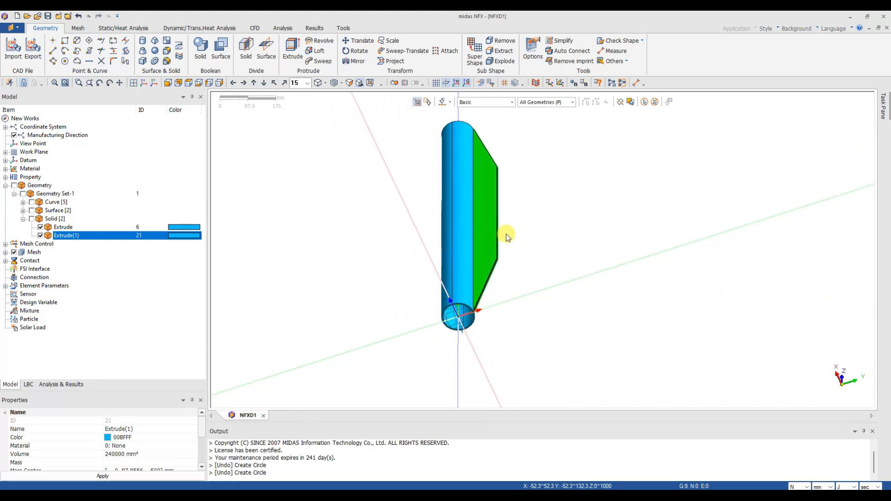
{"action": "key", "text": "alt+Tab"}
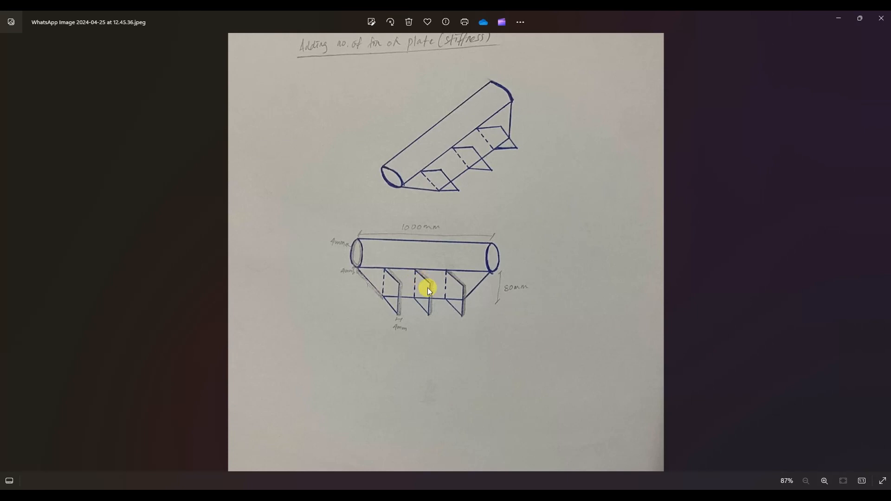
{"action": "key", "text": "alt+Tab"}
{"action": "key", "text": "alt+Tab"}
{"action": "scroll", "coordinate": [395, 297], "scroll_direction": "up", "scroll_amount": 4}
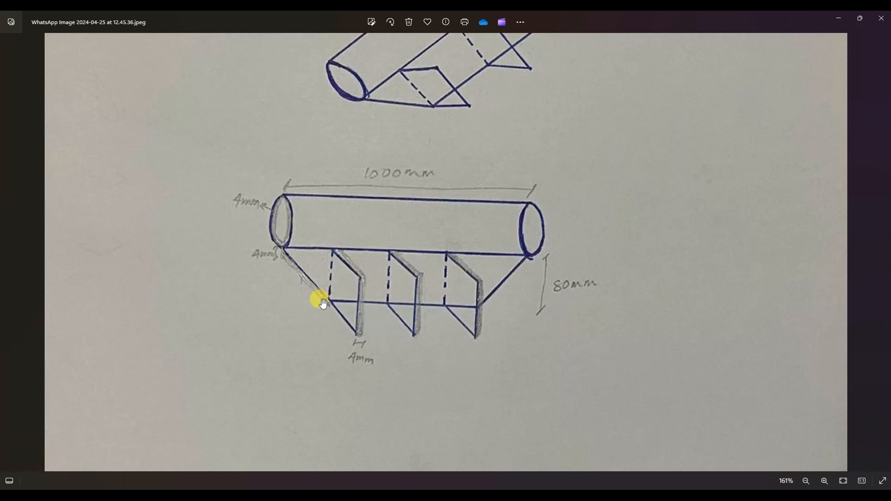
{"action": "scroll", "coordinate": [455, 283], "scroll_direction": "down", "scroll_amount": 5}
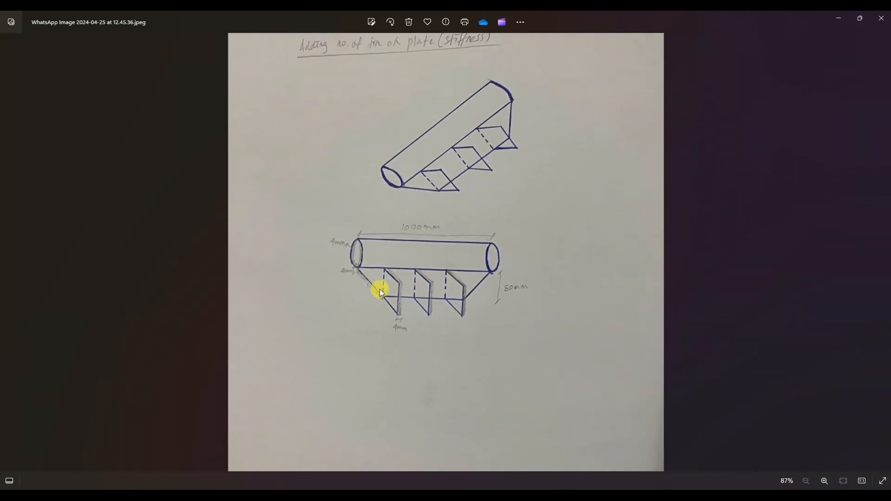
{"action": "scroll", "coordinate": [416, 289], "scroll_direction": "up", "scroll_amount": 5}
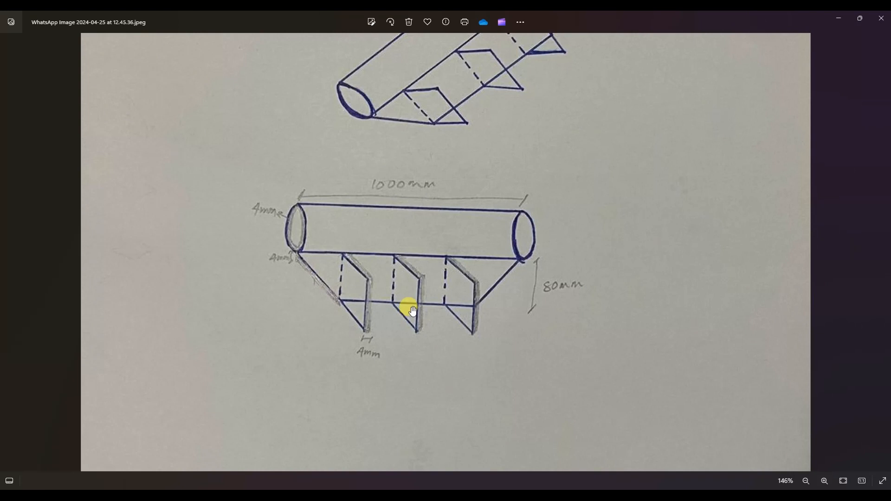
{"action": "scroll", "coordinate": [310, 263], "scroll_direction": "down", "scroll_amount": 4}
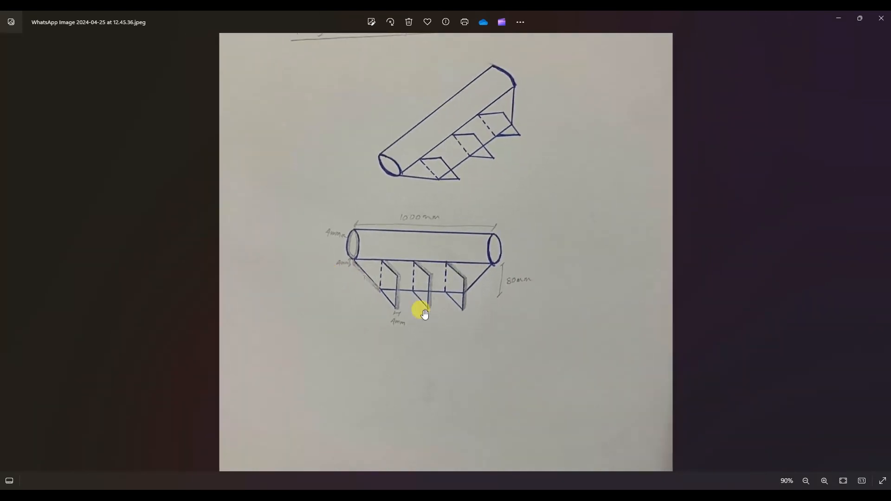
Return to midas NFX and display the work plane grid around the pipe and plate.
{"action": "key", "text": "alt+Tab"}
{"action": "middle_click_drag", "start_coordinate": [580, 207], "coordinate": [691, 187]}
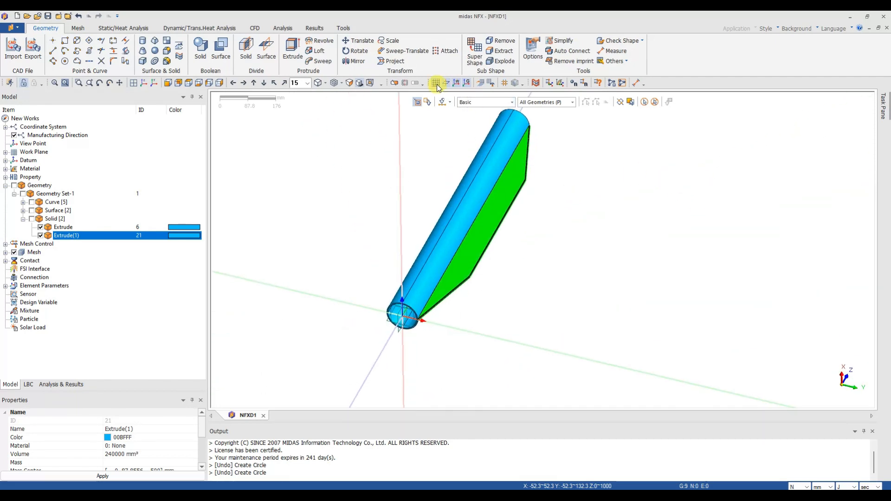
{"action": "left_click", "coordinate": [436, 83]}
{"action": "scroll", "coordinate": [621, 226], "scroll_direction": "down", "scroll_amount": 2}
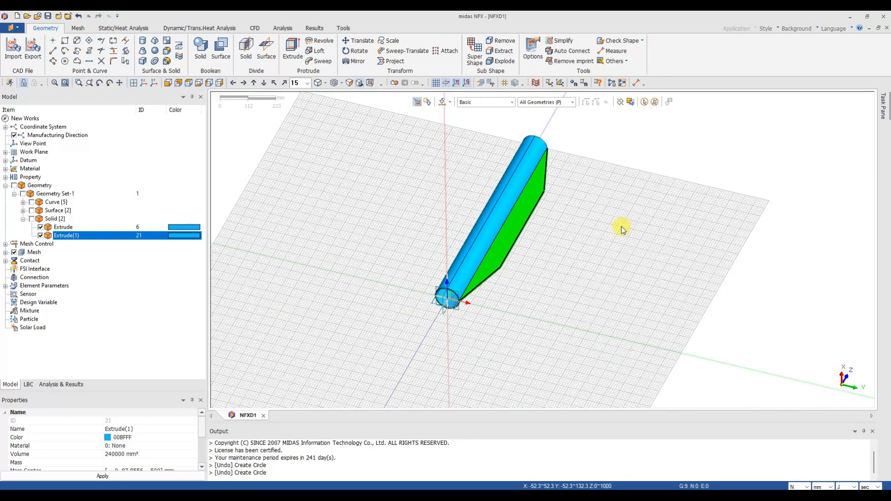
{"action": "middle_click_drag", "start_coordinate": [601, 255], "coordinate": [407, 197]}
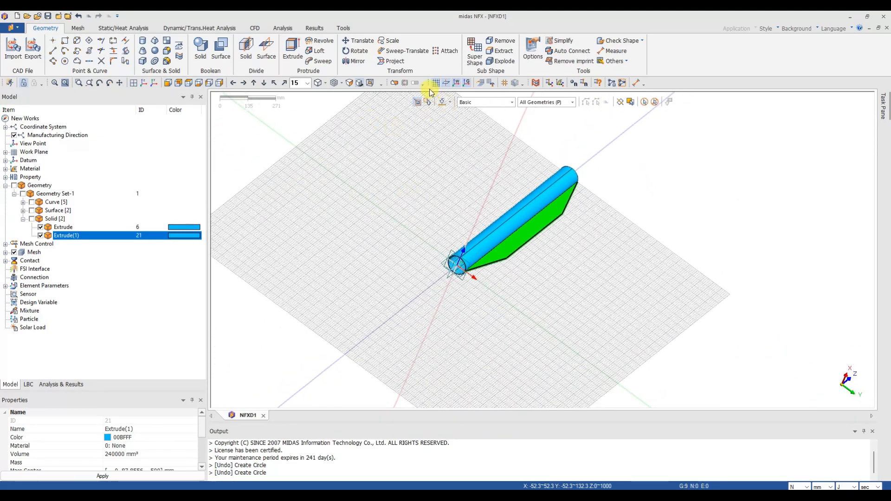
{"action": "left_click", "coordinate": [491, 83]}
{"action": "scroll", "coordinate": [495, 287], "scroll_direction": "up", "scroll_amount": 2}
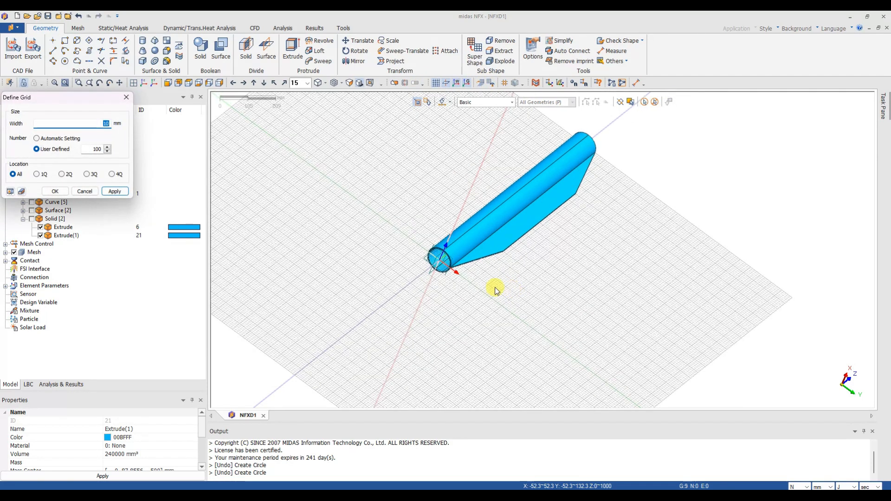
{"action": "scroll", "coordinate": [445, 271], "scroll_direction": "up", "scroll_amount": 2}
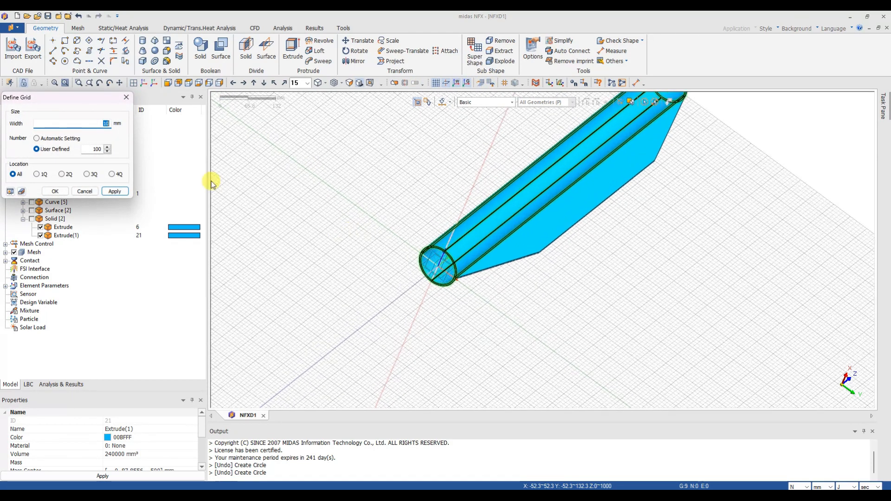
{"action": "left_click", "coordinate": [125, 97]}
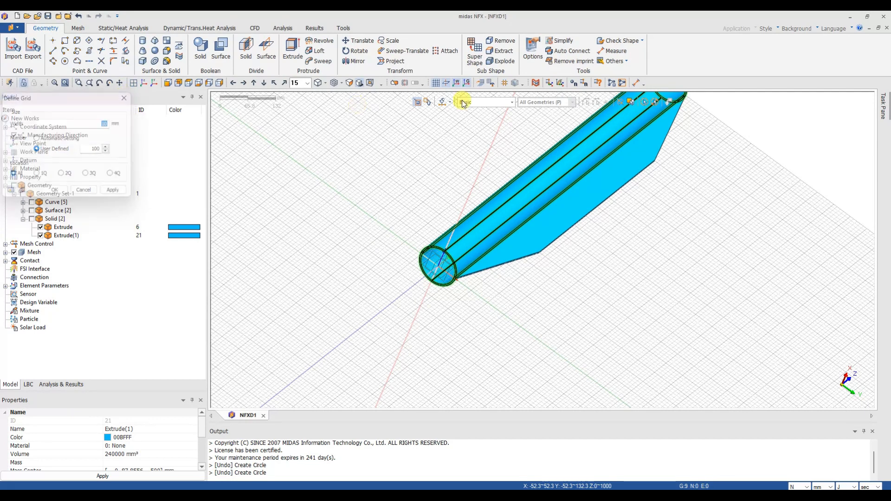
Move the work plane onto the datum plane across the pipe's end at the origin, with an offset of 0.
{"action": "left_click", "coordinate": [480, 83]}
{"action": "left_click", "coordinate": [448, 266]}
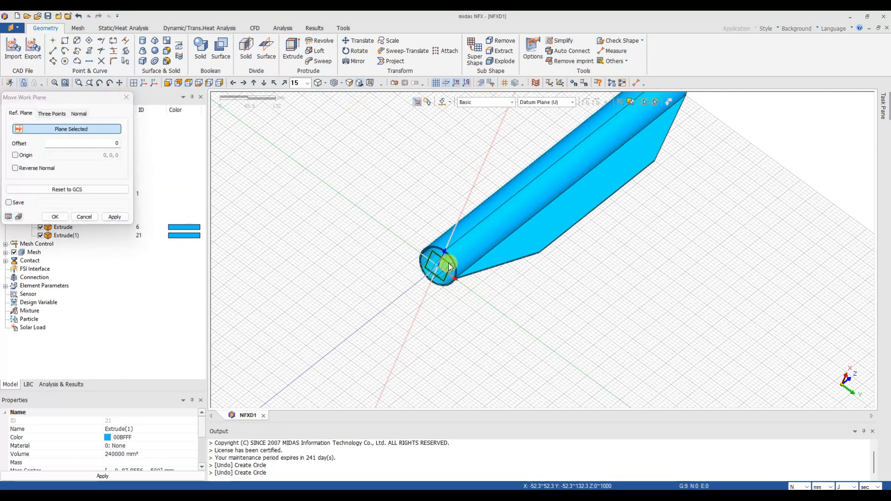
{"action": "left_click", "coordinate": [114, 217]}
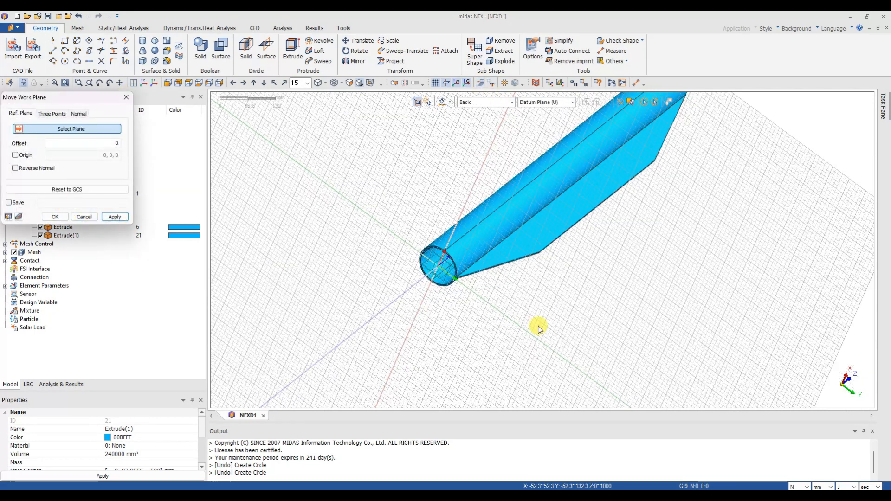
{"action": "middle_click_drag", "start_coordinate": [529, 321], "coordinate": [485, 285]}
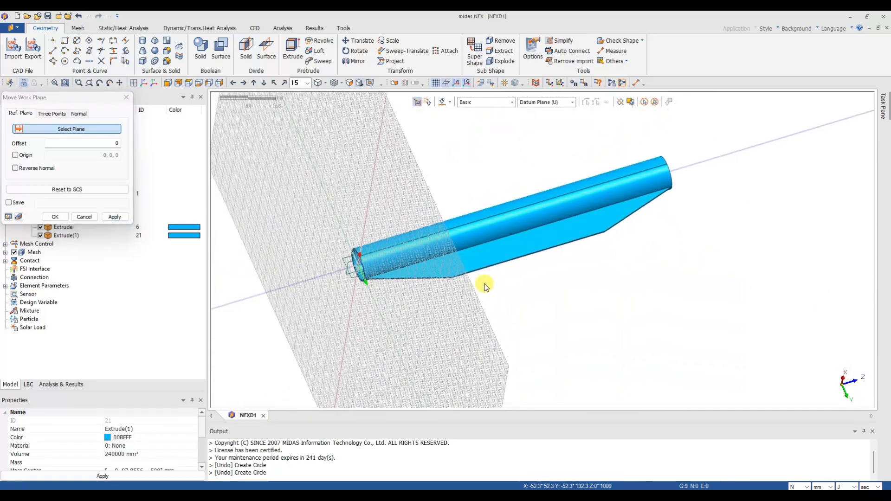
{"action": "middle_click_drag", "start_coordinate": [646, 253], "coordinate": [708, 254]}
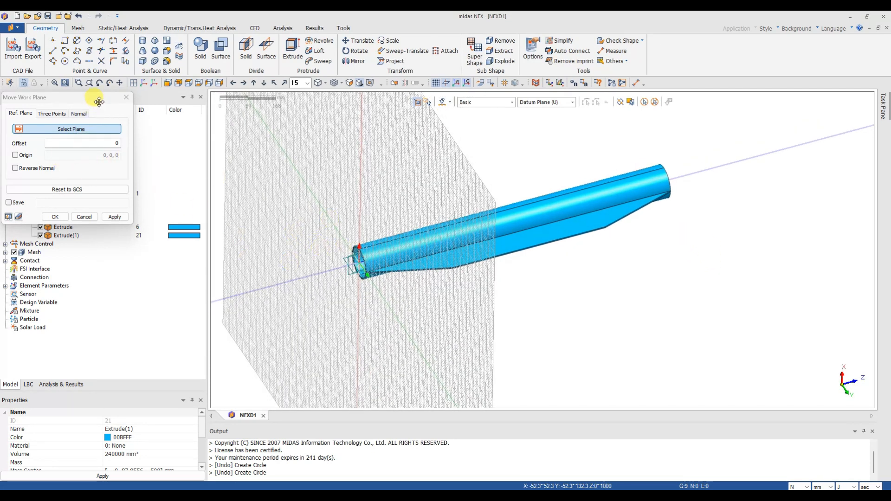
Offset the work plane 500 mm along the pipe from the datum plane across its end, and check the fin sketch.
{"action": "left_click_drag", "start_coordinate": [99, 101], "coordinate": [270, 187]}
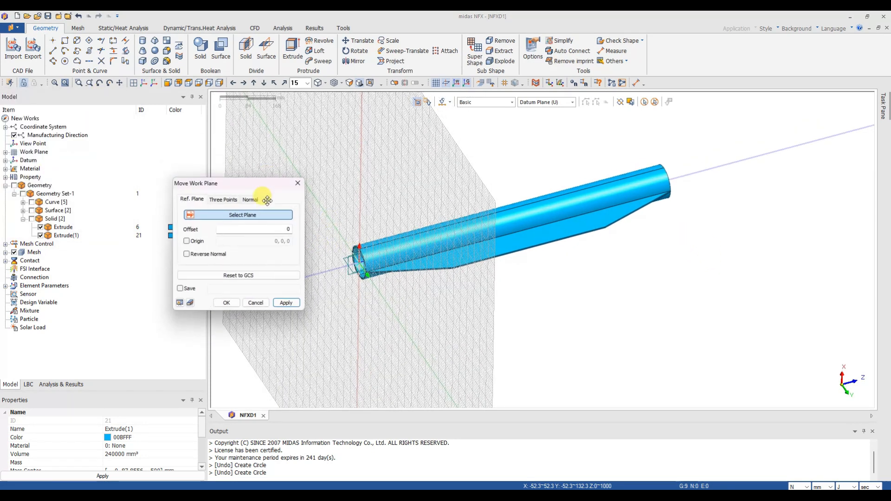
{"action": "left_click", "coordinate": [360, 267]}
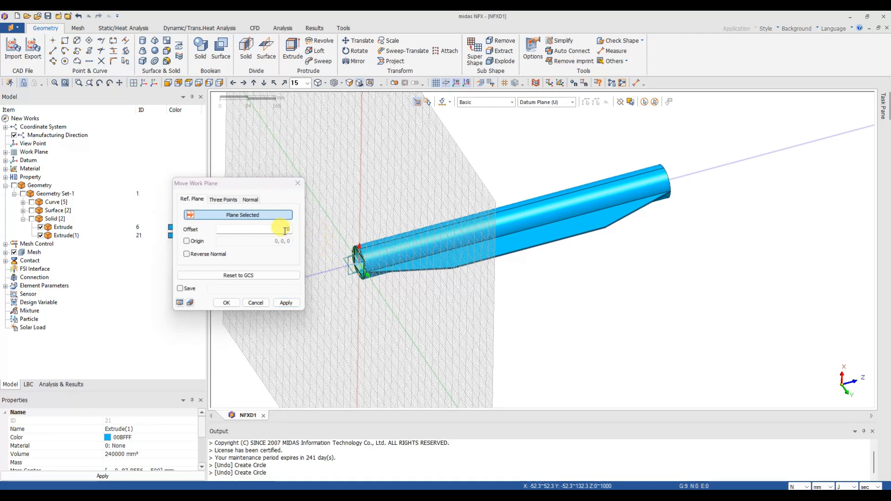
{"action": "double_click", "coordinate": [268, 226]}
{"action": "type", "text": "500"}
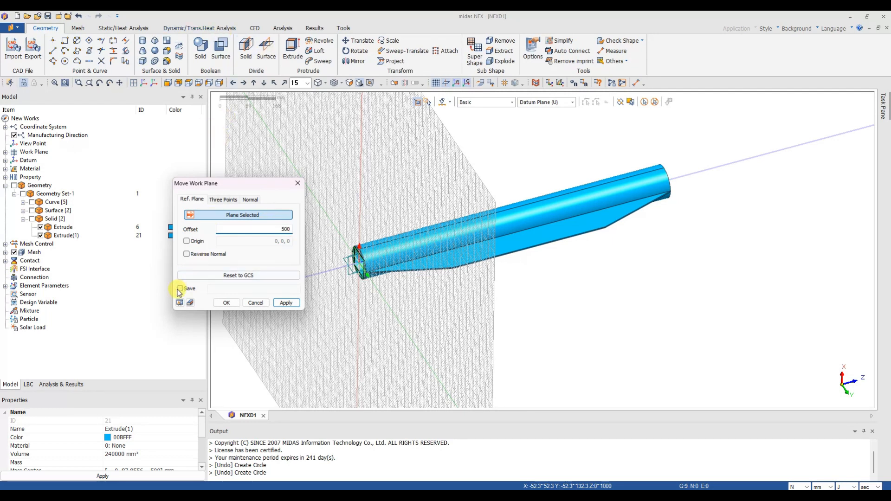
{"action": "left_click", "coordinate": [179, 303]}
{"action": "middle_click_drag", "start_coordinate": [563, 244], "coordinate": [541, 246]}
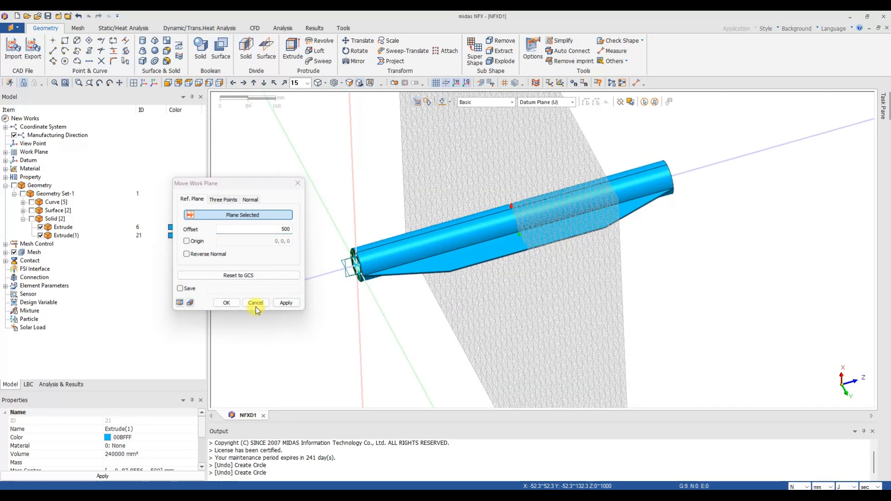
{"action": "left_click", "coordinate": [234, 304]}
{"action": "middle_click_drag", "start_coordinate": [633, 281], "coordinate": [673, 264]}
{"action": "key", "text": "alt+Tab"}
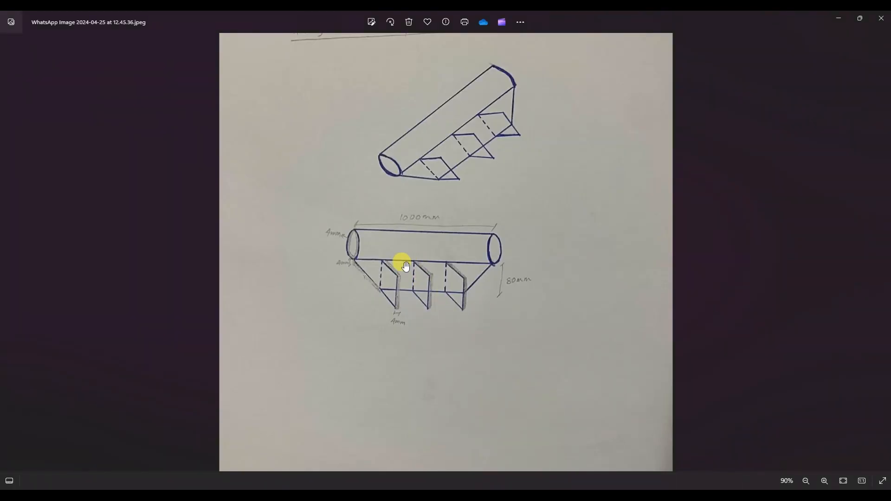
Switch to midas NFX, examine the pipe and plate end-on along the pipe's axis, and compare them with the fins in the sketch image.
{"action": "key", "text": "alt+Tab"}
{"action": "scroll", "coordinate": [586, 251], "scroll_direction": "up", "scroll_amount": 3}
{"action": "left_click", "coordinate": [178, 83]}
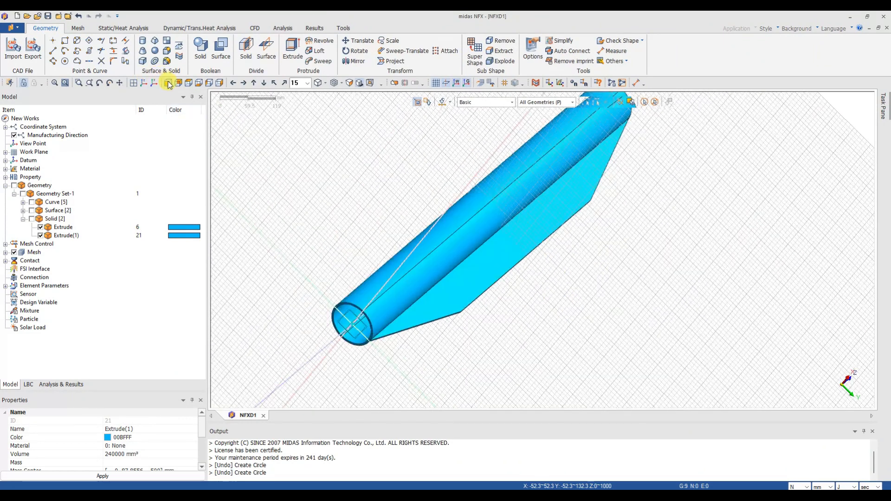
{"action": "left_click", "coordinate": [220, 83]}
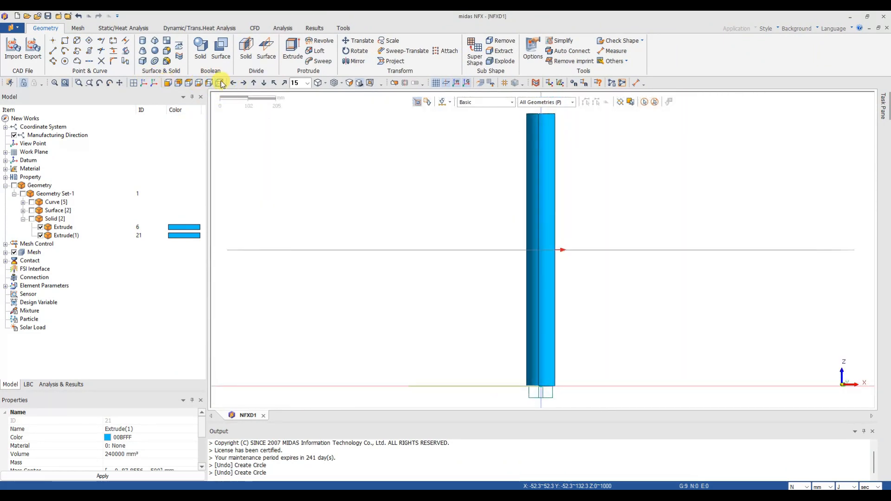
{"action": "left_click", "coordinate": [188, 83]}
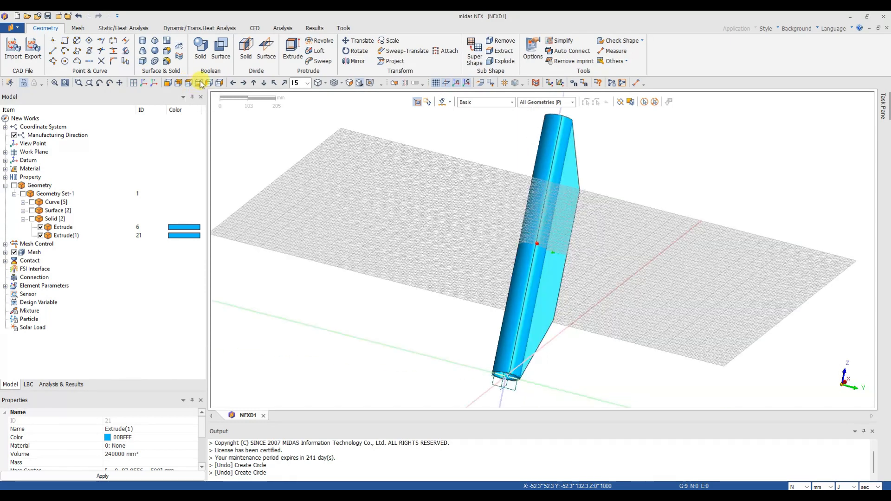
{"action": "scroll", "coordinate": [587, 238], "scroll_direction": "down", "scroll_amount": 1}
{"action": "middle_click_drag", "start_coordinate": [587, 236], "coordinate": [545, 190]}
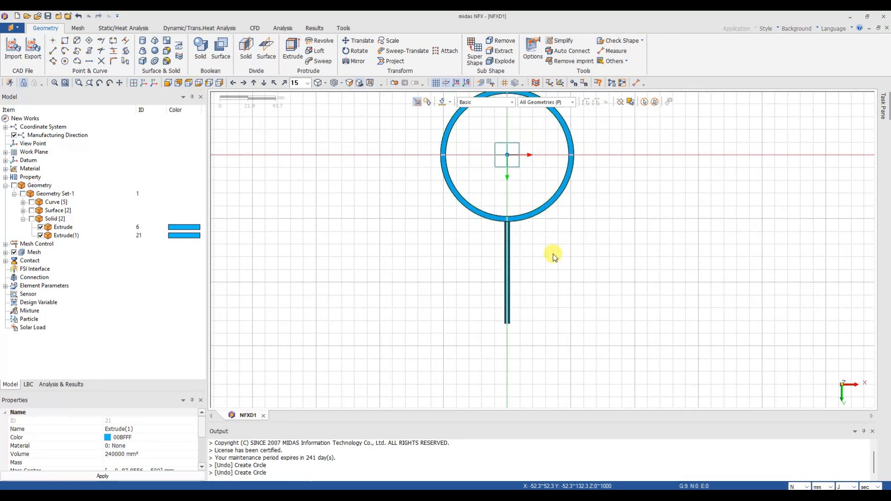
{"action": "scroll", "coordinate": [556, 254], "scroll_direction": "up", "scroll_amount": 2}
{"action": "key", "text": "alt+Tab"}
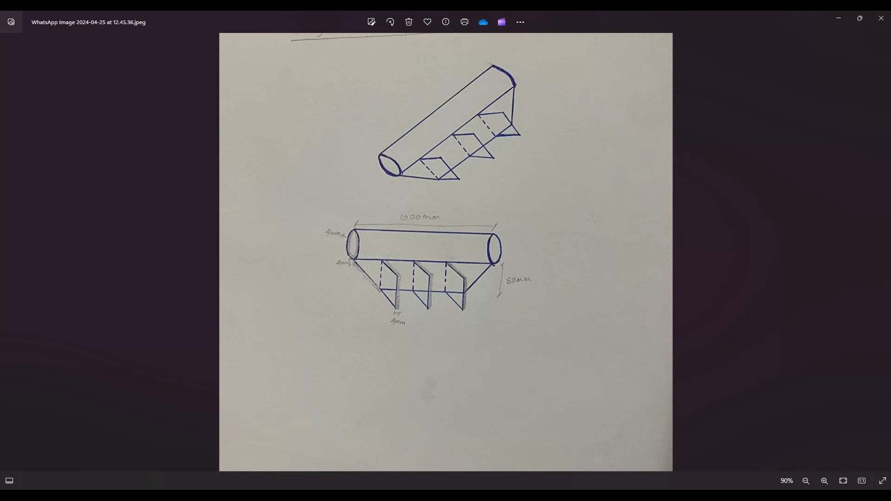
{"action": "key", "text": "alt+Tab"}
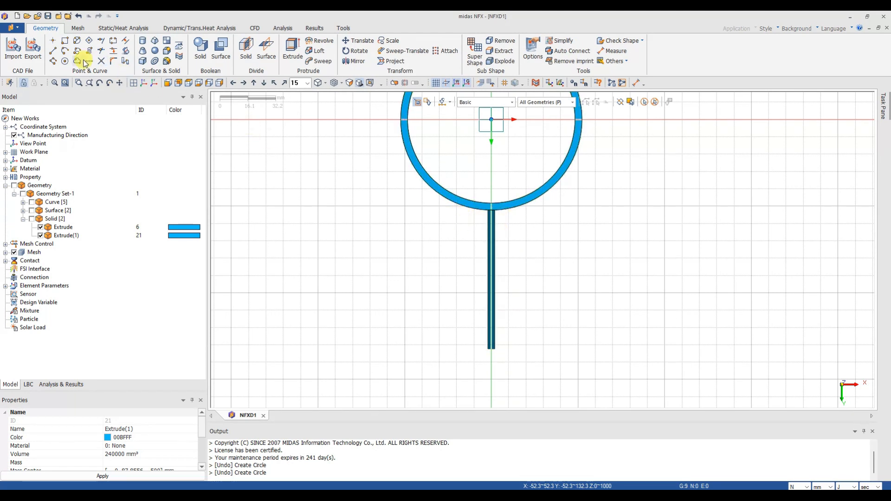
Start a two-corner fin rectangle with Make Face in Geometry Set-1 on the offset work plane around the plate.
{"action": "left_click", "coordinate": [65, 40]}
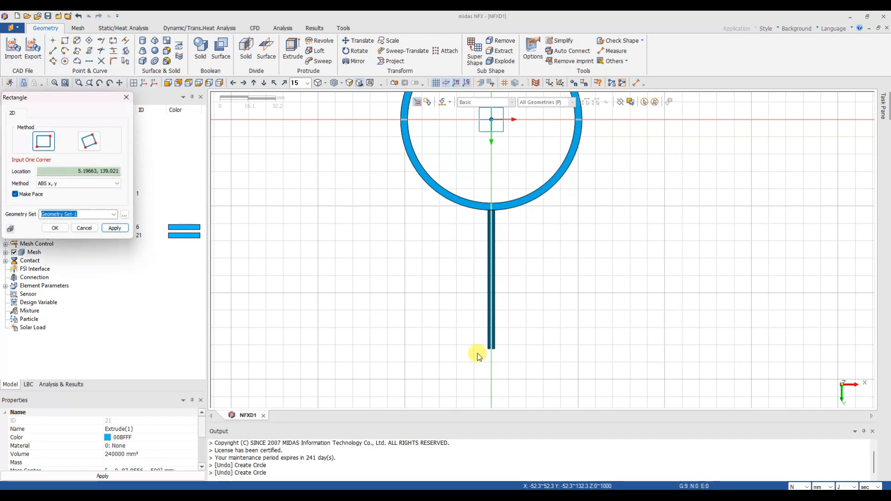
{"action": "left_click_drag", "start_coordinate": [86, 107], "coordinate": [209, 108]}
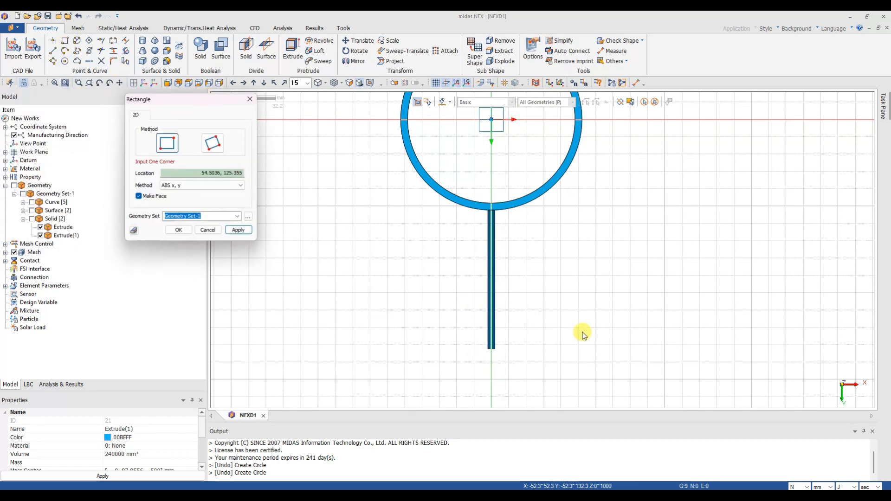
{"action": "scroll", "coordinate": [533, 292], "scroll_direction": "down", "scroll_amount": 3}
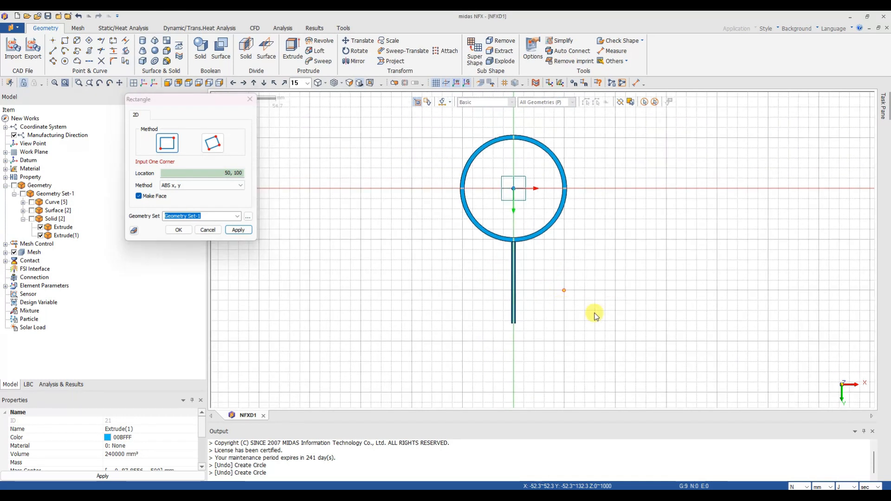
Draw an 80 x 80 mm square face beside the tube, starting from its corner at X 100, Y 50.
{"action": "middle_click_drag", "start_coordinate": [594, 314], "coordinate": [500, 308]}
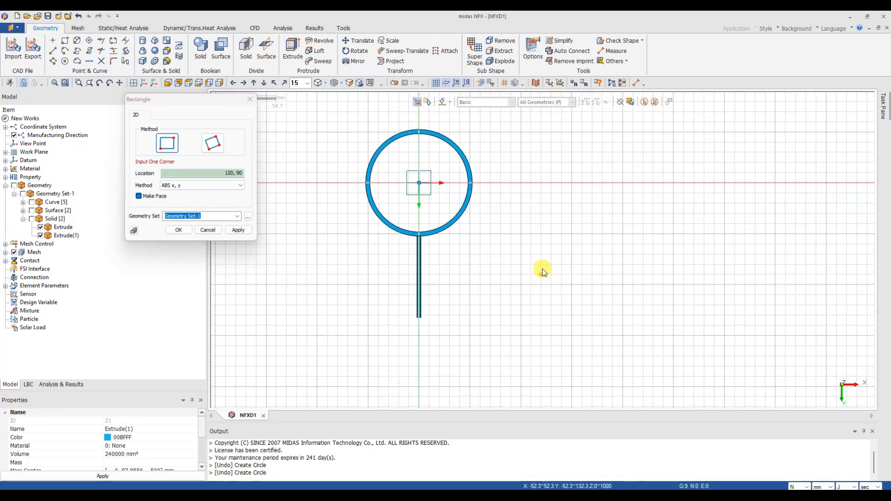
{"action": "left_click", "coordinate": [521, 235]}
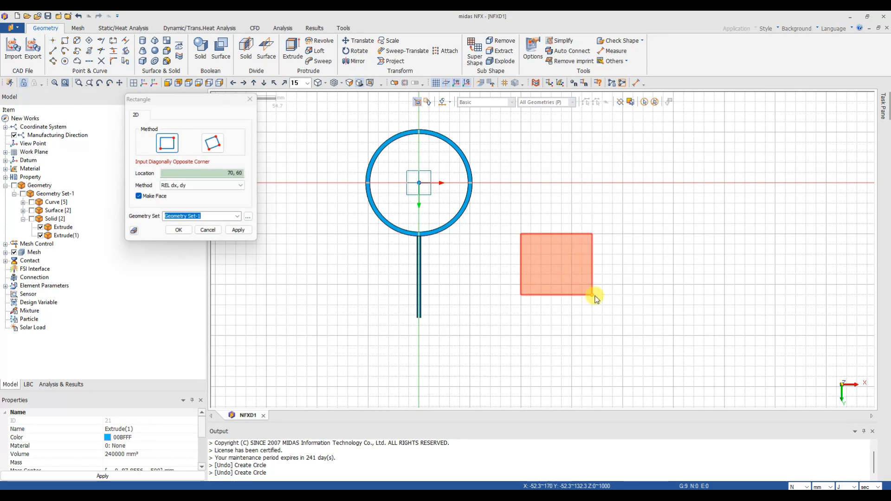
{"action": "left_click", "coordinate": [564, 497]}
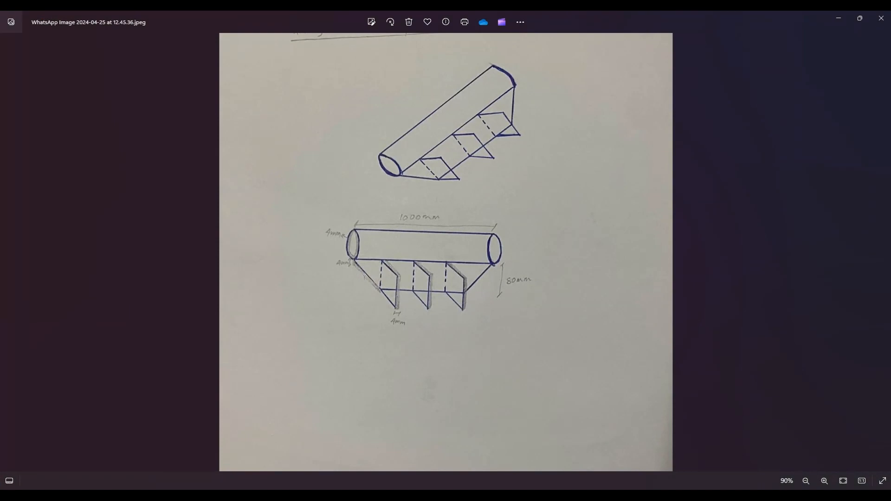
{"action": "left_click", "coordinate": [563, 497]}
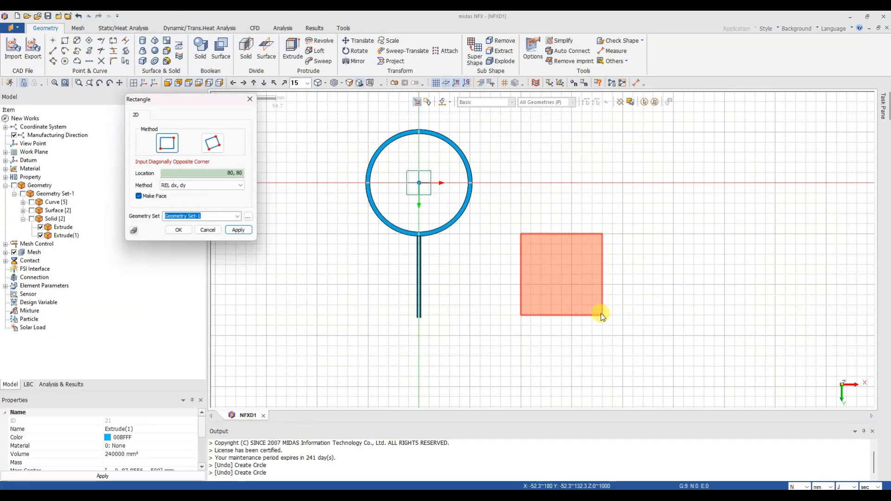
{"action": "left_click", "coordinate": [601, 315]}
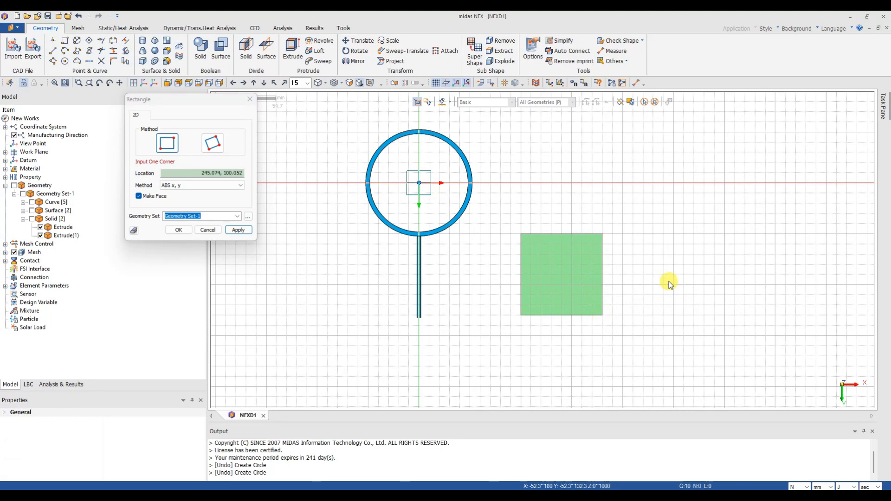
{"action": "left_click", "coordinate": [249, 100]}
Set up an X-only translation of the square face, with a vector from X 140 at its upper edge's midpoint to the tube's centreline.
{"action": "left_click", "coordinate": [360, 42]}
{"action": "left_click_drag", "start_coordinate": [70, 98], "coordinate": [279, 107]}
{"action": "left_click", "coordinate": [545, 248]}
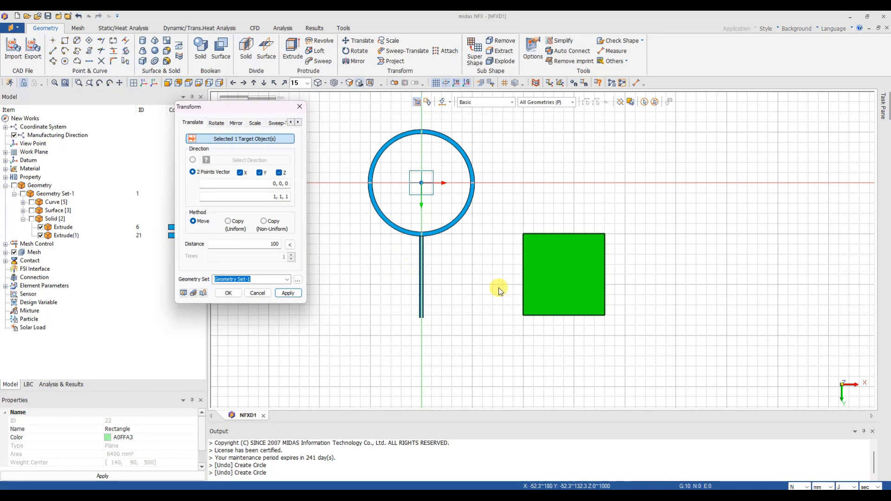
{"action": "left_click", "coordinate": [259, 173]}
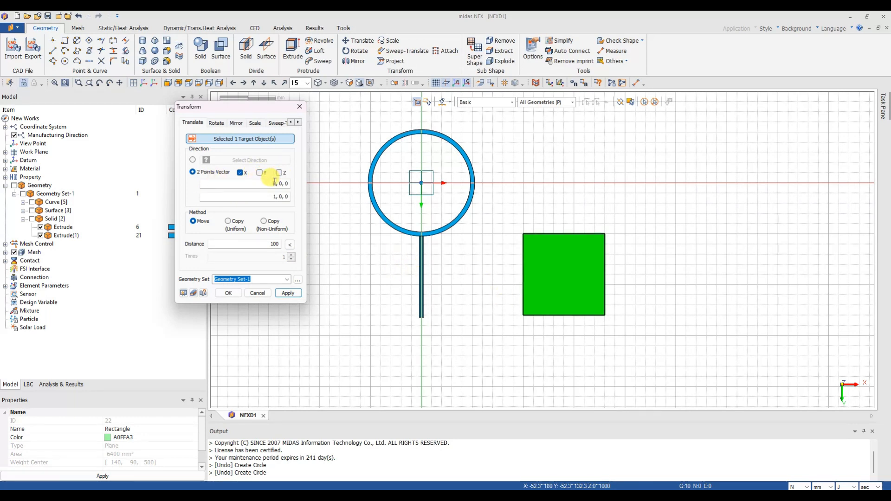
{"action": "left_click", "coordinate": [273, 183]}
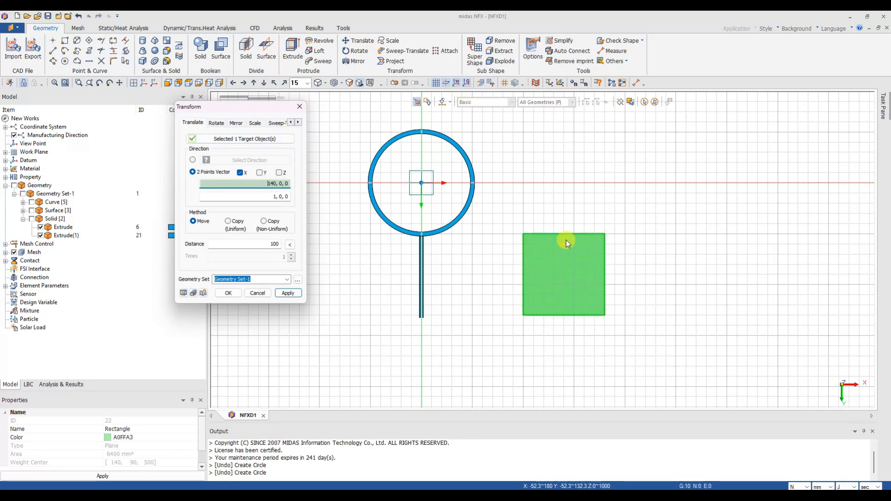
{"action": "left_click", "coordinate": [412, 253]}
{"action": "scroll", "coordinate": [423, 248], "scroll_direction": "up", "scroll_amount": 5}
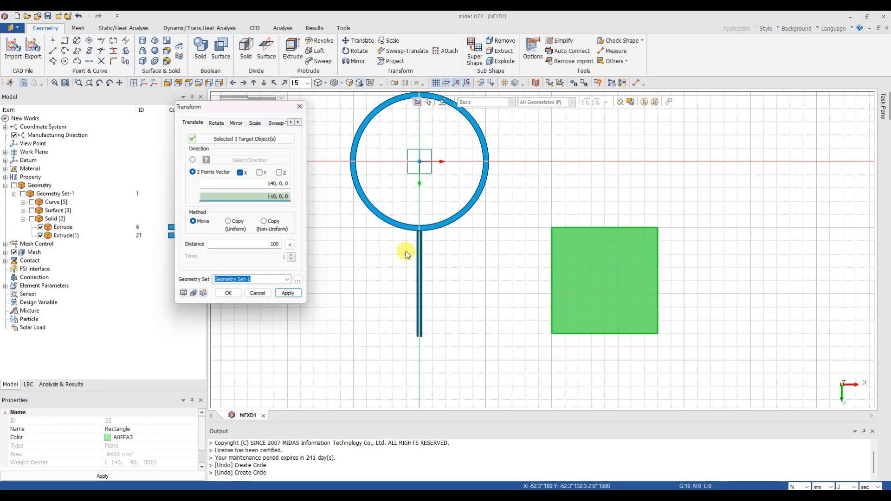
{"action": "scroll", "coordinate": [422, 218], "scroll_direction": "up", "scroll_amount": 1}
{"action": "left_click", "coordinate": [421, 212]}
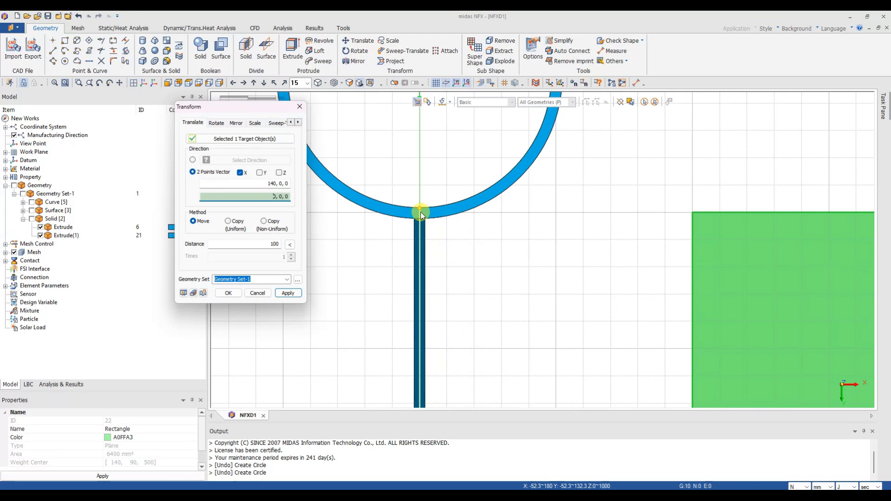
Use the vector's 140 mm distance, preview the translation, and move the square face along X to centre it under the tube.
{"action": "left_click", "coordinate": [288, 244]}
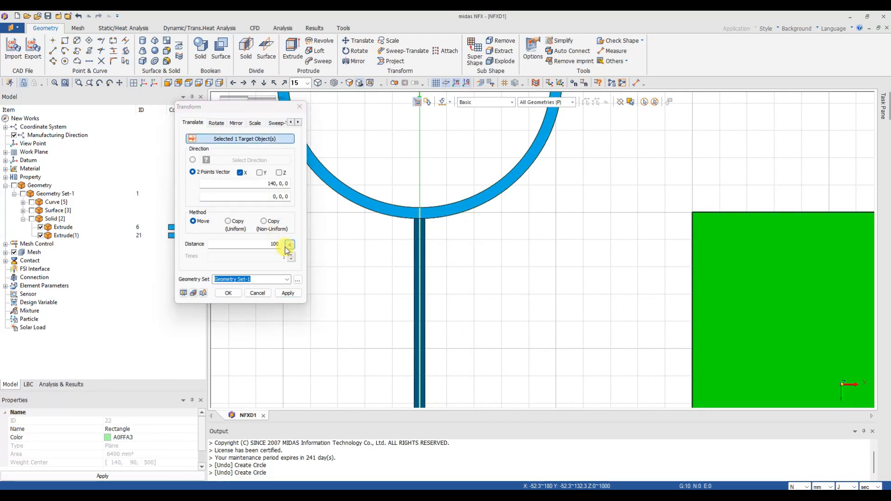
{"action": "scroll", "coordinate": [383, 237], "scroll_direction": "down", "scroll_amount": 3}
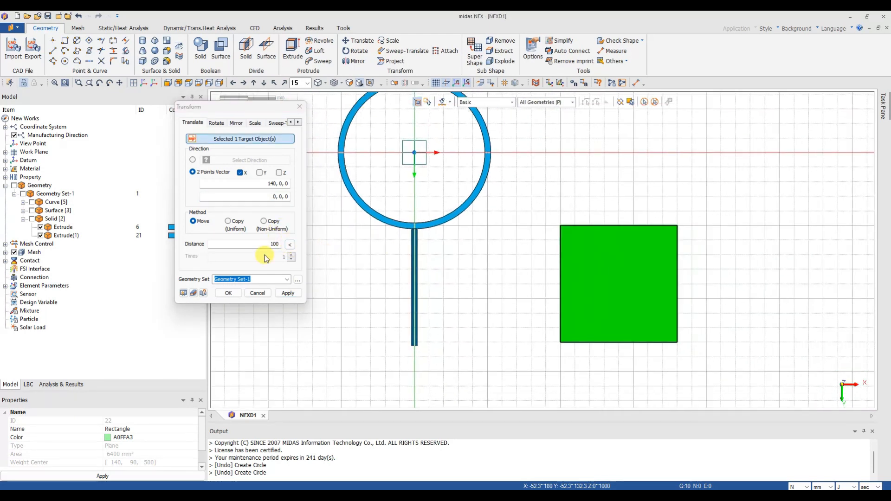
{"action": "left_click", "coordinate": [290, 245]}
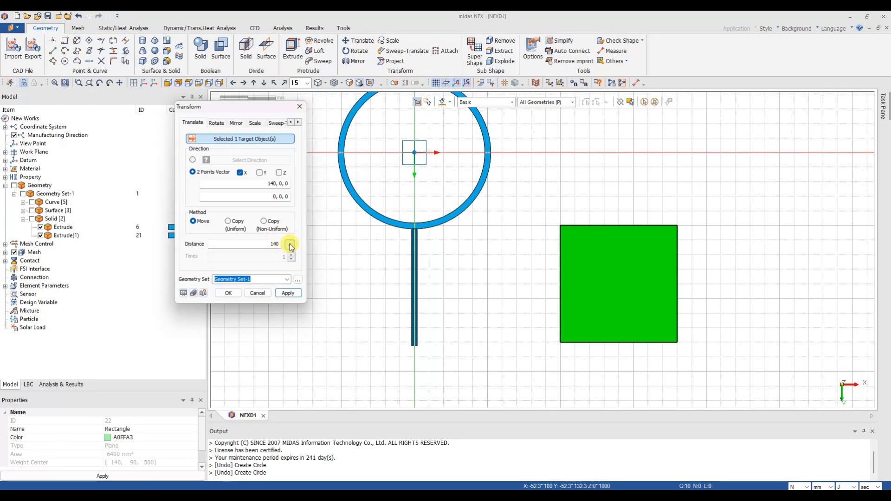
{"action": "left_click", "coordinate": [184, 293]}
{"action": "scroll", "coordinate": [447, 255], "scroll_direction": "up", "scroll_amount": 1}
{"action": "scroll", "coordinate": [364, 236], "scroll_direction": "up", "scroll_amount": 1}
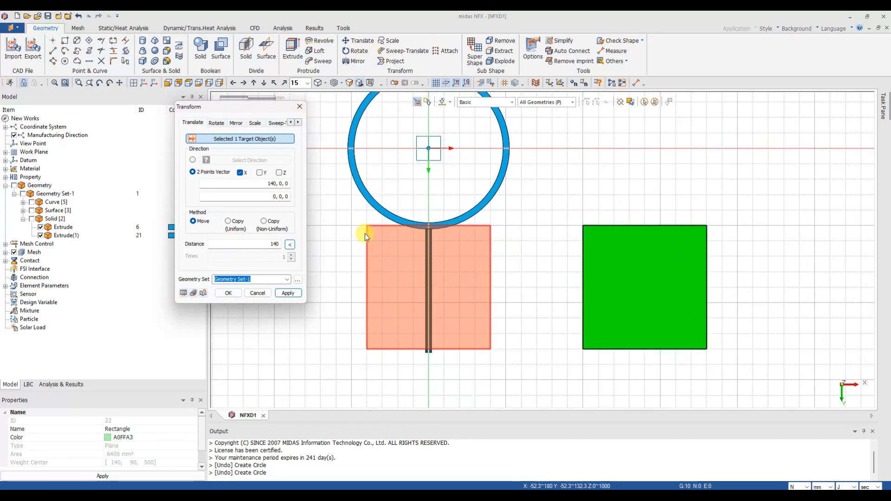
{"action": "scroll", "coordinate": [364, 233], "scroll_direction": "up", "scroll_amount": 1}
{"action": "left_click", "coordinate": [288, 293]}
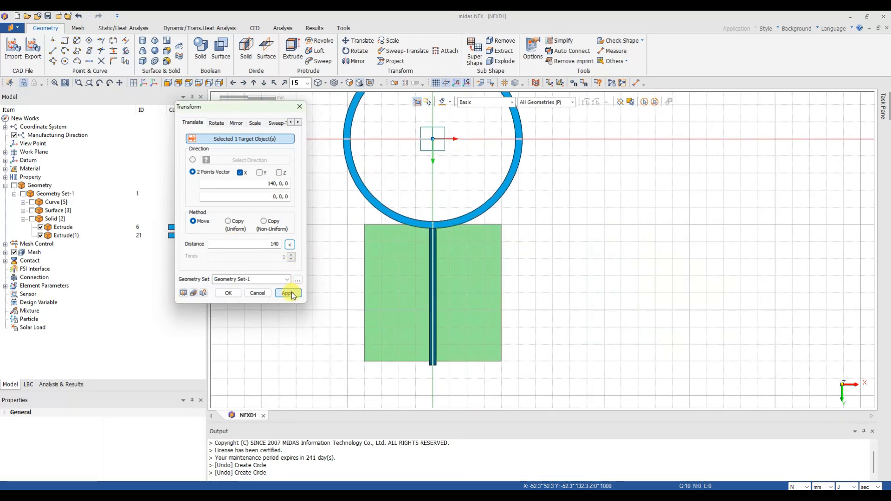
Move the square face 2.3 mm along Y, from its upper edge at Y 50 to the web plate's upper end at Y 52.3.
{"action": "scroll", "coordinate": [367, 249], "scroll_direction": "up", "scroll_amount": 2}
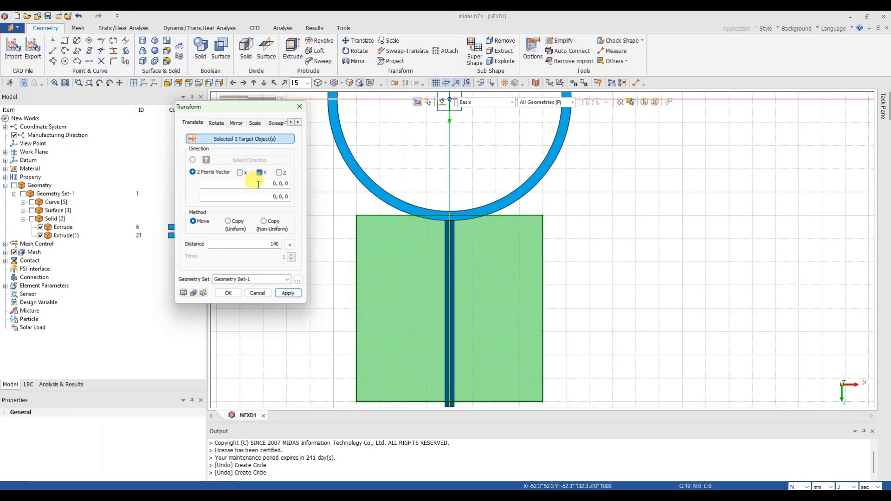
{"action": "left_click", "coordinate": [257, 183]}
{"action": "left_click", "coordinate": [451, 216]}
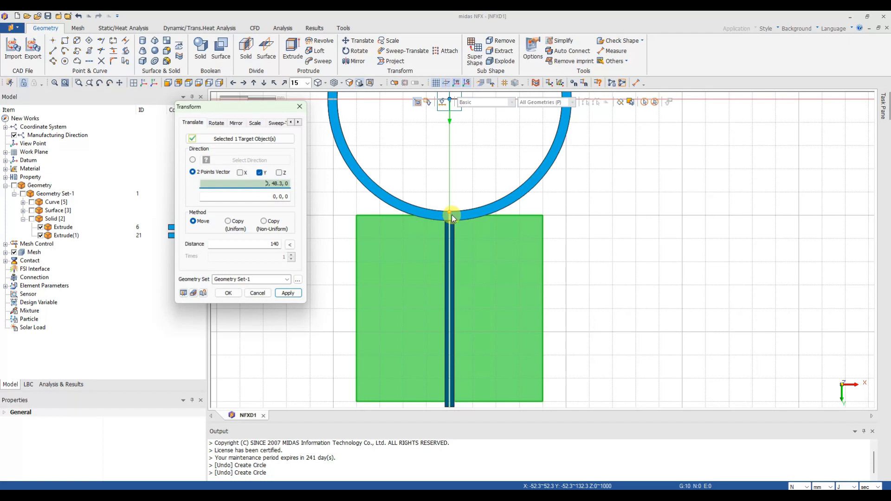
{"action": "left_click", "coordinate": [40, 235]}
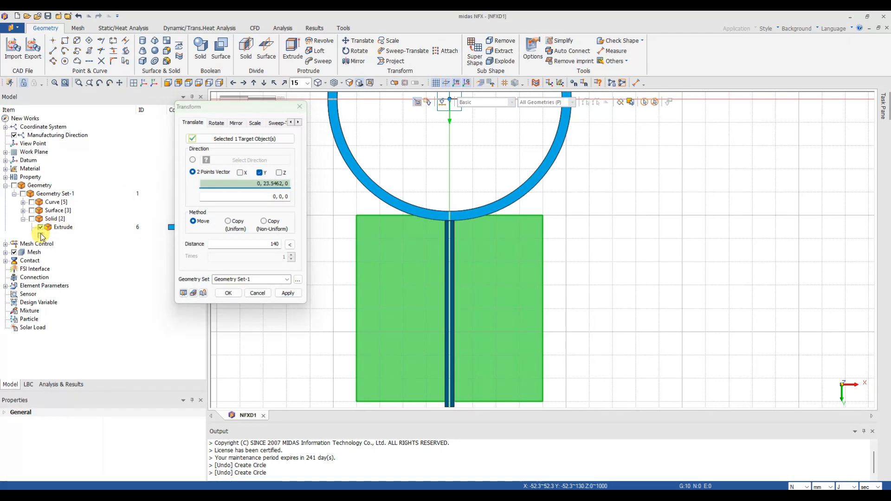
{"action": "left_click", "coordinate": [40, 235]}
{"action": "left_click", "coordinate": [40, 227]}
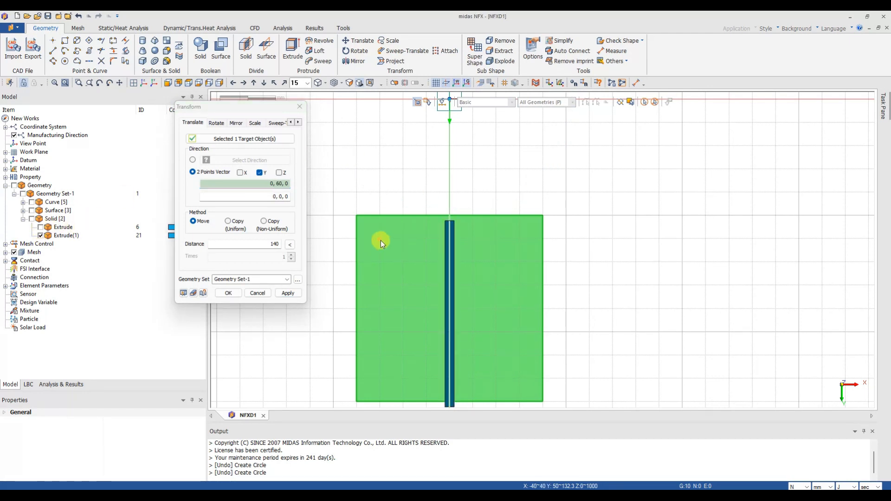
{"action": "left_click", "coordinate": [449, 215]}
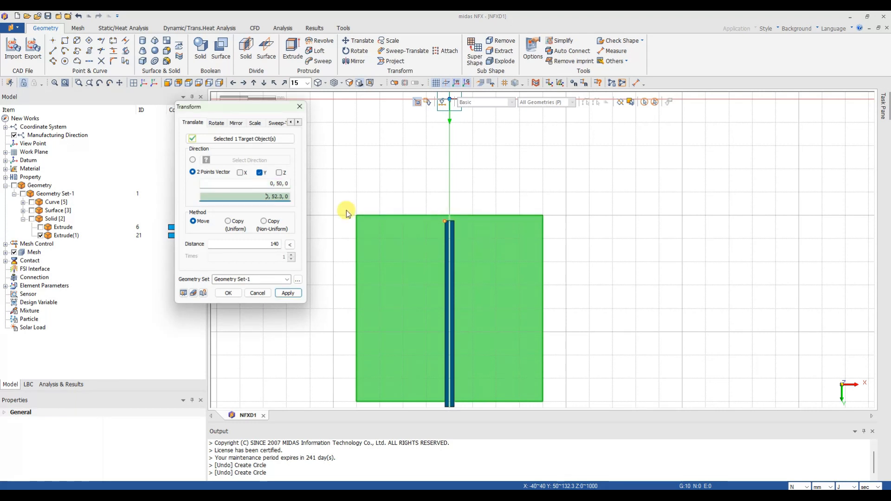
{"action": "left_click", "coordinate": [40, 227]}
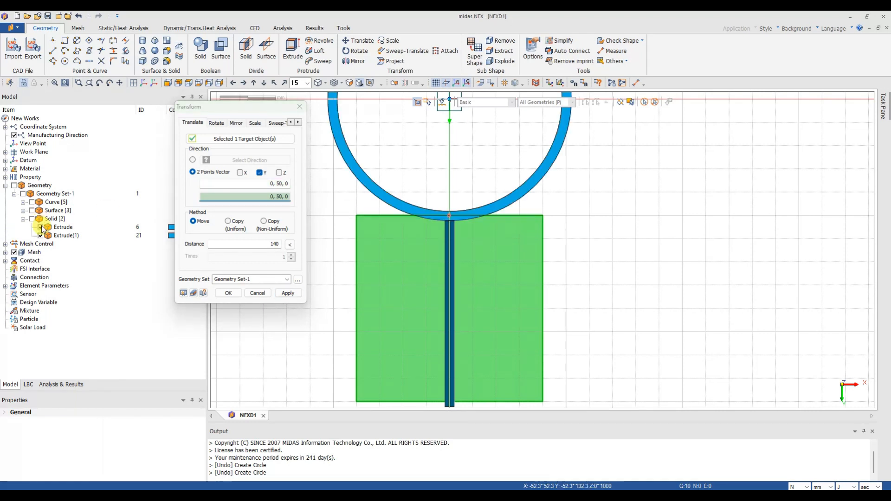
{"action": "left_click", "coordinate": [449, 224]}
{"action": "left_click", "coordinate": [289, 244]}
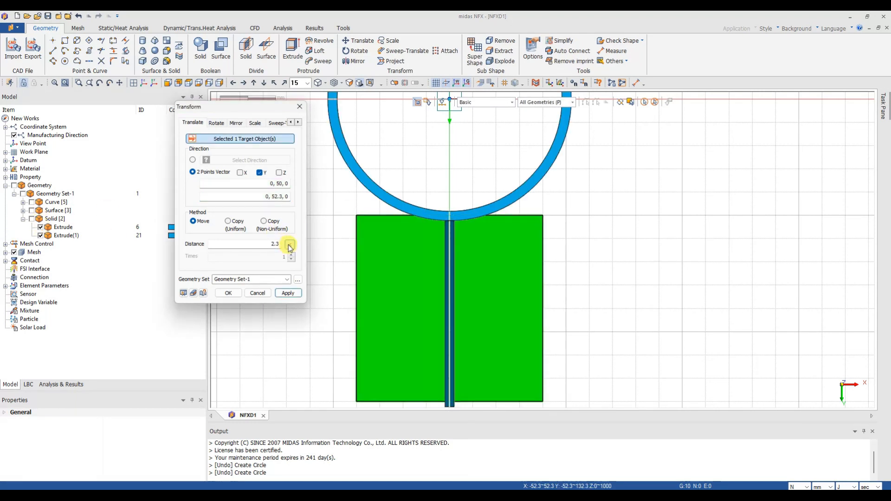
{"action": "left_click", "coordinate": [183, 293]}
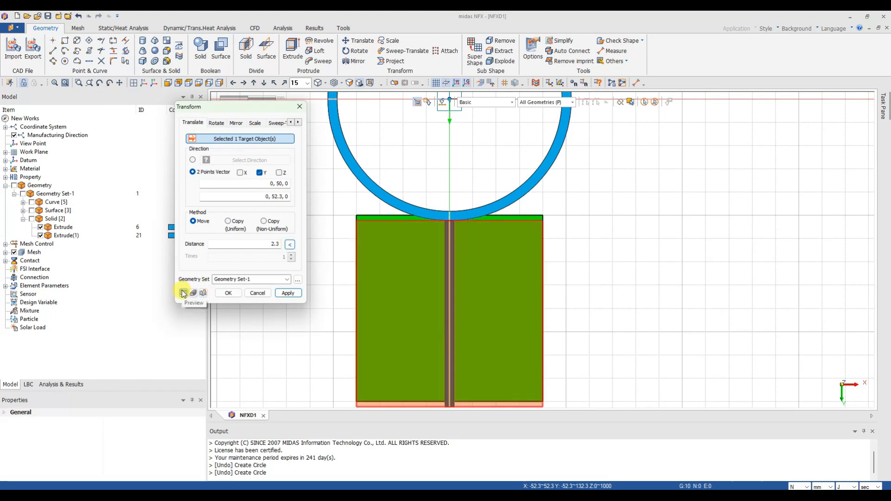
{"action": "left_click", "coordinate": [223, 294]}
Extrude the square face 2 mm along the Z axis only as a solid, previewing it first.
{"action": "scroll", "coordinate": [458, 263], "scroll_direction": "down", "scroll_amount": 3}
{"action": "middle_click_drag", "start_coordinate": [478, 271], "coordinate": [625, 408]}
{"action": "left_click", "coordinate": [627, 497]}
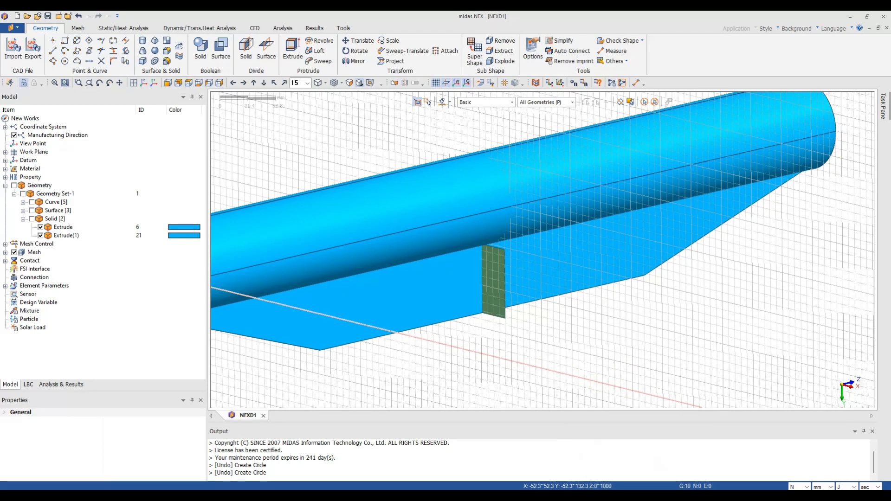
{"action": "left_click", "coordinate": [626, 496]}
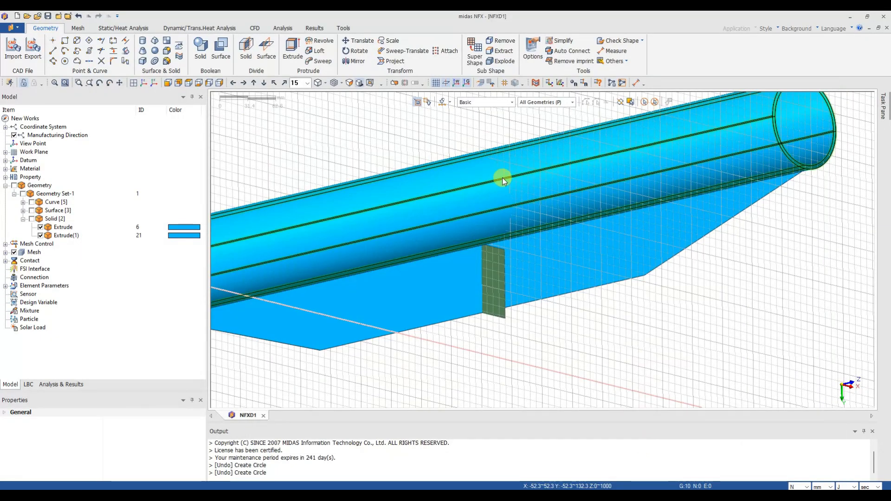
{"action": "left_click", "coordinate": [496, 272]}
{"action": "middle_click_drag", "start_coordinate": [496, 272], "coordinate": [624, 226]}
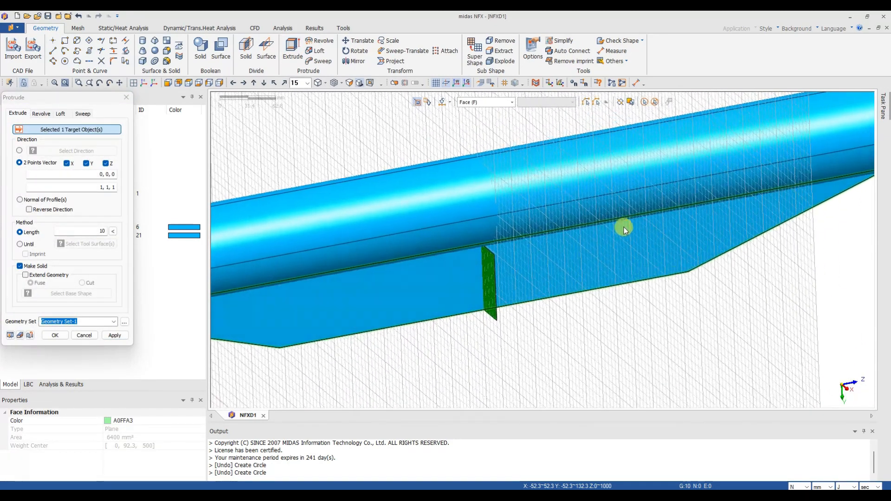
{"action": "left_click", "coordinate": [67, 163]}
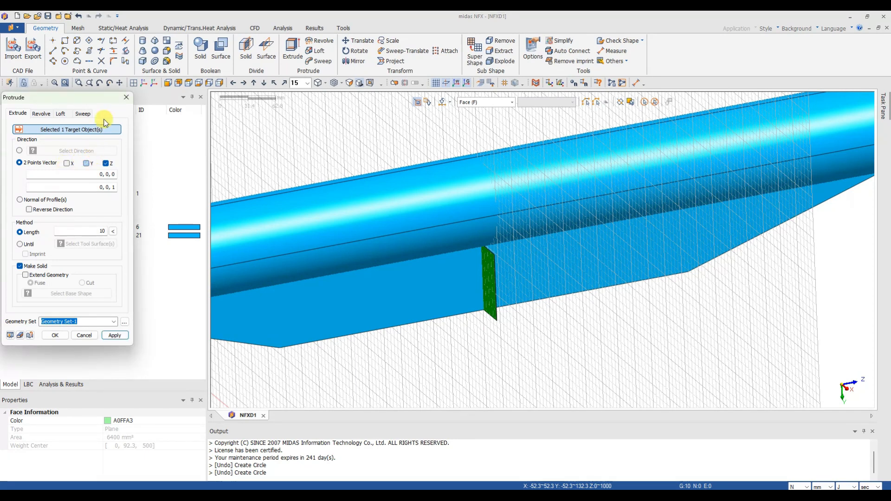
{"action": "left_click_drag", "start_coordinate": [110, 105], "coordinate": [326, 131]}
{"action": "double_click", "coordinate": [319, 257]}
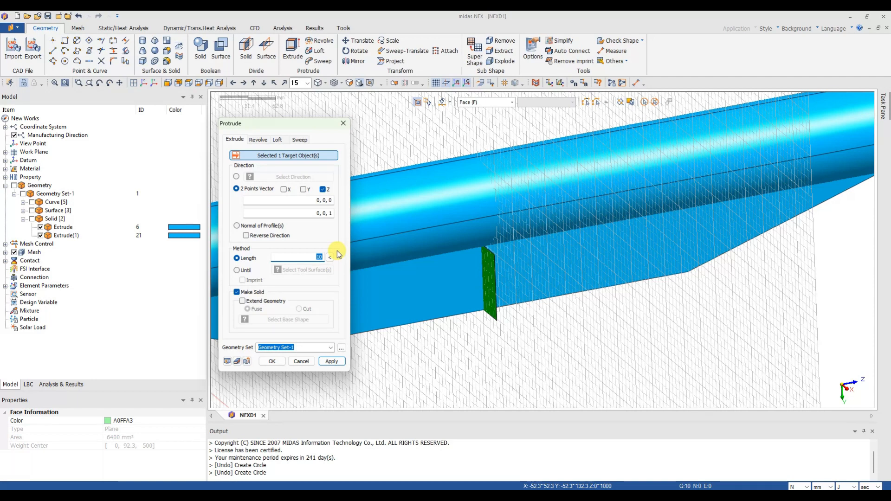
{"action": "type", "text": "2"}
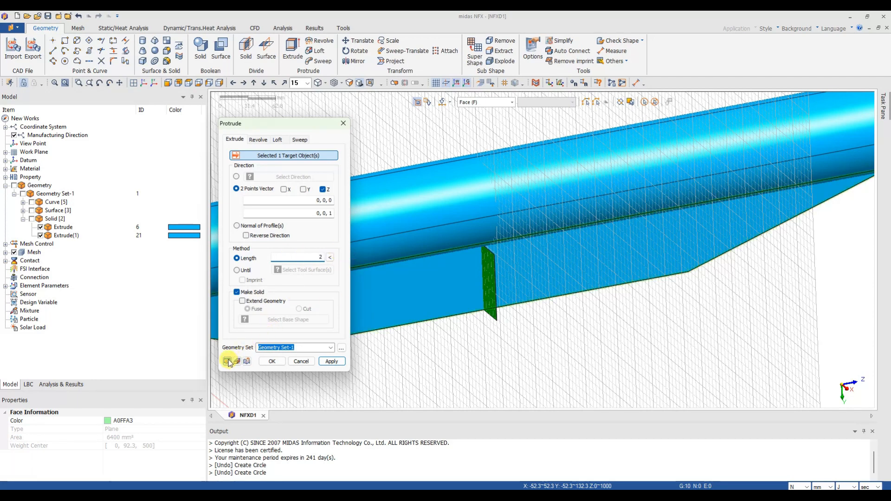
{"action": "left_click", "coordinate": [227, 361]}
{"action": "middle_click_drag", "start_coordinate": [581, 274], "coordinate": [510, 307]}
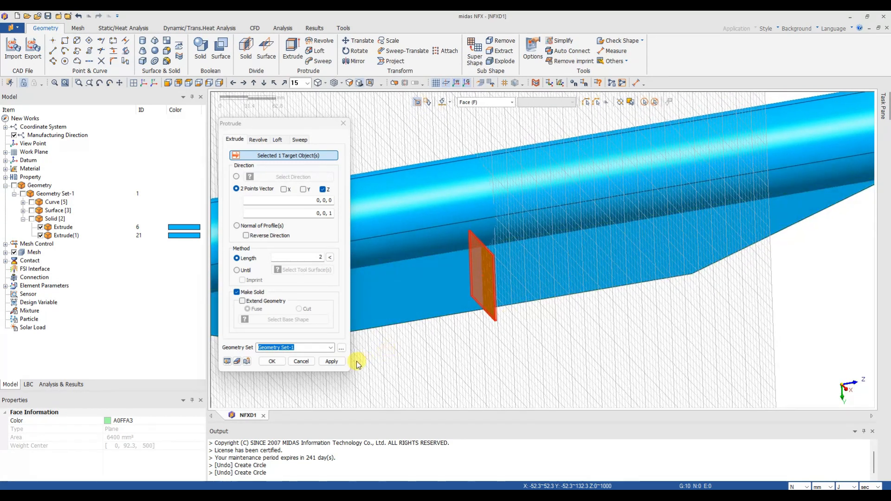
{"action": "left_click", "coordinate": [335, 361]}
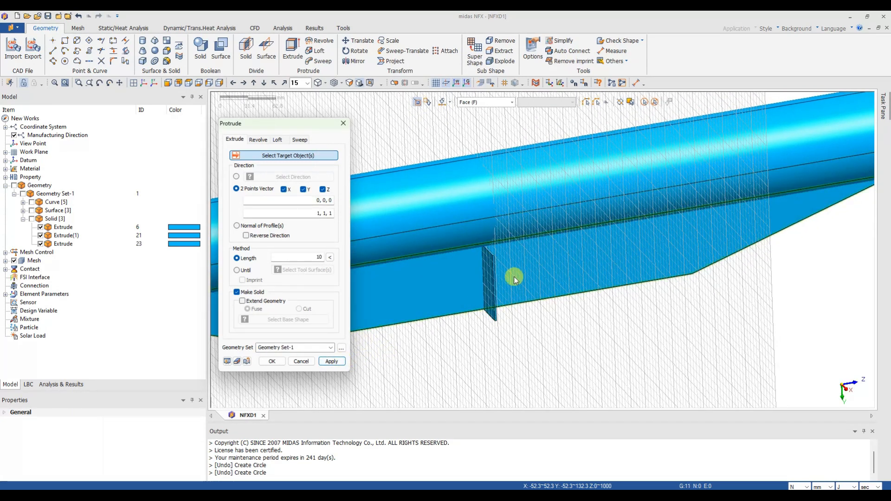
Extrude the new fin's original square face along the Z axis only as a second solid, and toggle the display of the surfaces.
{"action": "left_click", "coordinate": [488, 272]}
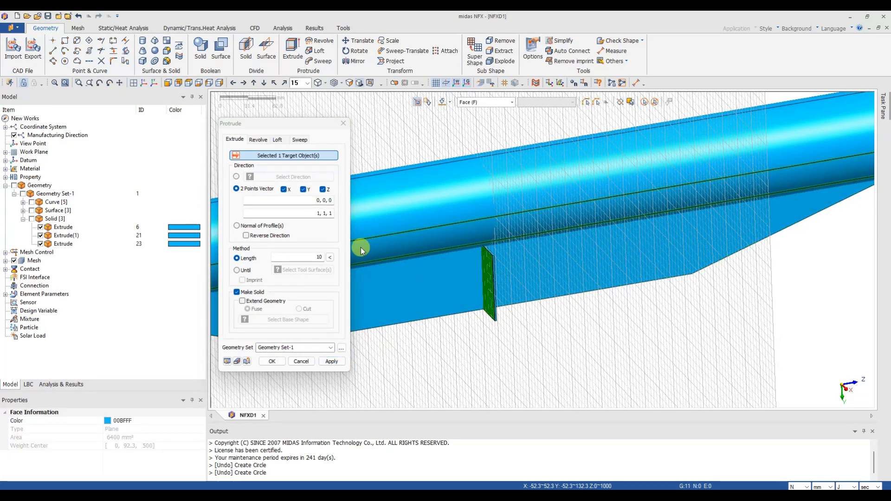
{"action": "left_click", "coordinate": [284, 190]}
{"action": "double_click", "coordinate": [317, 258]}
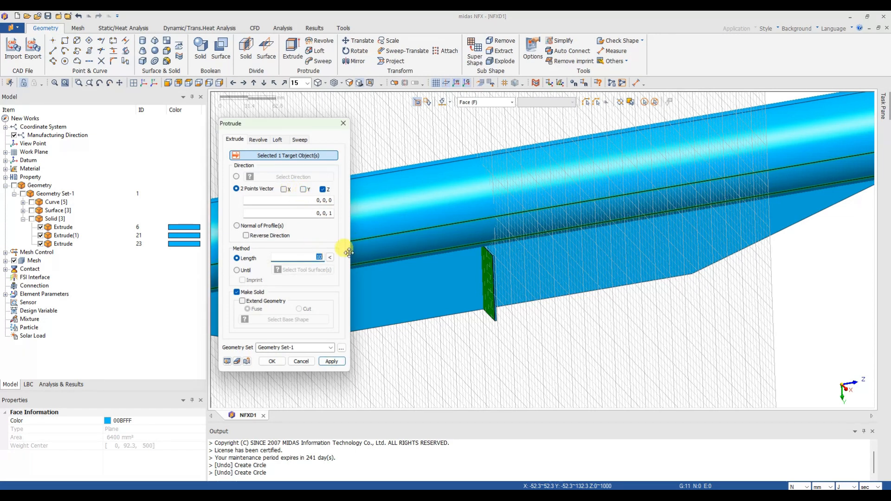
{"action": "left_click", "coordinate": [228, 362]}
{"action": "left_click", "coordinate": [272, 362]}
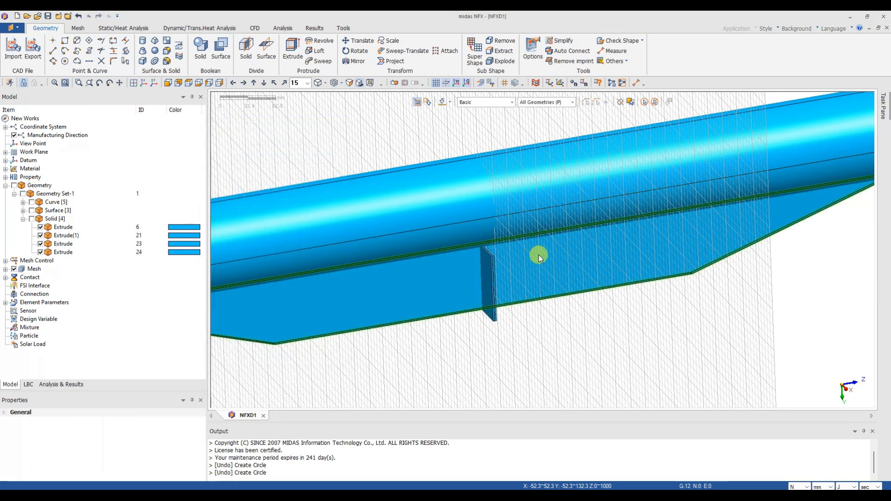
{"action": "left_click", "coordinate": [31, 210]}
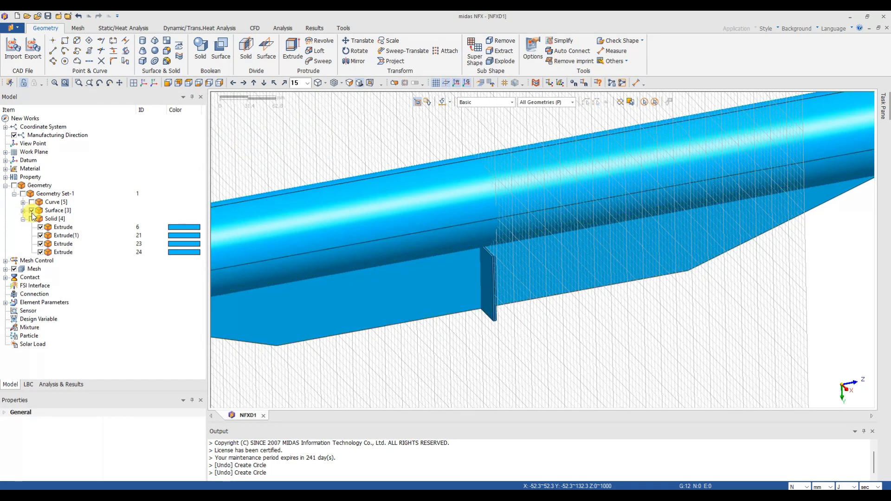
Fuse the middle fin's two thin solids into one, with Merge Faces and Delete Tool enabled.
{"action": "scroll", "coordinate": [438, 298], "scroll_direction": "up", "scroll_amount": 3}
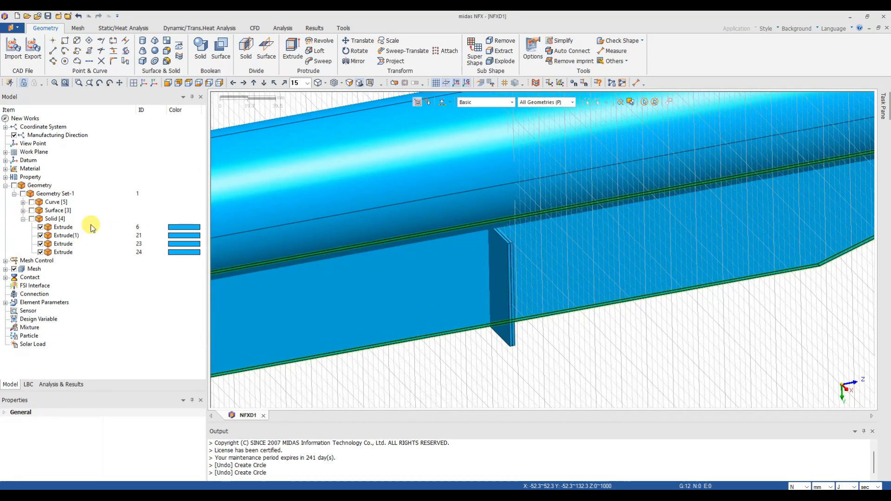
{"action": "left_click", "coordinate": [31, 202]}
{"action": "scroll", "coordinate": [533, 271], "scroll_direction": "up", "scroll_amount": 5}
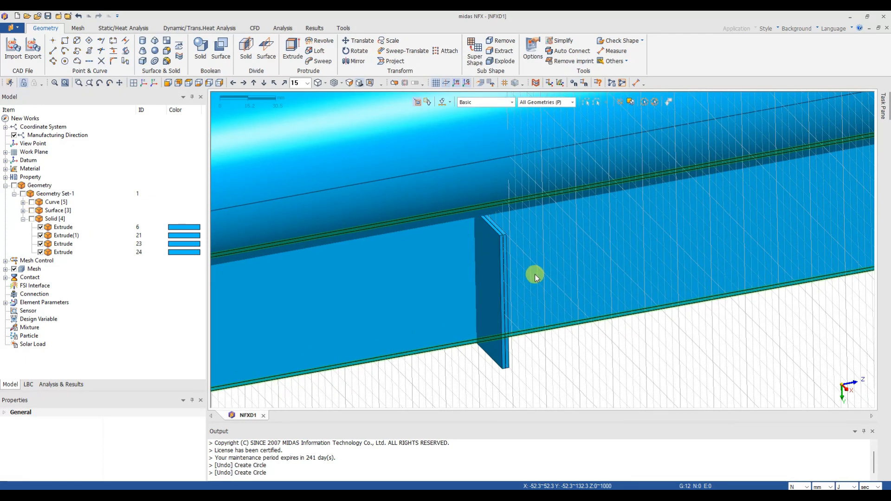
{"action": "left_click", "coordinate": [200, 49]}
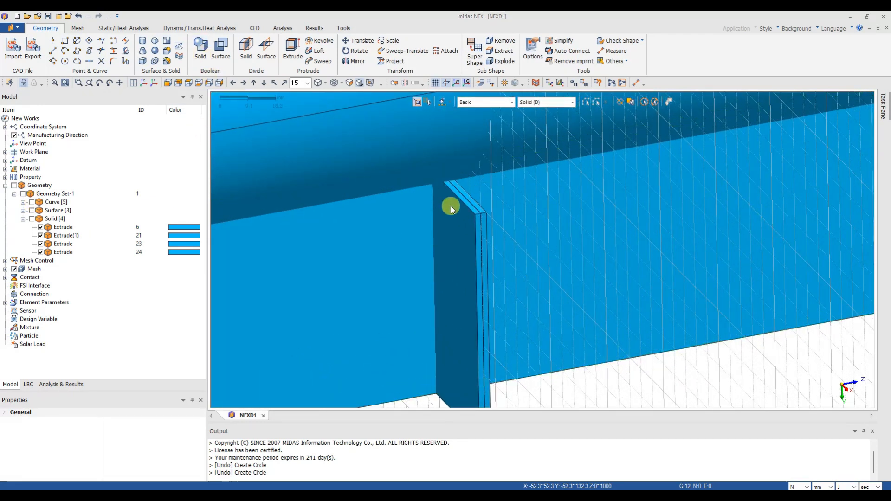
{"action": "left_click", "coordinate": [483, 218]}
{"action": "left_click", "coordinate": [482, 216]}
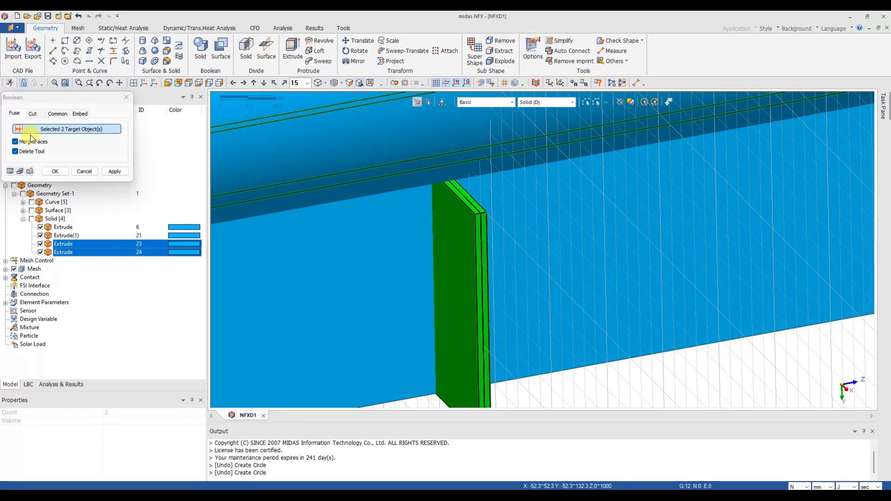
{"action": "left_click", "coordinate": [52, 172]}
{"action": "scroll", "coordinate": [365, 186], "scroll_direction": "down", "scroll_amount": 8}
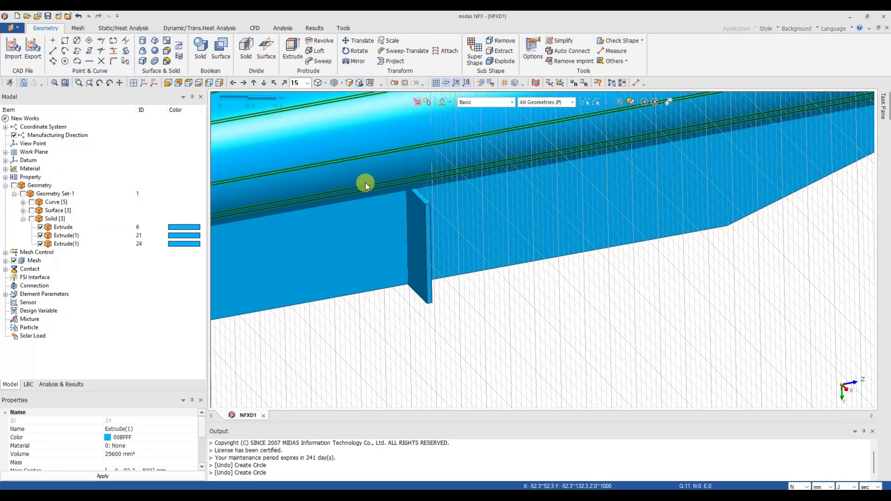
Check the fin positions in the hand sketch and select the fused middle fin as the target of a translation.
{"action": "scroll", "coordinate": [385, 176], "scroll_direction": "down", "scroll_amount": 3}
{"action": "mouse_move", "coordinate": [452, 199]}
{"action": "middle_mouse_down"}
{"action": "mouse_move", "coordinate": [451, 249]}
{"action": "mouse_move", "coordinate": [510, 242]}
{"action": "mouse_move", "coordinate": [427, 180]}
{"action": "mouse_move", "coordinate": [497, 197]}
{"action": "mouse_move", "coordinate": [537, 234]}
{"action": "mouse_move", "coordinate": [531, 241]}
{"action": "mouse_move", "coordinate": [570, 258]}
{"action": "middle_mouse_up"}
{"action": "key", "text": "alt+Tab"}
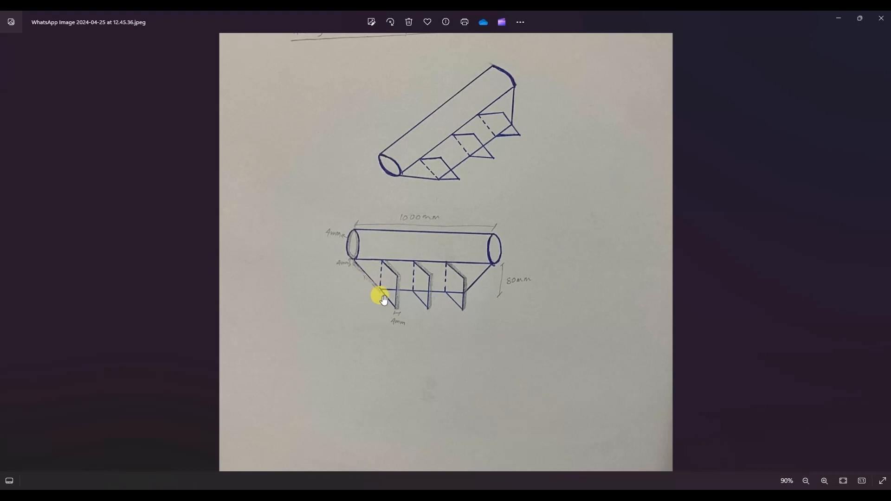
{"action": "key", "text": "alt+Tab"}
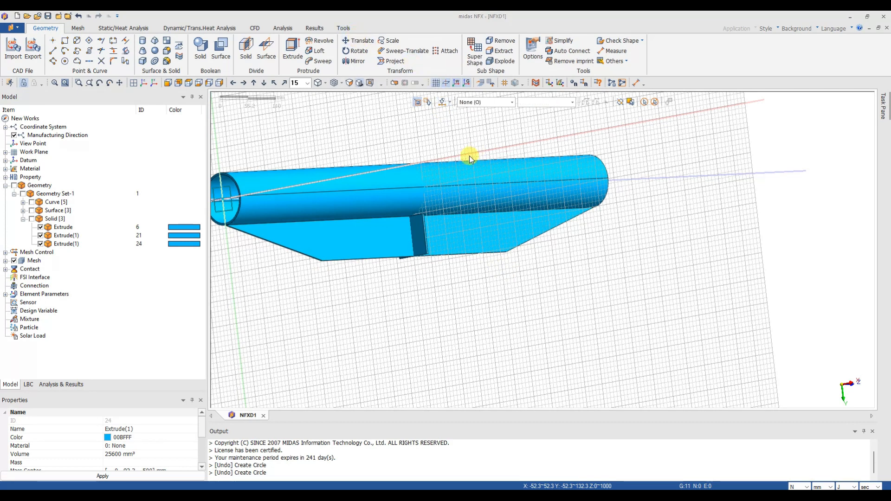
{"action": "left_click_drag", "start_coordinate": [68, 102], "coordinate": [215, 123]}
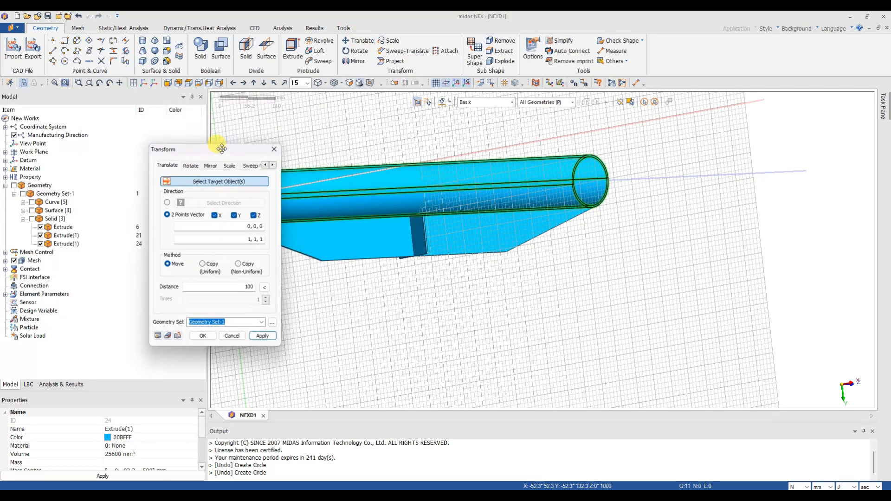
{"action": "left_click", "coordinate": [220, 83]}
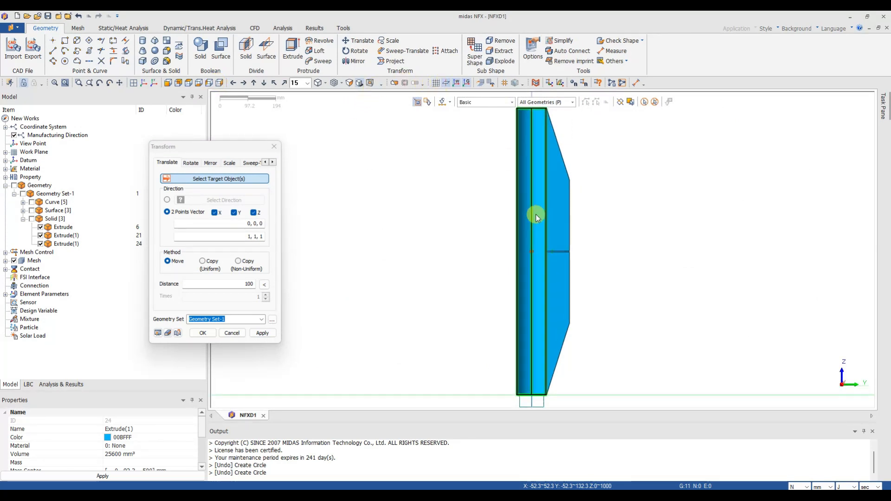
{"action": "scroll", "coordinate": [533, 211], "scroll_direction": "up", "scroll_amount": 5}
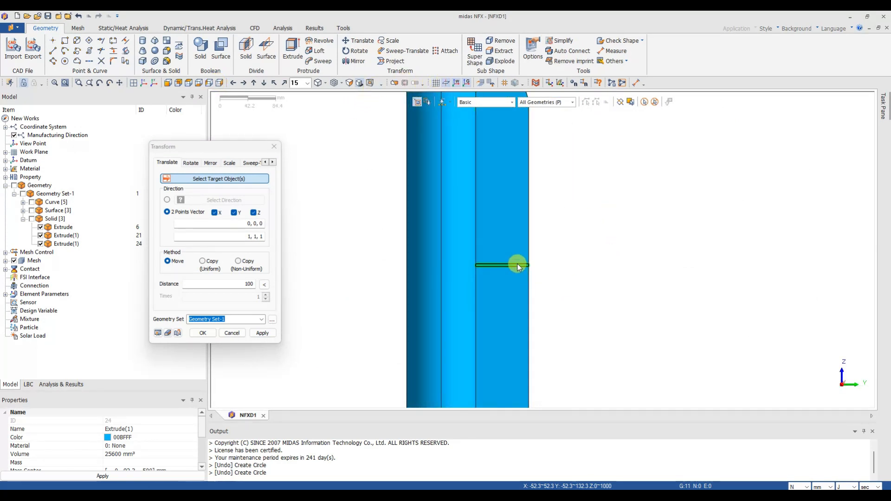
{"action": "left_click", "coordinate": [516, 265]}
{"action": "scroll", "coordinate": [591, 230], "scroll_direction": "up", "scroll_amount": 2}
{"action": "scroll", "coordinate": [603, 218], "scroll_direction": "down", "scroll_amount": 3}
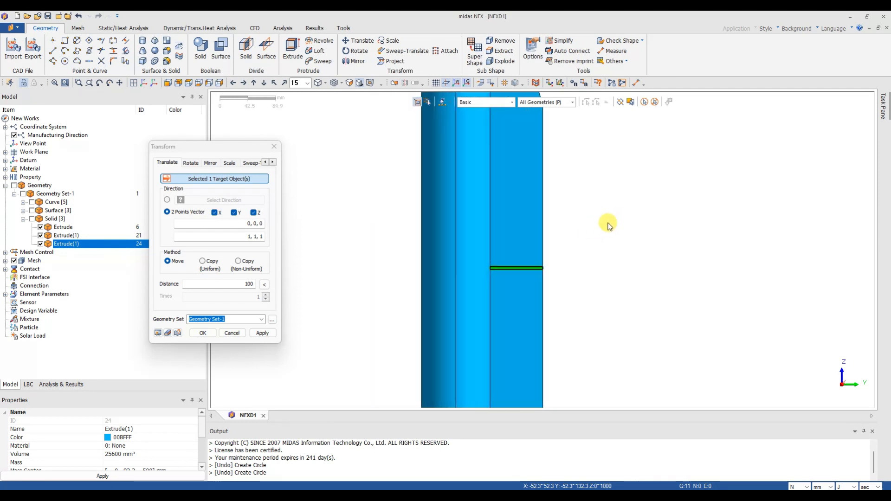
Define a Z-only two-point vector from the middle fin's upper edge at Z 502 to the web plate's upper corner at Z 750.
{"action": "left_click", "coordinate": [236, 213]}
{"action": "left_click", "coordinate": [214, 213]}
{"action": "left_click", "coordinate": [225, 223]}
{"action": "scroll", "coordinate": [501, 274], "scroll_direction": "up", "scroll_amount": 5}
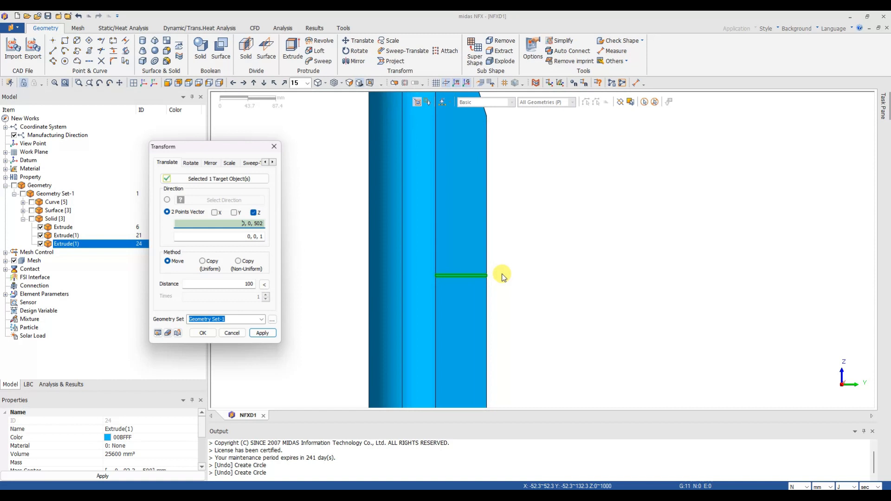
{"action": "scroll", "coordinate": [500, 268], "scroll_direction": "up", "scroll_amount": 3}
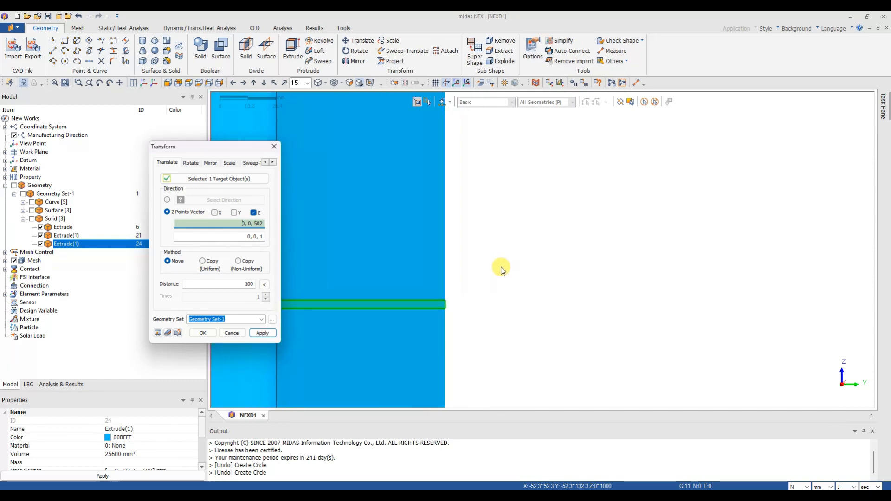
{"action": "left_click", "coordinate": [449, 301]}
{"action": "scroll", "coordinate": [513, 270], "scroll_direction": "down", "scroll_amount": 3}
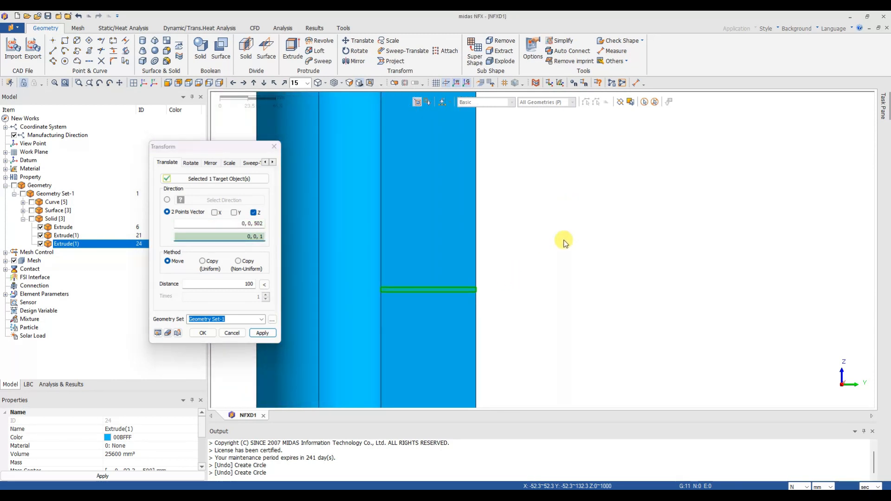
{"action": "left_click", "coordinate": [485, 143]}
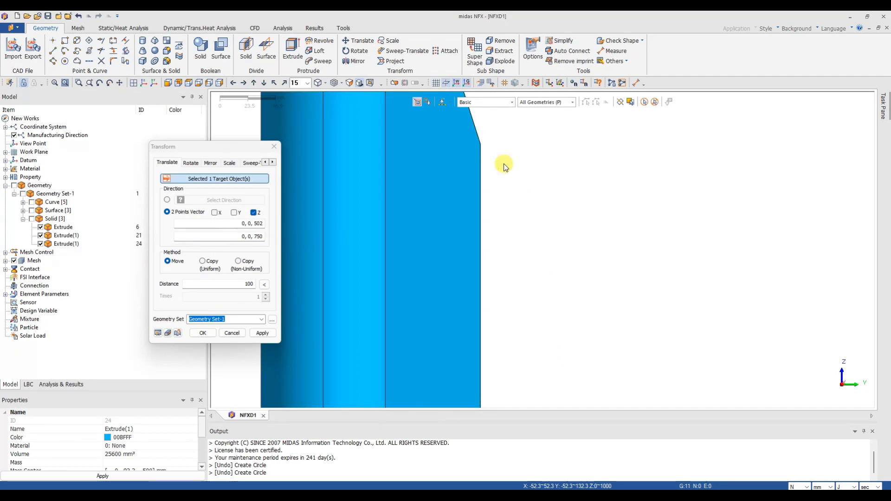
{"action": "scroll", "coordinate": [503, 166], "scroll_direction": "down", "scroll_amount": 2}
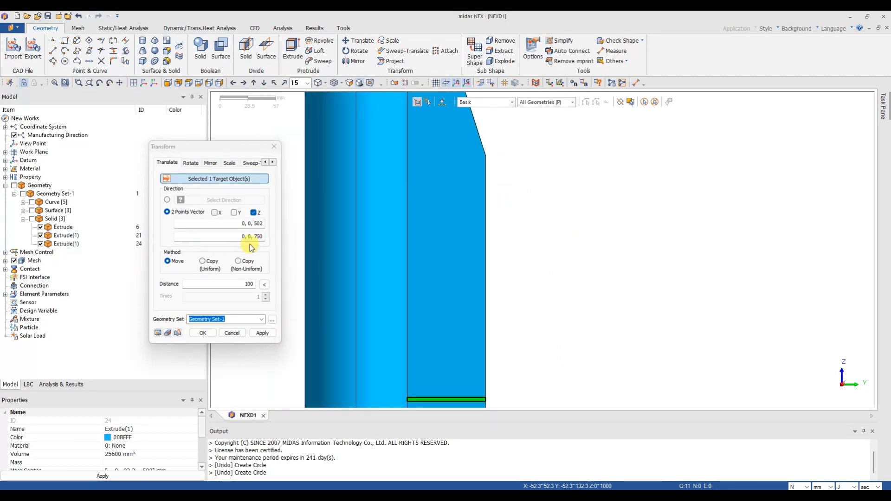
Create one uniform copy of the middle fin along the vector, using its 248 mm distance and previewing it first.
{"action": "left_click", "coordinate": [205, 262]}
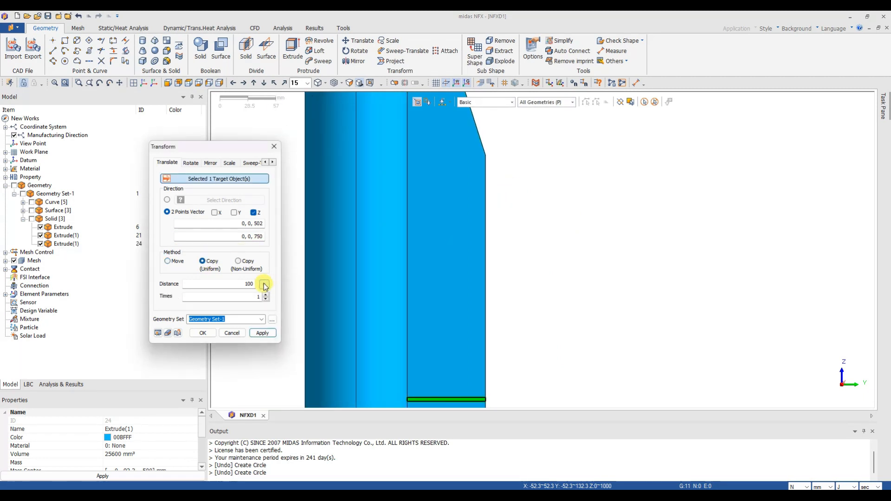
{"action": "scroll", "coordinate": [650, 252], "scroll_direction": "down", "scroll_amount": 3}
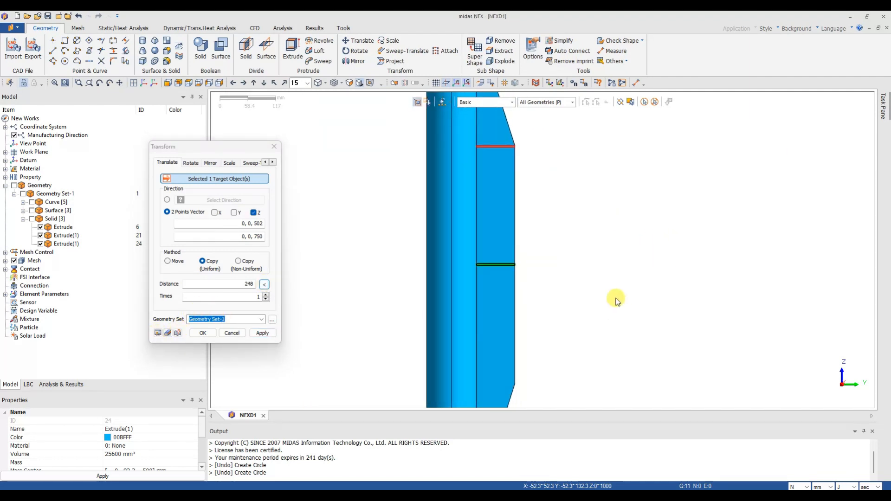
{"action": "scroll", "coordinate": [616, 301], "scroll_direction": "down", "scroll_amount": 1}
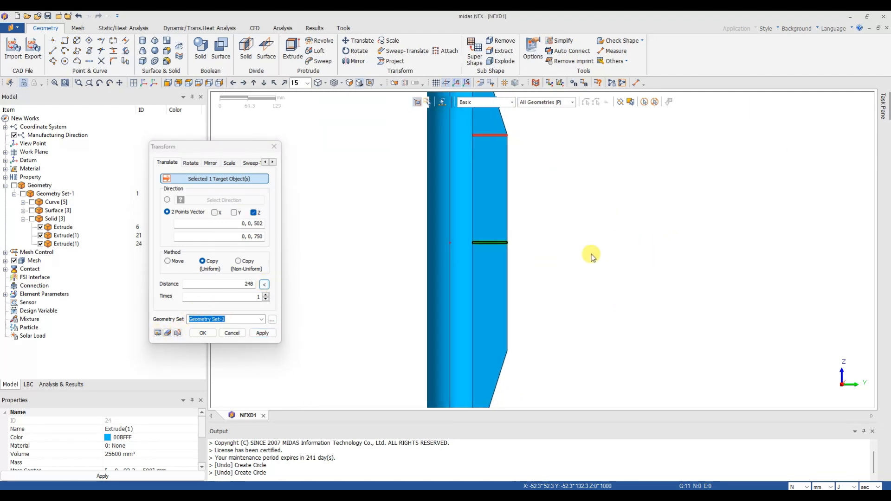
{"action": "left_click", "coordinate": [263, 333]}
{"action": "scroll", "coordinate": [617, 239], "scroll_direction": "up", "scroll_amount": 1}
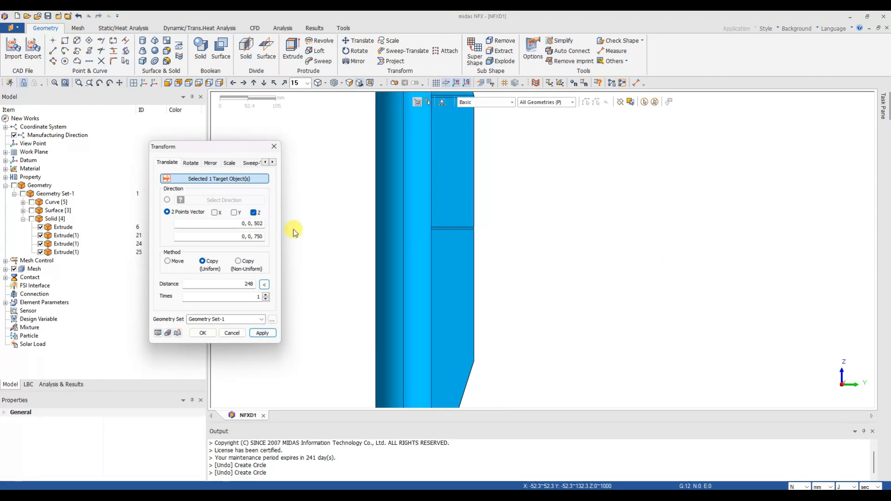
Copy the middle fin once more by 248 mm, from its lower edge at Z 498 to the web plate's lower corner at Z 250.
{"action": "left_click", "coordinate": [264, 224]}
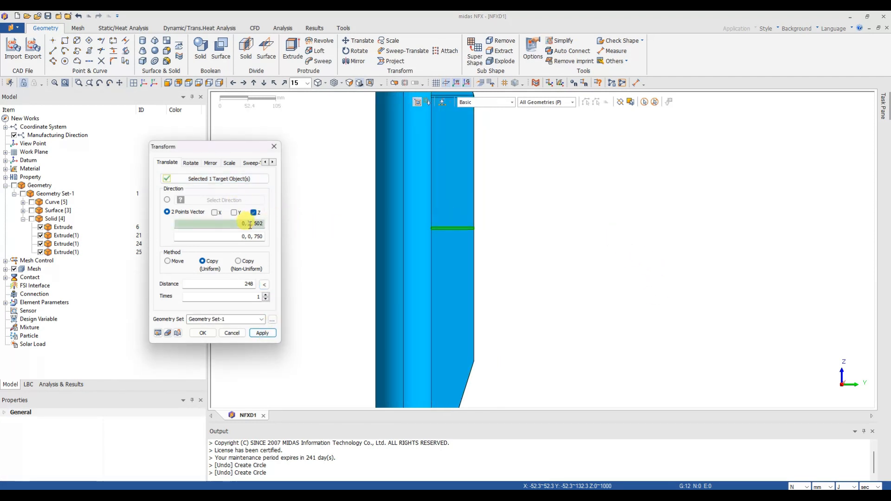
{"action": "left_click", "coordinate": [473, 229]}
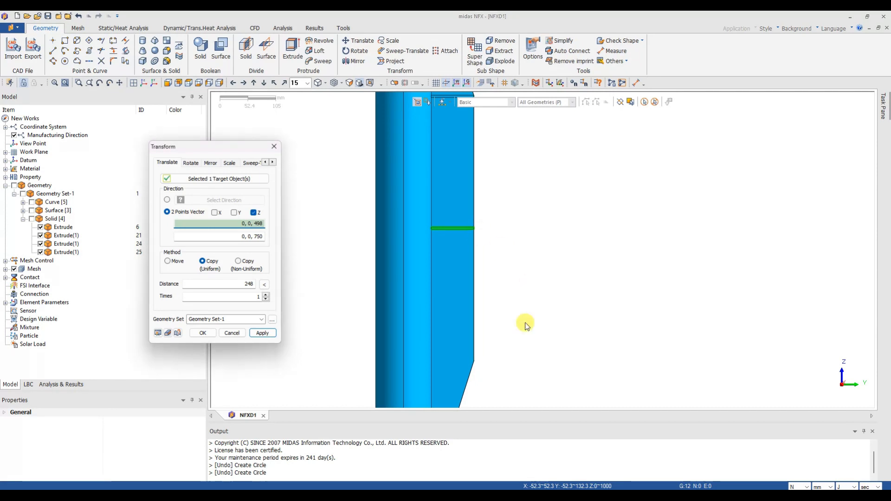
{"action": "left_click", "coordinate": [474, 358]}
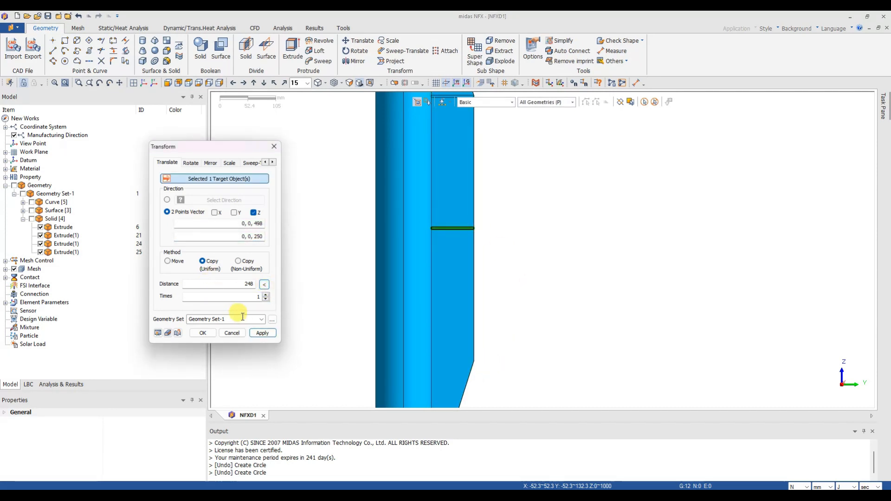
{"action": "left_click", "coordinate": [158, 333]}
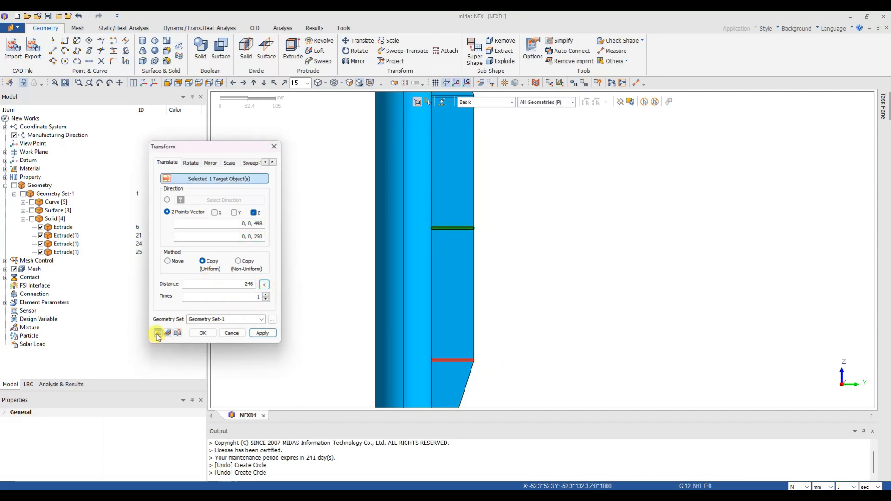
{"action": "left_click", "coordinate": [203, 333]}
{"action": "middle_click_drag", "start_coordinate": [541, 334], "coordinate": [648, 227]}
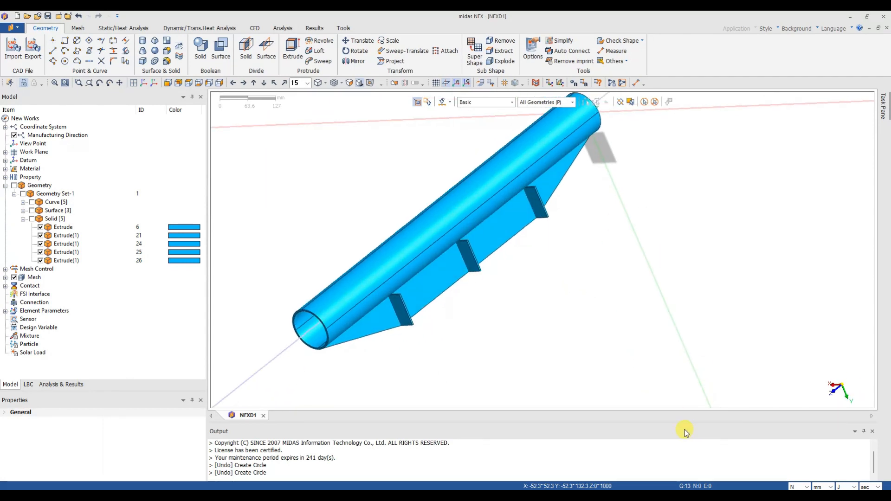
Compare the modelled tube, web plate and three fins with the hand sketch.
{"action": "key", "text": "alt+Tab"}
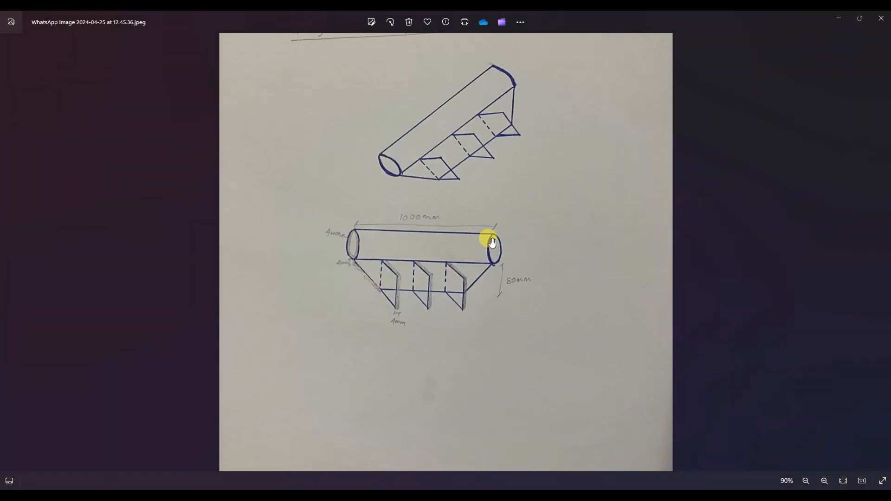
{"action": "key", "text": "alt+Tab"}
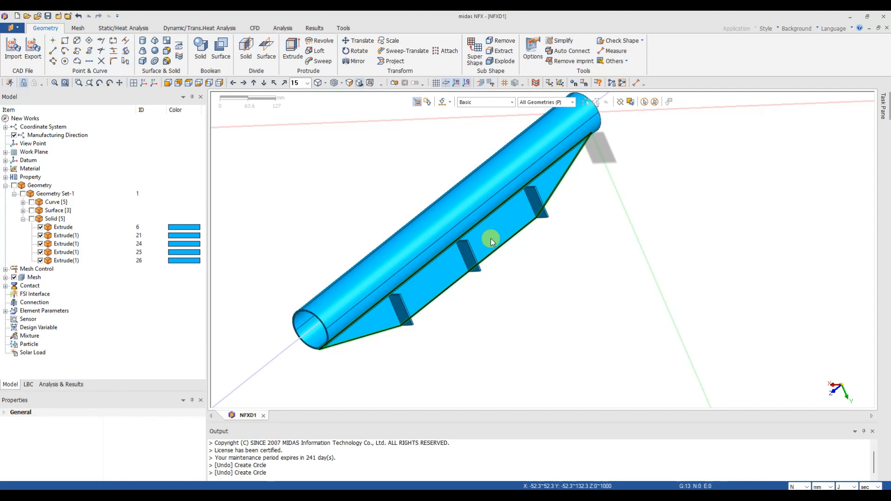
{"action": "middle_click_drag", "start_coordinate": [628, 258], "coordinate": [511, 235]}
{"action": "middle_click_drag", "start_coordinate": [610, 197], "coordinate": [577, 187]}
{"action": "middle_click_drag", "start_coordinate": [656, 265], "coordinate": [573, 278]}
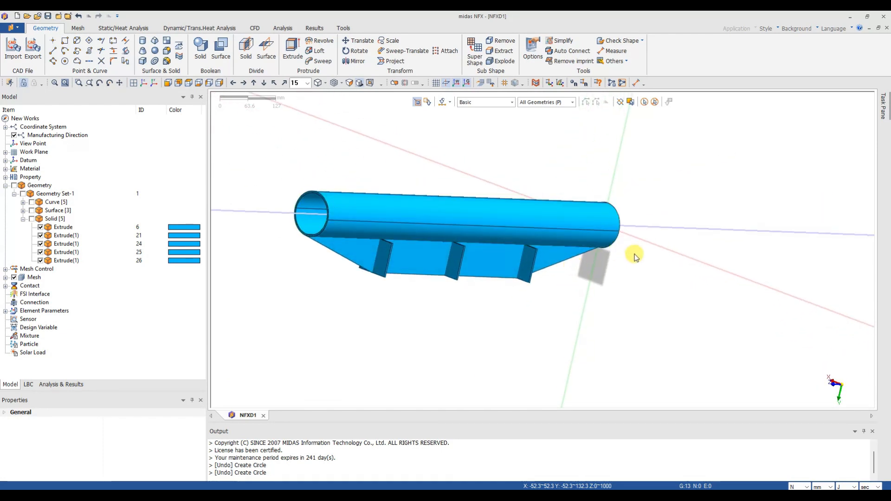
{"action": "middle_click_drag", "start_coordinate": [635, 255], "coordinate": [650, 229]}
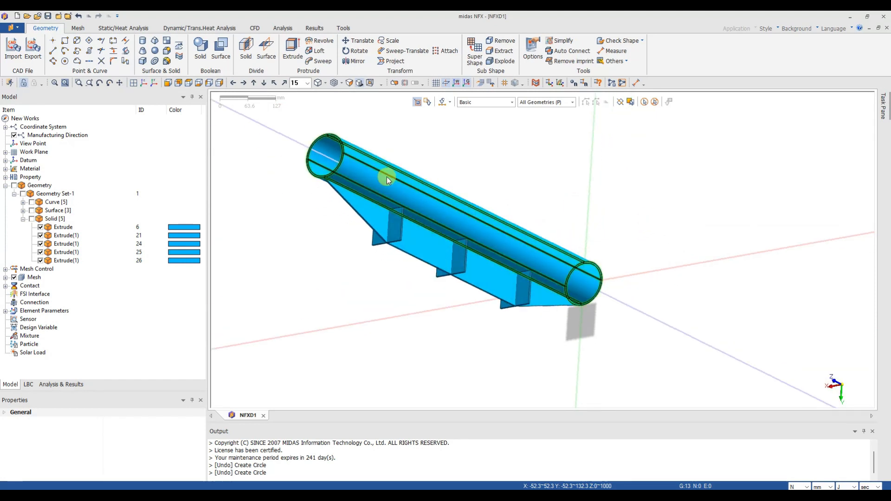
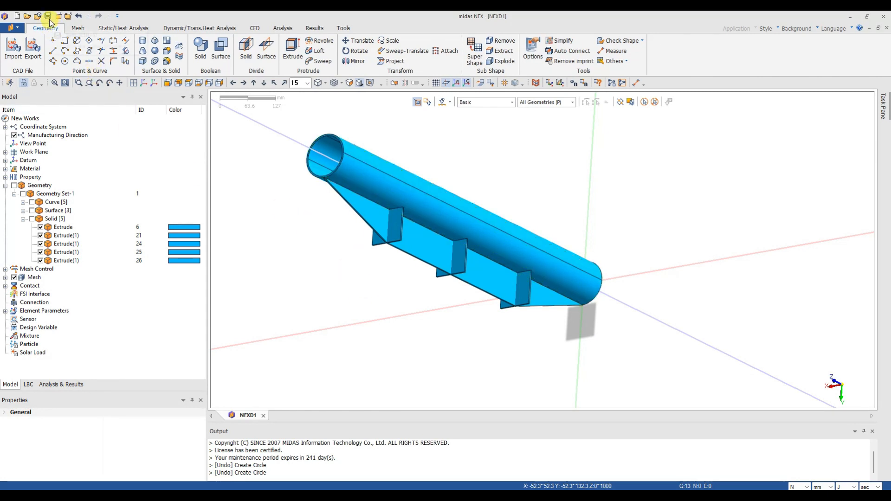
Save the model to the Desktop as NFXD1.nfx.
{"action": "key", "text": "ctrl+s"}
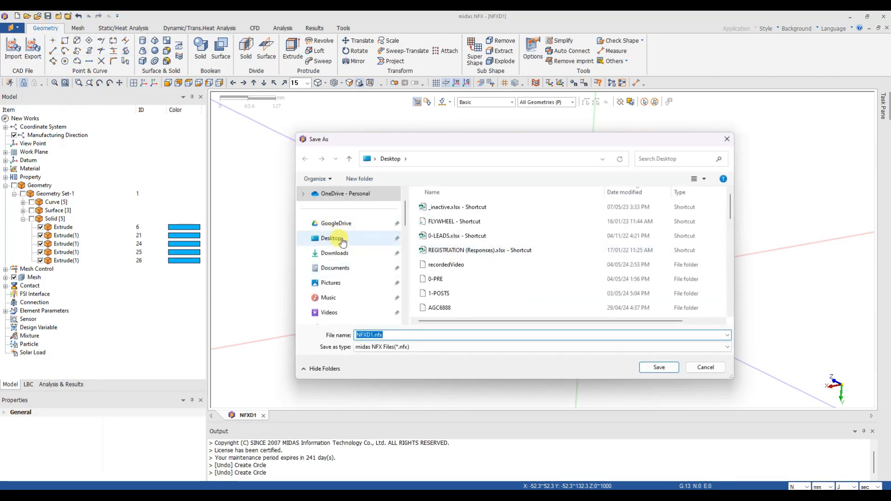
{"action": "left_click", "coordinate": [376, 334]}
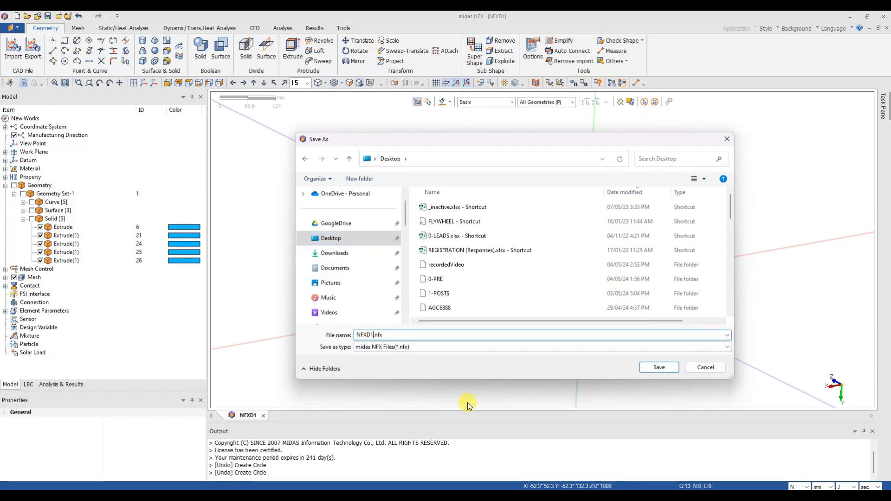
{"action": "left_click", "coordinate": [644, 368]}
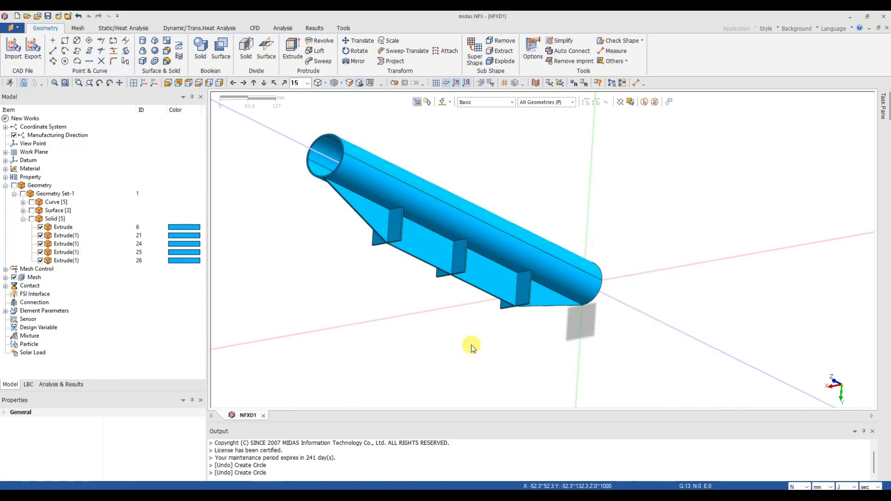
Preview a Boolean fuse of the tube, web plate and three fins, with face merging and tool deletion enabled.
{"action": "middle_click_drag", "start_coordinate": [414, 319], "coordinate": [622, 327]}
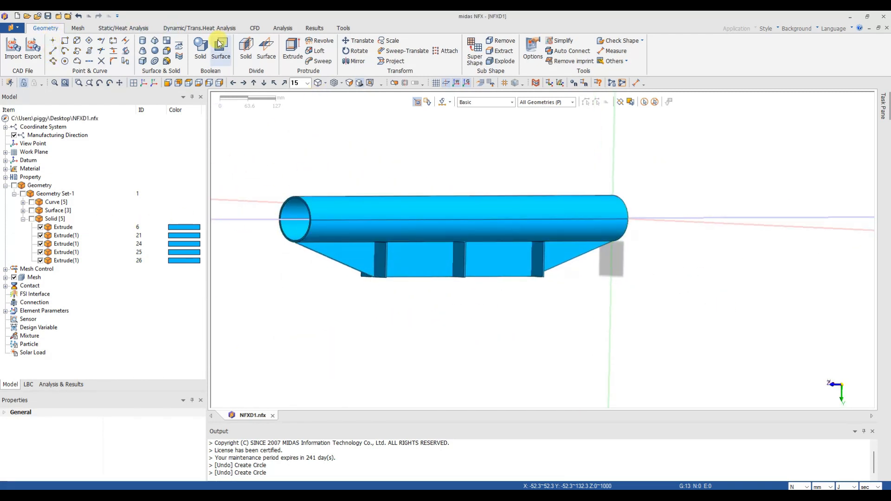
{"action": "left_click", "coordinate": [200, 49]}
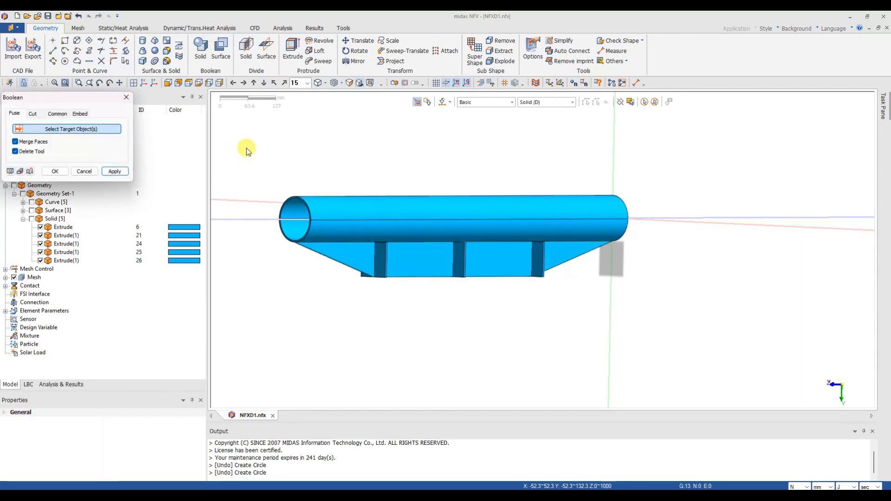
{"action": "left_click_drag", "start_coordinate": [93, 100], "coordinate": [151, 98]}
{"action": "left_click_drag", "start_coordinate": [249, 157], "coordinate": [750, 335]}
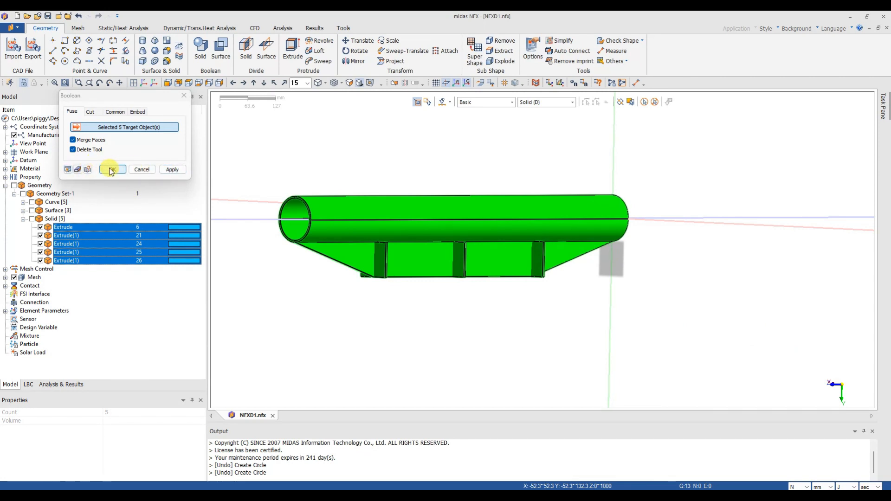
{"action": "left_click", "coordinate": [69, 171]}
{"action": "middle_click_drag", "start_coordinate": [408, 200], "coordinate": [493, 200]}
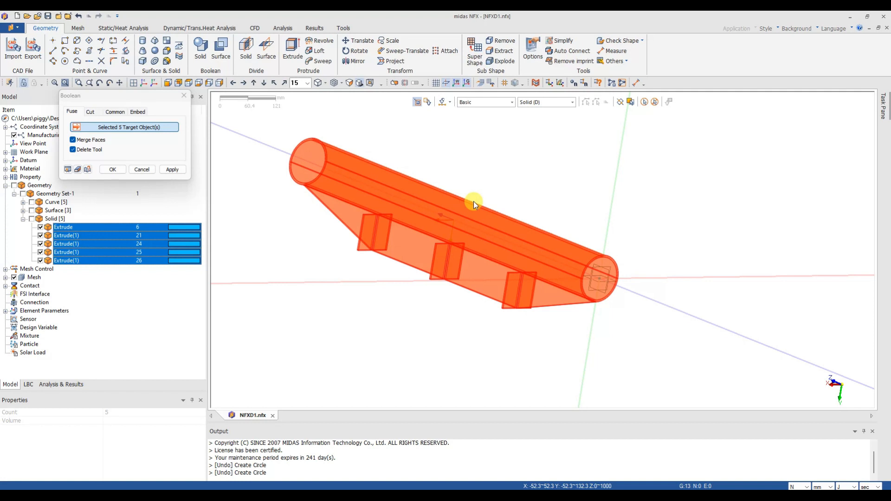
{"action": "left_click", "coordinate": [184, 96]}
Cut the fin nearest the tube's Z 1000 end with the web plate as tool, keeping the web plate.
{"action": "middle_click_drag", "start_coordinate": [354, 294], "coordinate": [507, 224]}
{"action": "scroll", "coordinate": [507, 232], "scroll_direction": "up", "scroll_amount": 5}
{"action": "middle_click_drag", "start_coordinate": [491, 257], "coordinate": [604, 211]}
{"action": "middle_click_drag", "start_coordinate": [260, 249], "coordinate": [442, 201]}
{"action": "scroll", "coordinate": [432, 241], "scroll_direction": "down", "scroll_amount": 2}
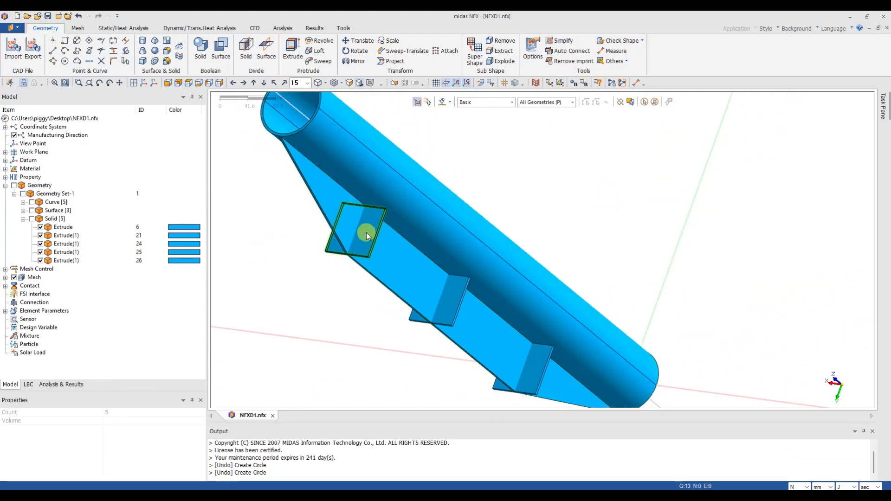
{"action": "left_click", "coordinate": [202, 46]}
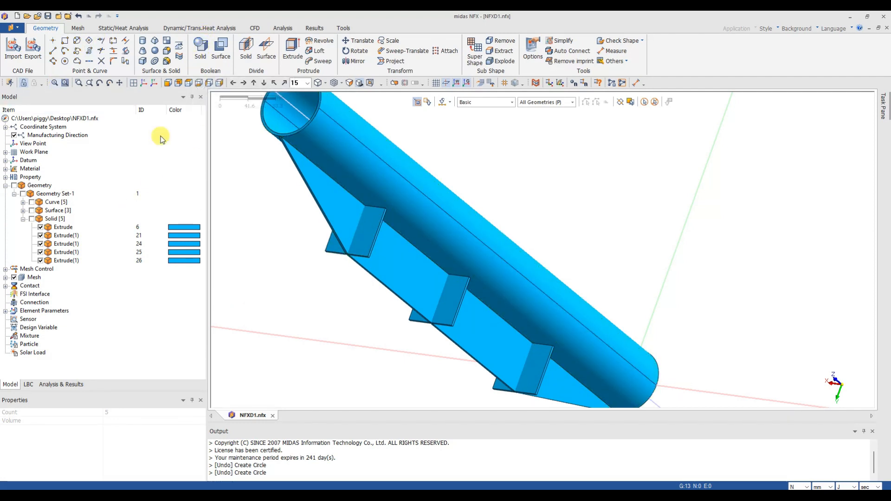
{"action": "left_click_drag", "start_coordinate": [70, 101], "coordinate": [191, 211]}
{"action": "left_click", "coordinate": [154, 236]}
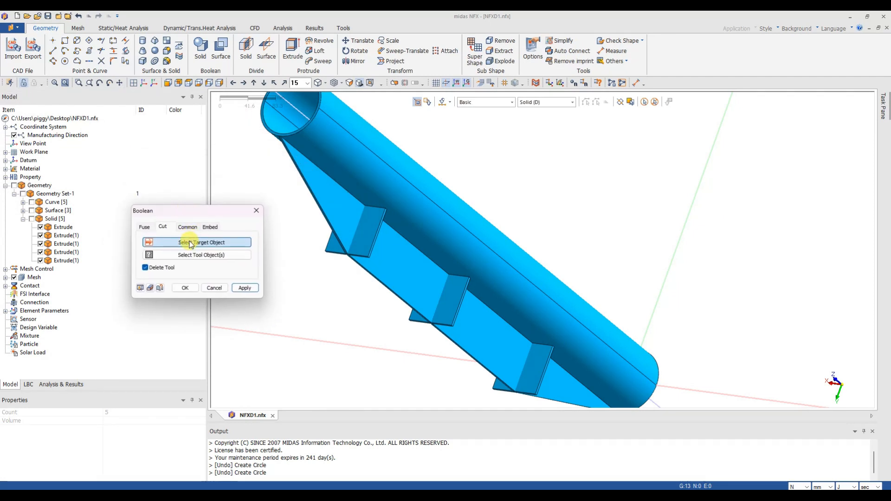
{"action": "left_click", "coordinate": [365, 225]}
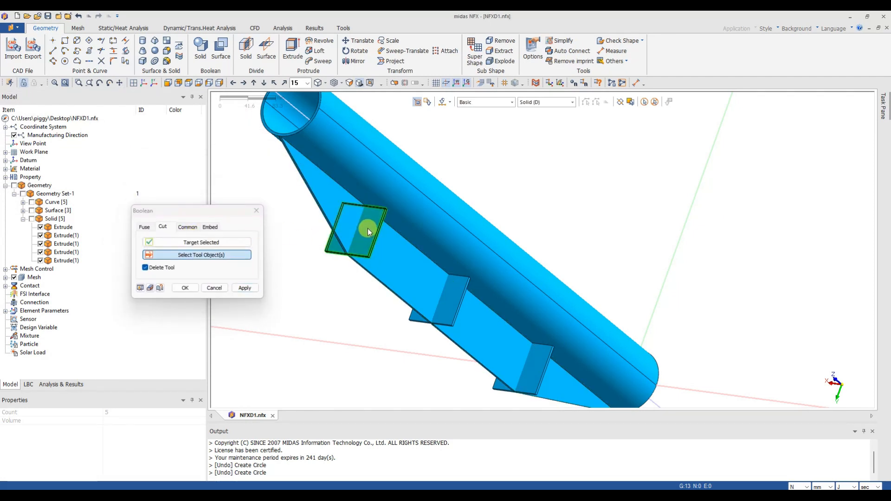
{"action": "left_click", "coordinate": [335, 200]}
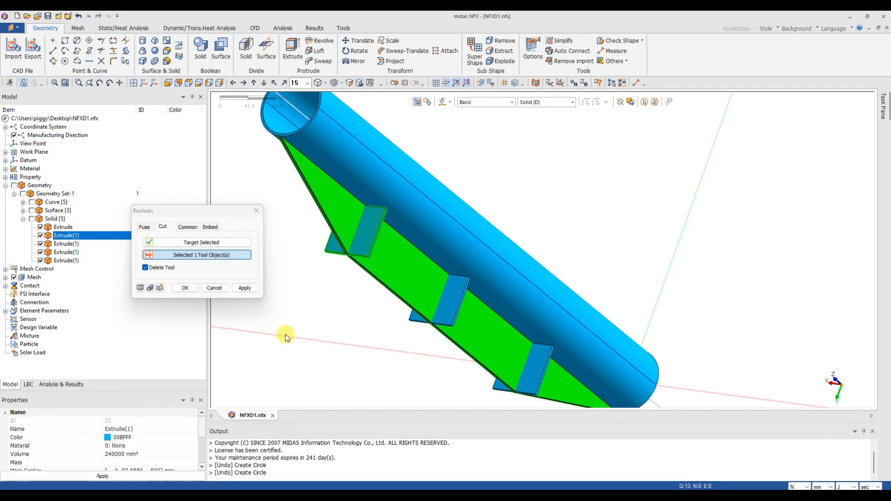
{"action": "left_click", "coordinate": [146, 268]}
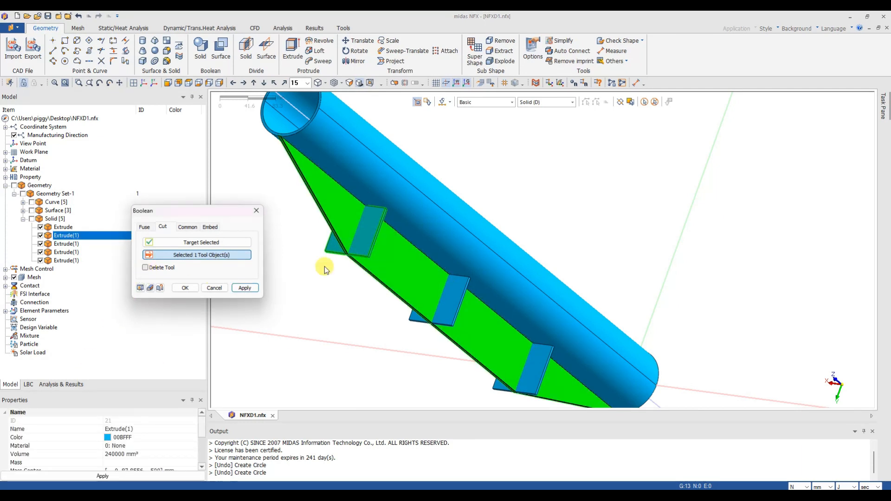
{"action": "left_click", "coordinate": [246, 289]}
{"action": "left_click", "coordinate": [256, 212]}
Highlight both halves of the cut fin to check how it was split, then clear the selection.
{"action": "middle_click_drag", "start_coordinate": [335, 315], "coordinate": [398, 259]}
{"action": "left_click", "coordinate": [436, 193]}
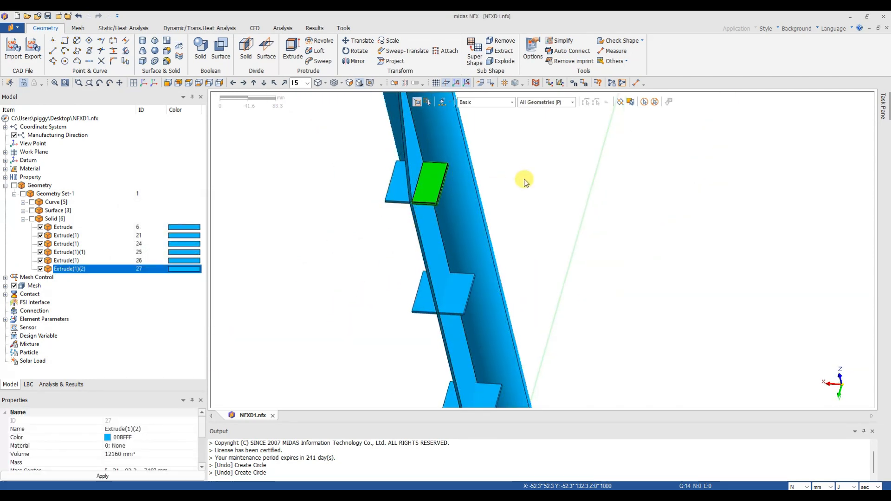
{"action": "middle_click_drag", "start_coordinate": [539, 173], "coordinate": [443, 232]}
{"action": "left_click", "coordinate": [421, 218]}
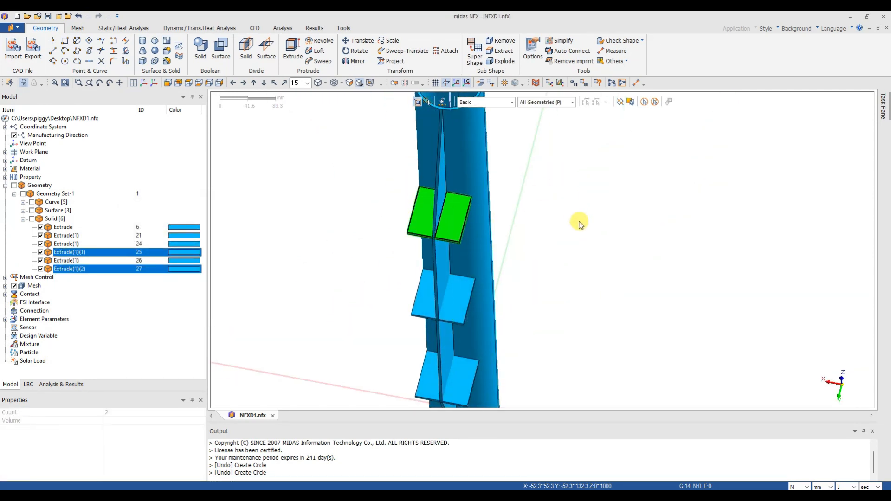
{"action": "middle_click_drag", "start_coordinate": [593, 223], "coordinate": [537, 192]}
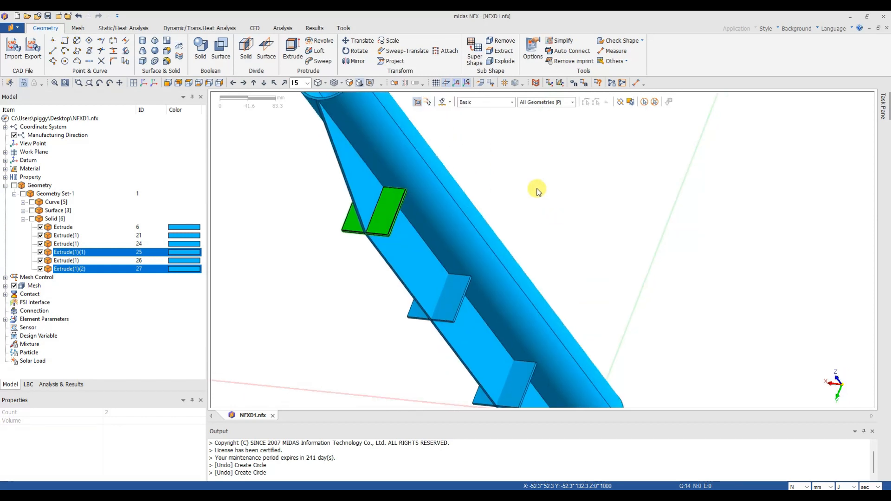
{"action": "left_click", "coordinate": [652, 102]}
Cut the middle fin with the web plate as the tool, without deleting the web plate.
{"action": "left_click", "coordinate": [201, 58]}
{"action": "left_click_drag", "start_coordinate": [52, 93], "coordinate": [231, 135]}
{"action": "left_click", "coordinate": [171, 140]}
{"action": "scroll", "coordinate": [394, 297], "scroll_direction": "up", "scroll_amount": 3}
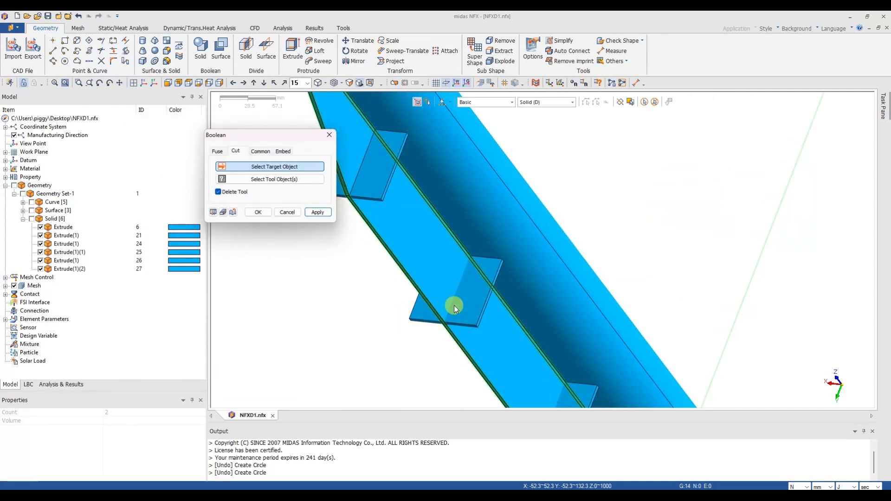
{"action": "left_click", "coordinate": [469, 303]}
{"action": "left_click", "coordinate": [414, 233]}
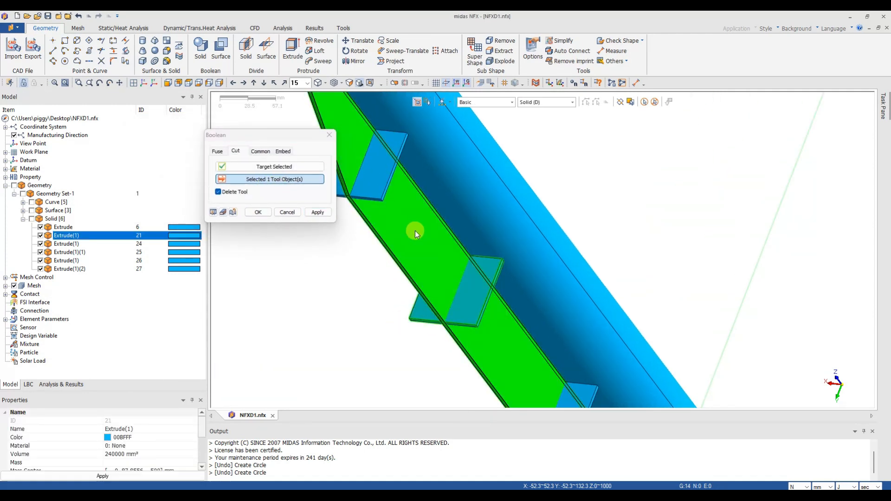
{"action": "left_click", "coordinate": [224, 197]}
{"action": "left_click", "coordinate": [318, 212]}
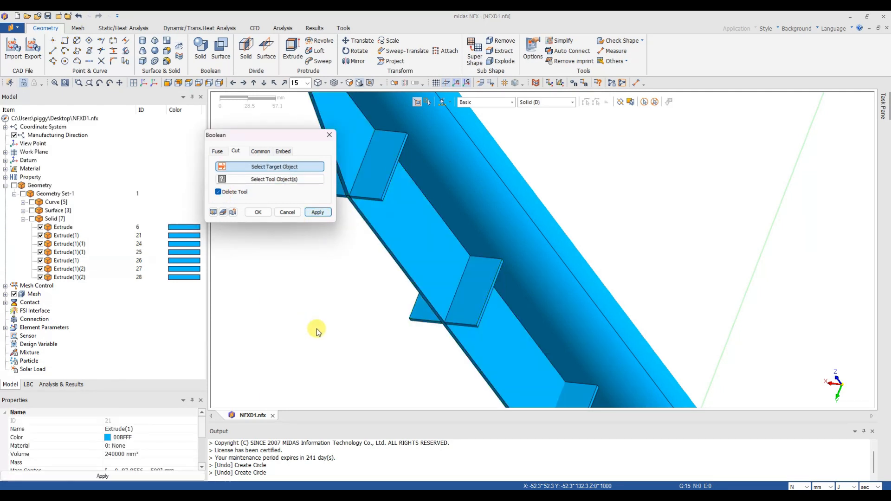
Cut the fin nearest the tube's origin end with the web plate, keeping the web plate as tool.
{"action": "middle_click_drag", "start_coordinate": [423, 354], "coordinate": [415, 220]}
{"action": "scroll", "coordinate": [452, 351], "scroll_direction": "up", "scroll_amount": 1}
{"action": "scroll", "coordinate": [452, 351], "scroll_direction": "up", "scroll_amount": 5}
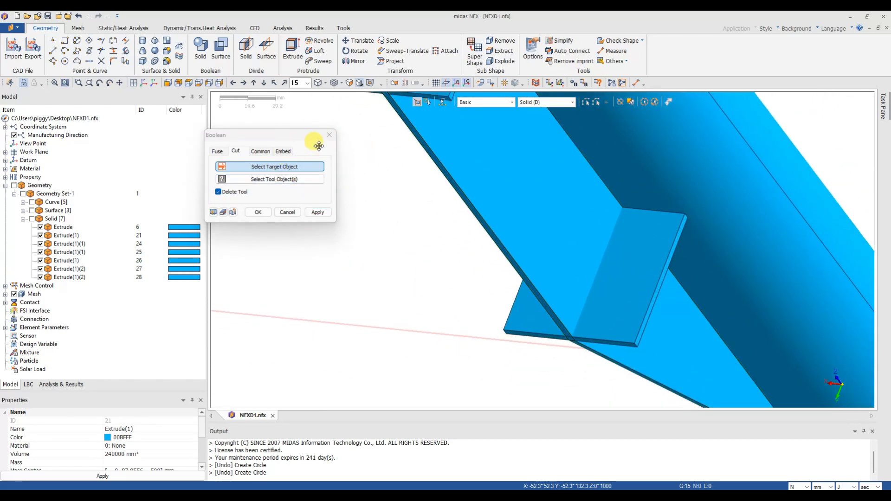
{"action": "left_click", "coordinate": [643, 257]}
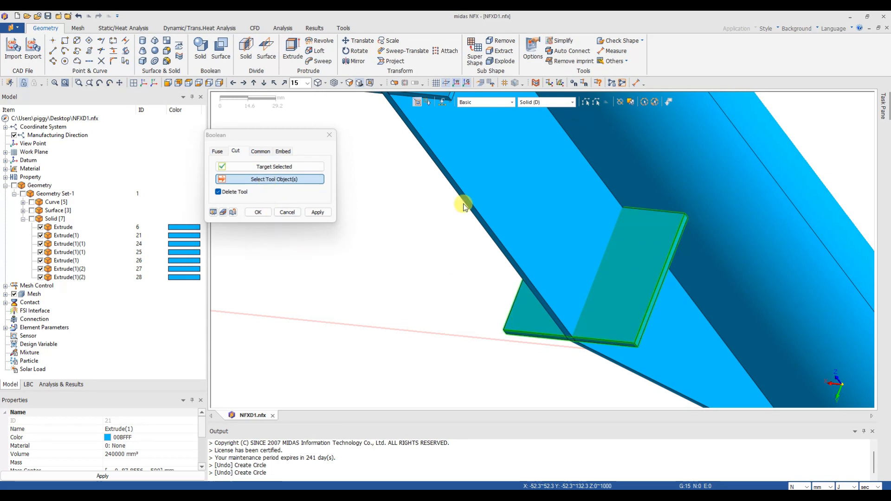
{"action": "left_click", "coordinate": [503, 205]}
{"action": "left_click", "coordinate": [216, 201]}
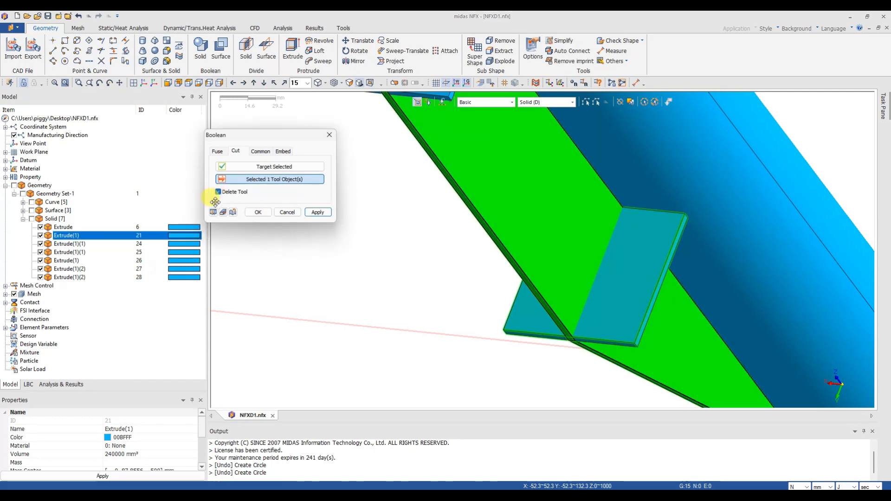
{"action": "left_click", "coordinate": [258, 212]}
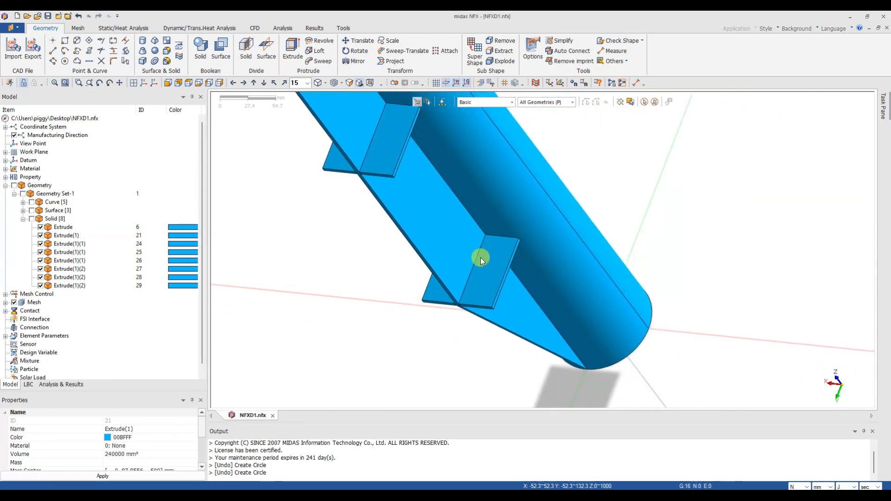
Highlight the fin halves, web plate and tube one by one to check the separate solids, then clear the selection.
{"action": "left_click", "coordinate": [485, 276]}
{"action": "left_click", "coordinate": [442, 297]}
{"action": "scroll", "coordinate": [490, 200], "scroll_direction": "down", "scroll_amount": 3}
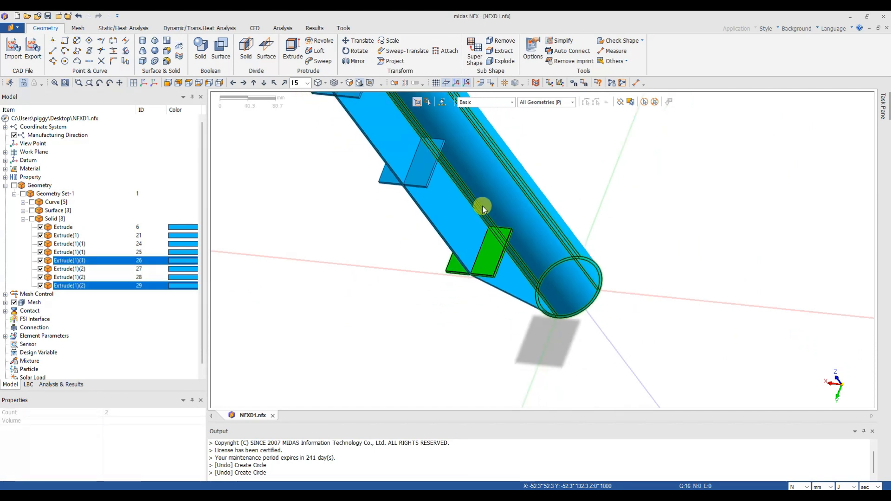
{"action": "left_click", "coordinate": [453, 238]}
{"action": "left_click", "coordinate": [412, 259]}
{"action": "left_click", "coordinate": [375, 164]}
{"action": "left_click", "coordinate": [350, 171]}
{"action": "left_click", "coordinate": [459, 181]}
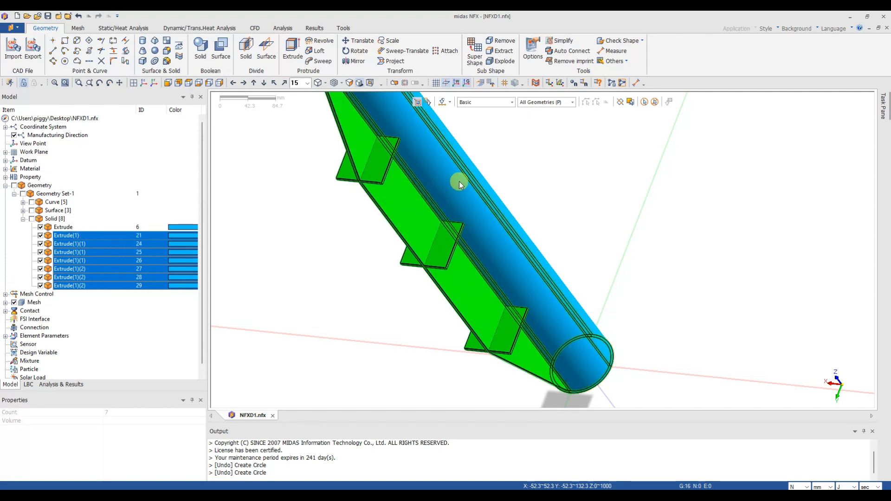
{"action": "left_click", "coordinate": [518, 202]}
{"action": "scroll", "coordinate": [518, 201], "scroll_direction": "down", "scroll_amount": 5}
{"action": "middle_click_drag", "start_coordinate": [539, 224], "coordinate": [473, 171]}
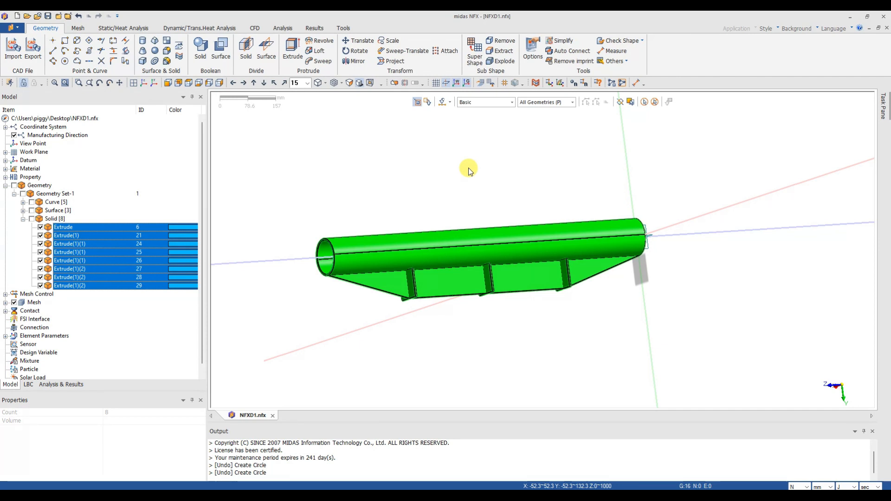
{"action": "left_click", "coordinate": [653, 101]}
{"action": "left_click", "coordinate": [200, 50]}
{"action": "left_click_drag", "start_coordinate": [278, 203], "coordinate": [877, 334]}
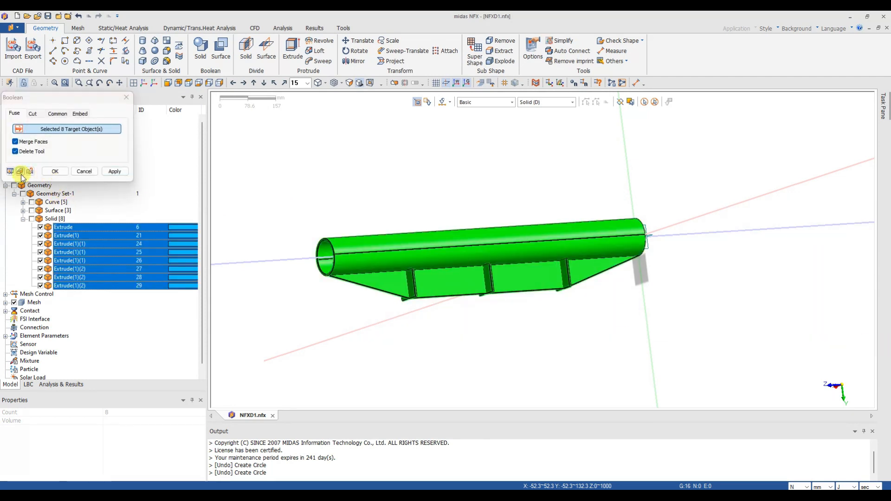
{"action": "left_click_drag", "start_coordinate": [55, 97], "coordinate": [204, 91]}
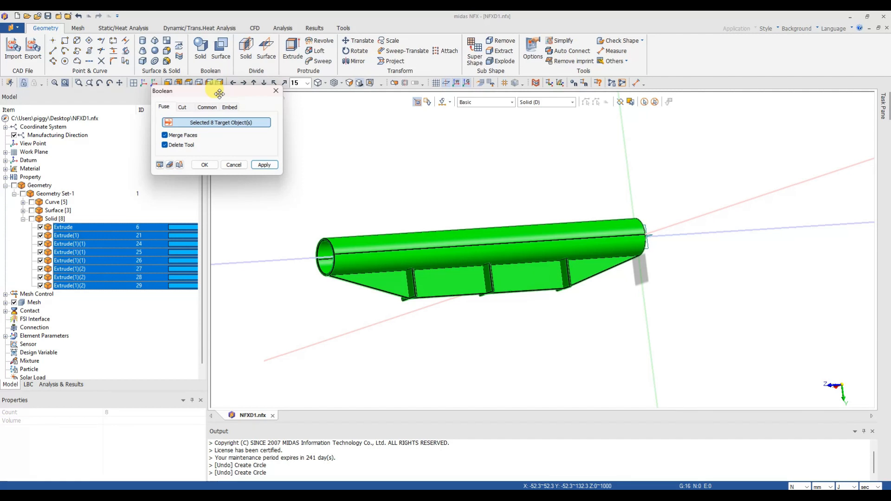
{"action": "left_click_drag", "start_coordinate": [219, 94], "coordinate": [293, 91]}
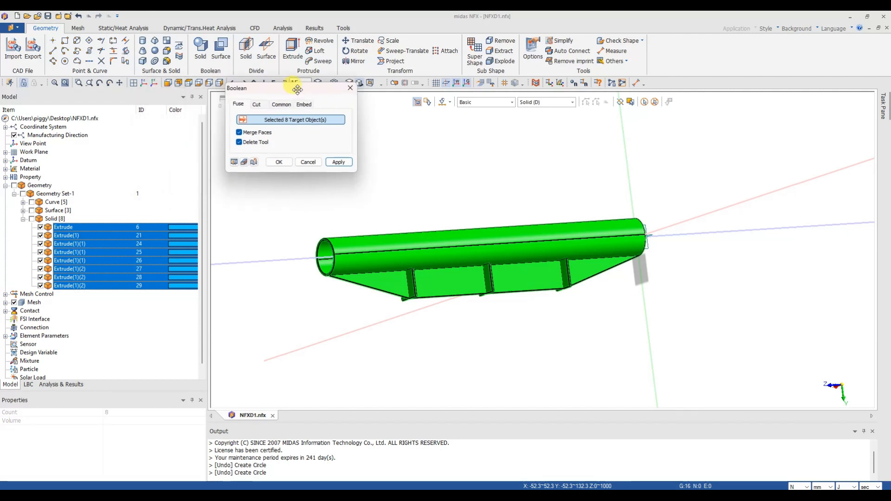
{"action": "left_click", "coordinate": [348, 90]}
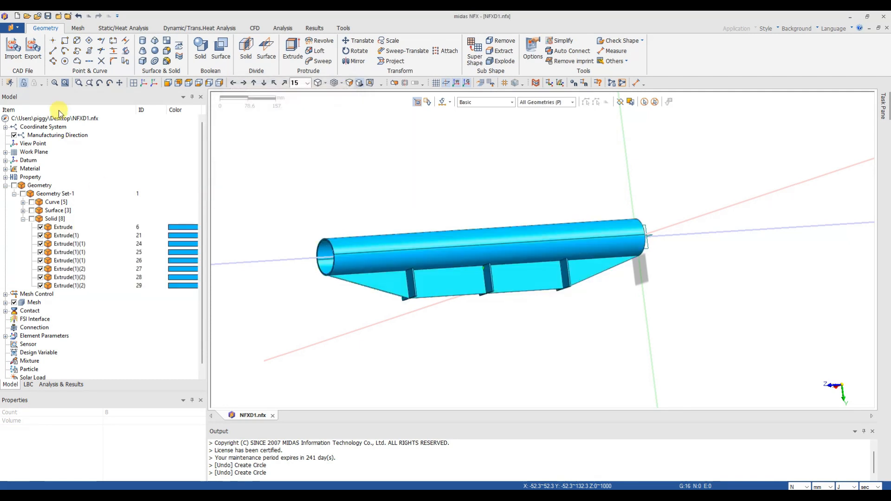
{"action": "left_click", "coordinate": [116, 28]}
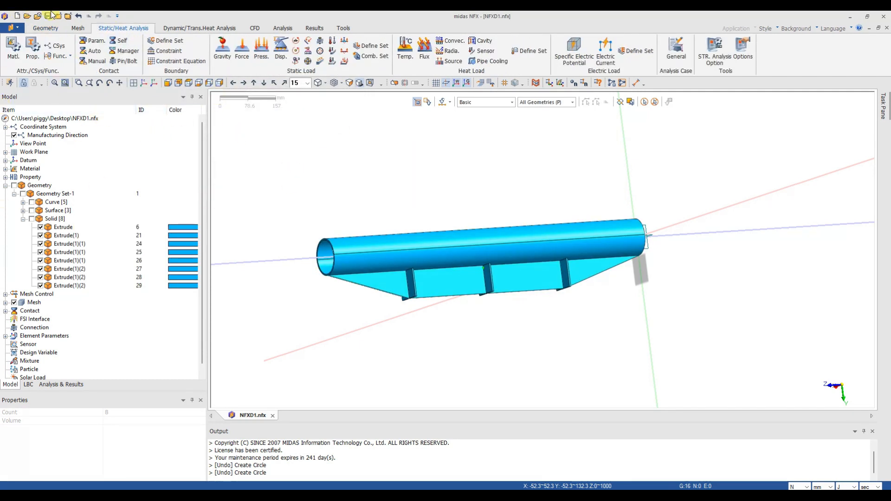
{"action": "left_click", "coordinate": [78, 29]}
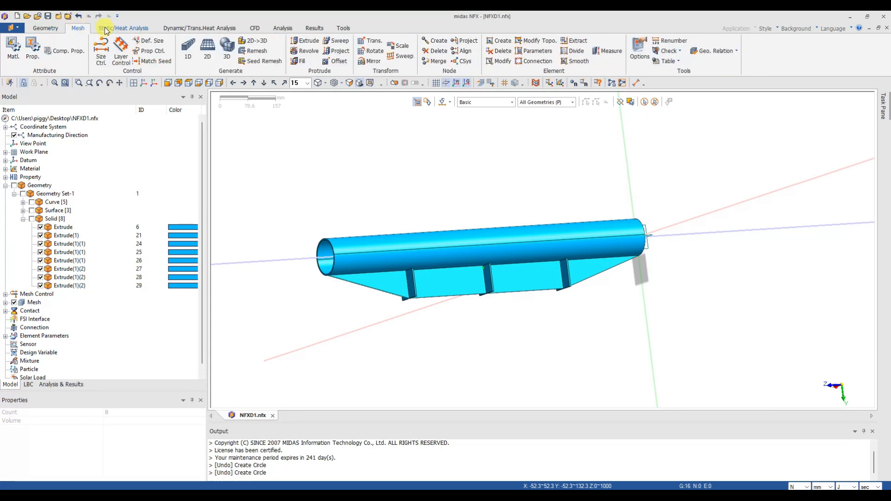
{"action": "left_click", "coordinate": [132, 32]}
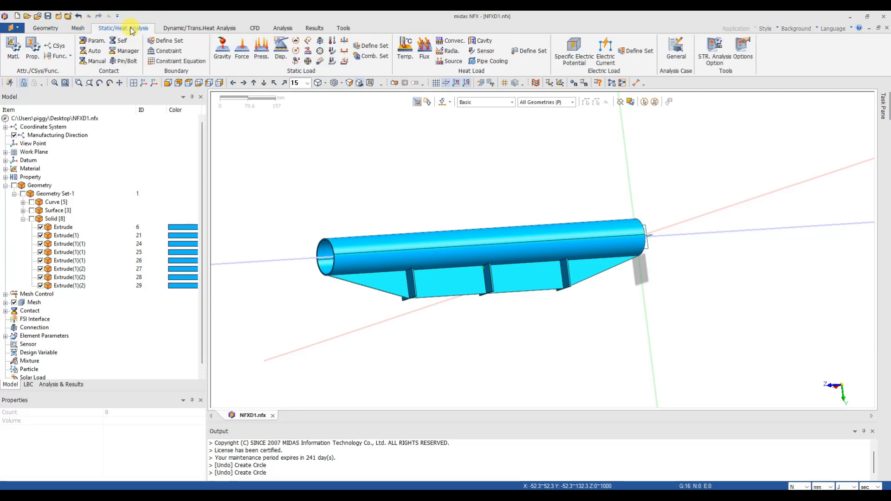
{"action": "left_click", "coordinate": [181, 28]}
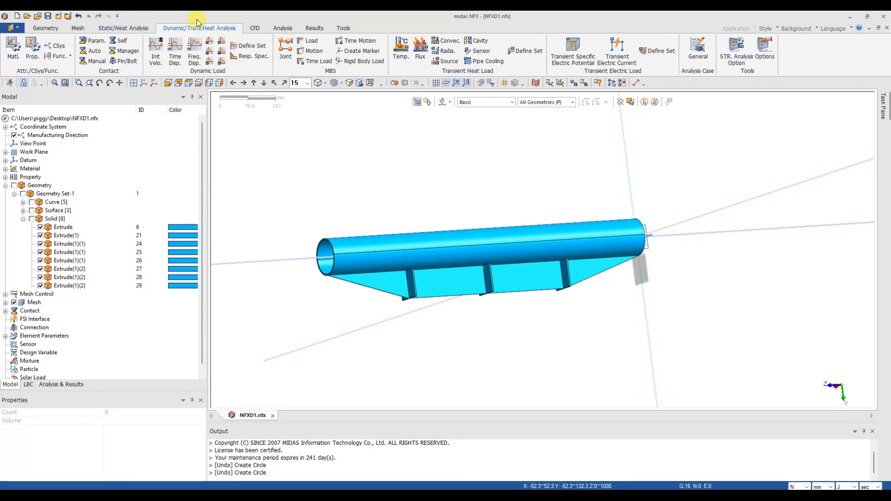
{"action": "left_click", "coordinate": [123, 28]}
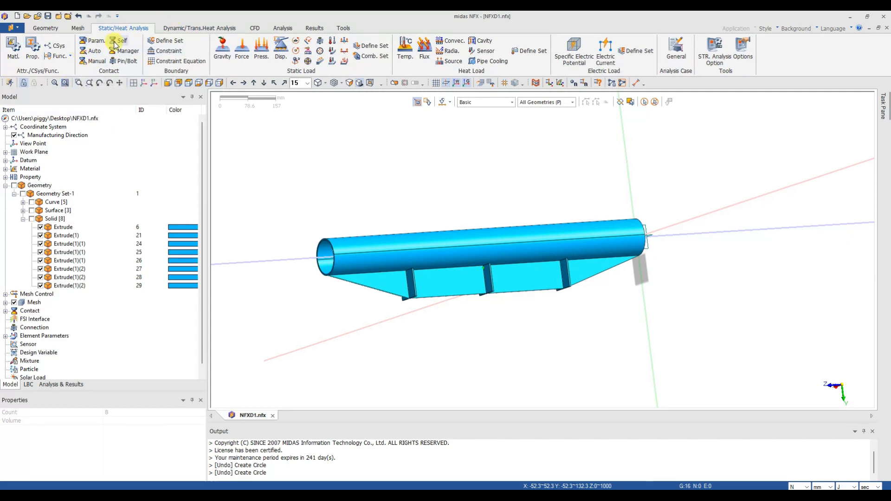
{"action": "left_click", "coordinate": [176, 30]}
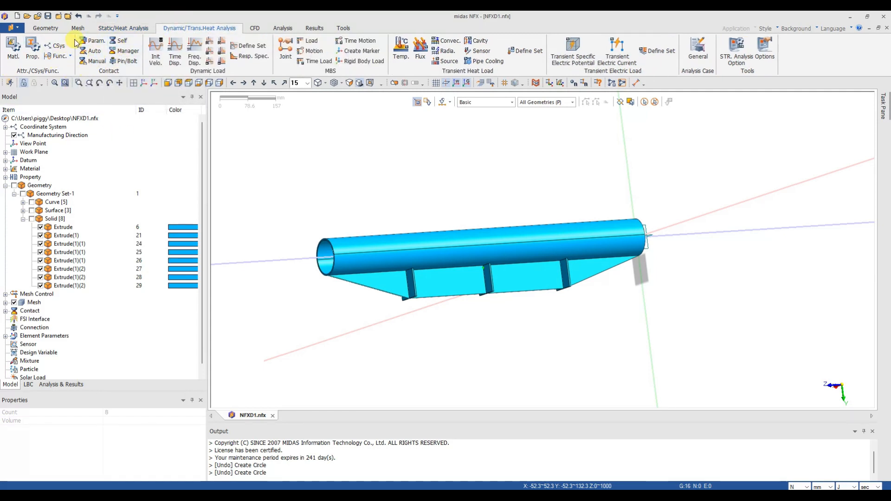
Open the contact pair definition for automatic contacts and expand the model's contact parameters for reference.
{"action": "left_click", "coordinate": [123, 29]}
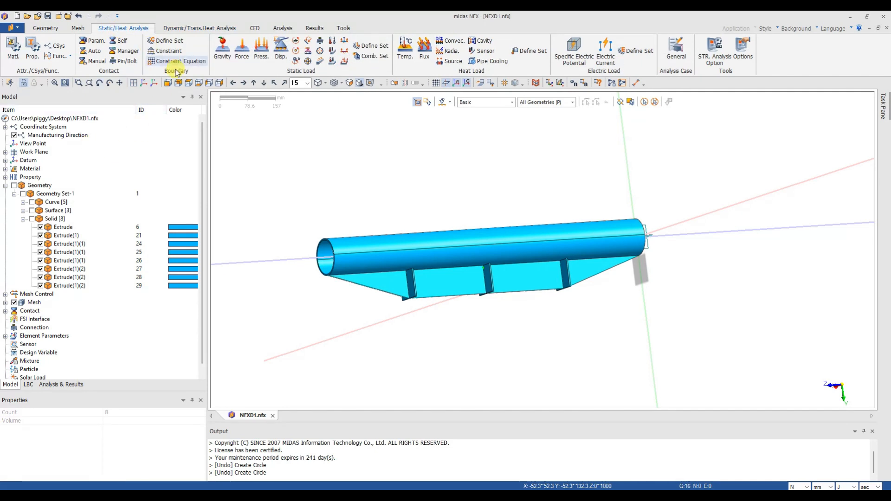
{"action": "left_click", "coordinate": [97, 61]}
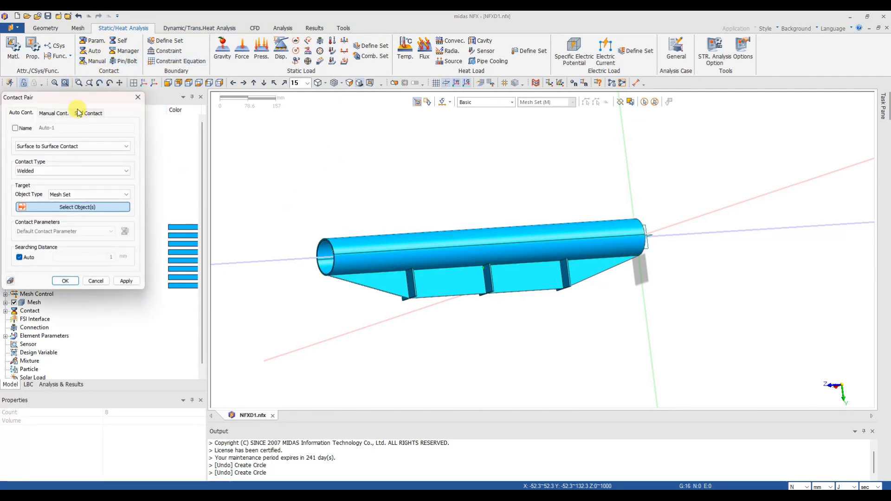
{"action": "left_click_drag", "start_coordinate": [77, 97], "coordinate": [281, 35]}
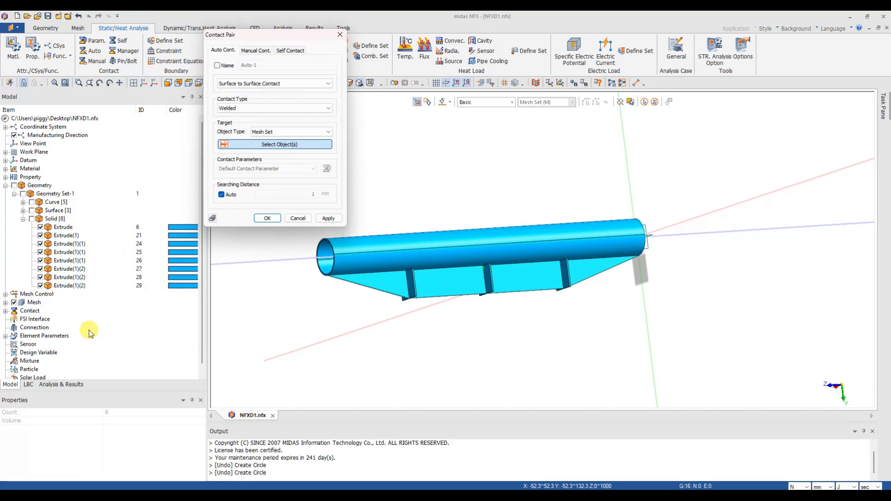
{"action": "left_click", "coordinate": [5, 311]}
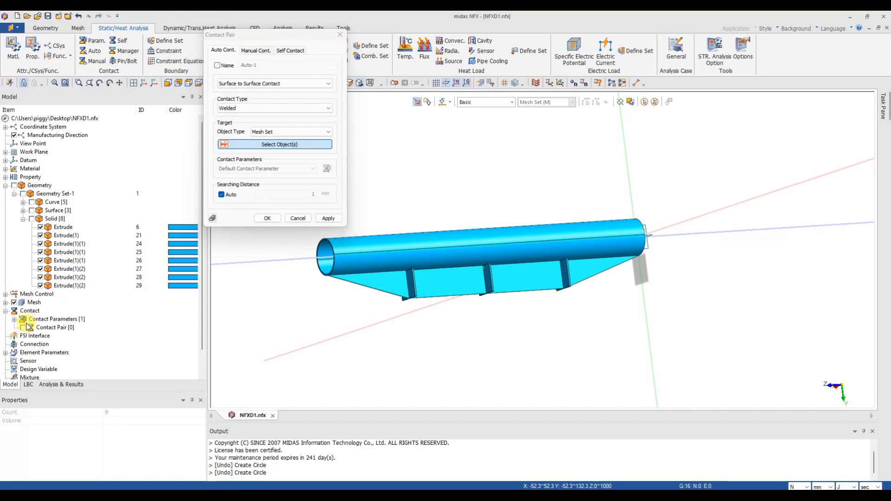
{"action": "left_click", "coordinate": [14, 319]}
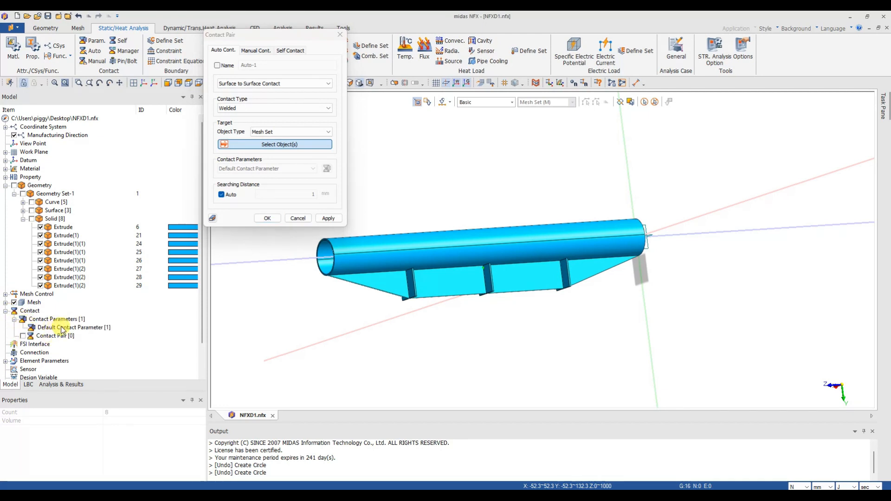
{"action": "left_click_drag", "start_coordinate": [304, 42], "coordinate": [154, 84]}
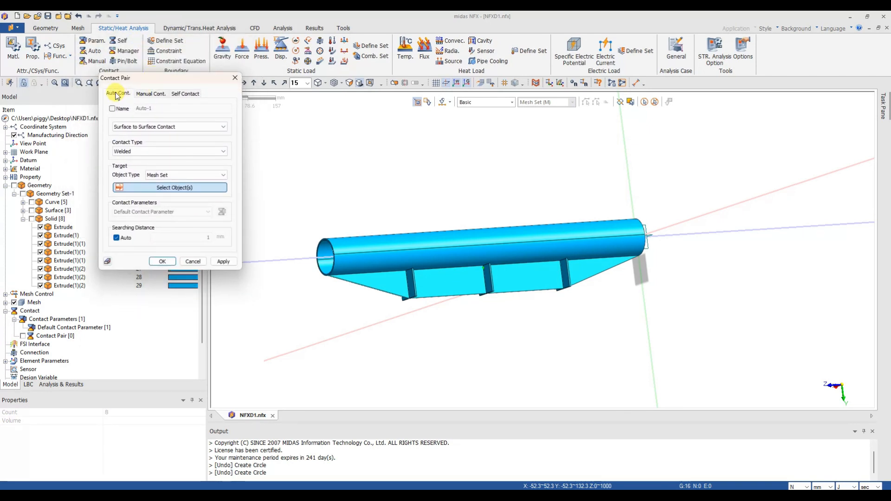
Set the automatic contact's target object type to Geometry and select all eight solids of the tube, web plate and fins.
{"action": "left_click_drag", "start_coordinate": [273, 160], "coordinate": [741, 360]}
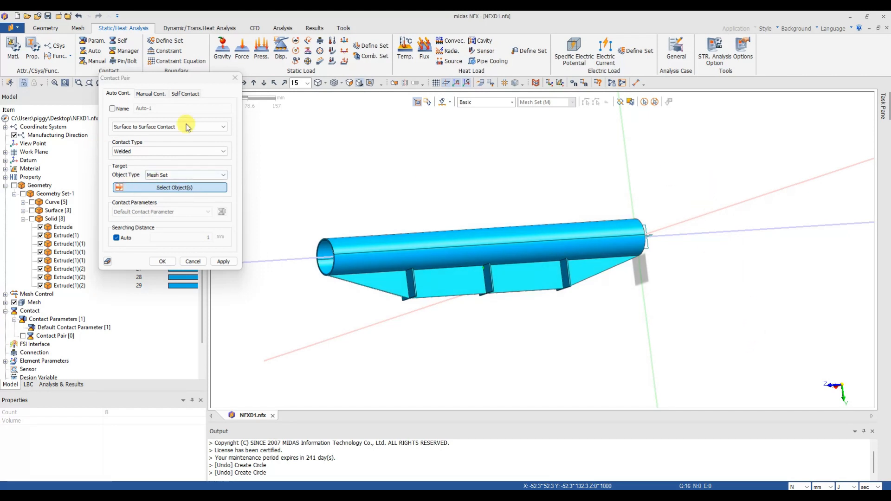
{"action": "left_click", "coordinate": [158, 176]}
{"action": "left_click", "coordinate": [149, 185]}
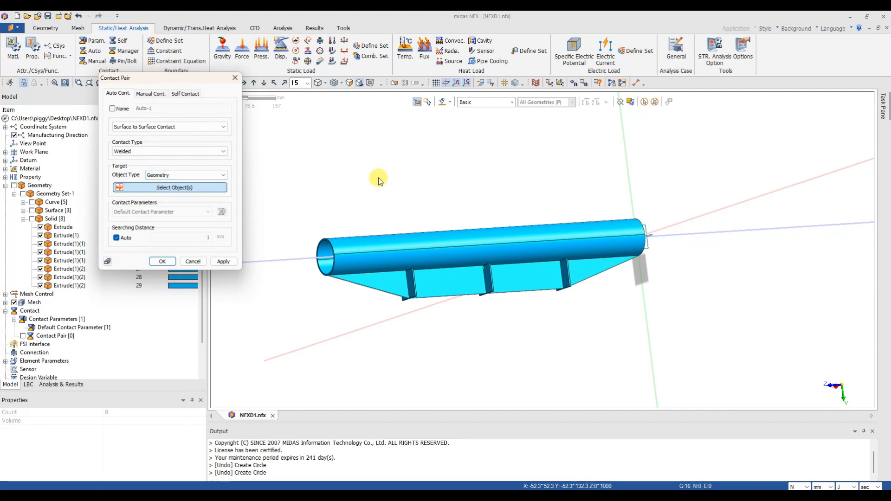
{"action": "left_click_drag", "start_coordinate": [274, 158], "coordinate": [712, 344]}
{"action": "middle_click_drag", "start_coordinate": [618, 361], "coordinate": [638, 333]}
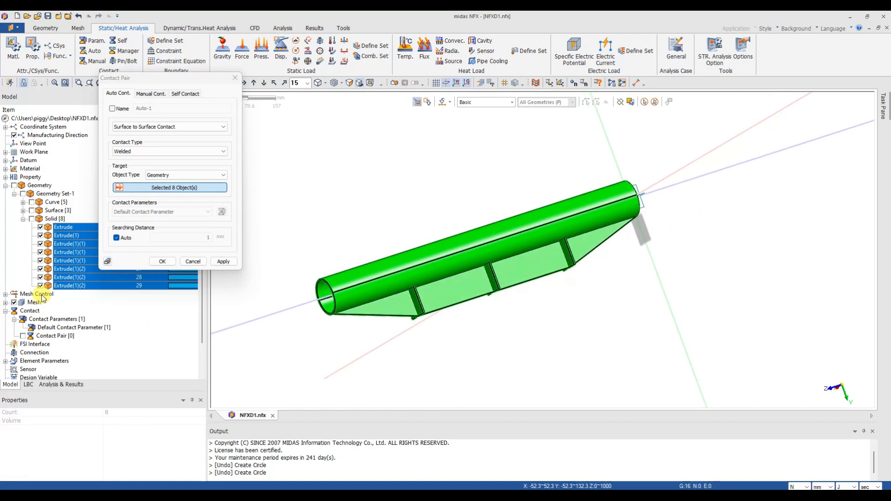
Create the automatic surface-to-surface contacts between the selected solids with the Welded contact type.
{"action": "left_click", "coordinate": [153, 152]}
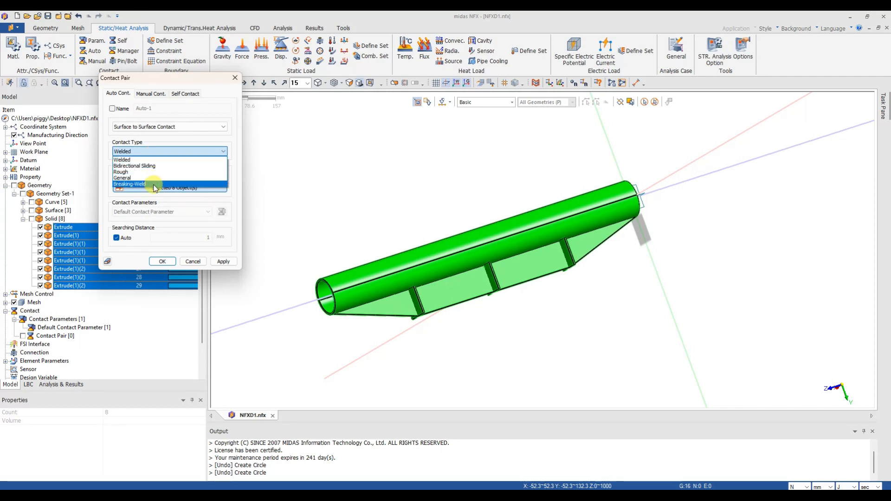
{"action": "left_click", "coordinate": [148, 160]}
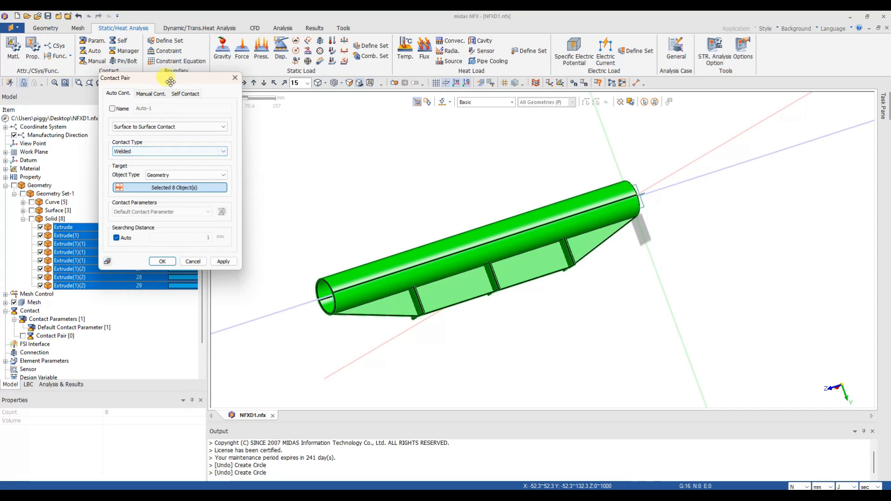
{"action": "left_click_drag", "start_coordinate": [171, 79], "coordinate": [239, 64]}
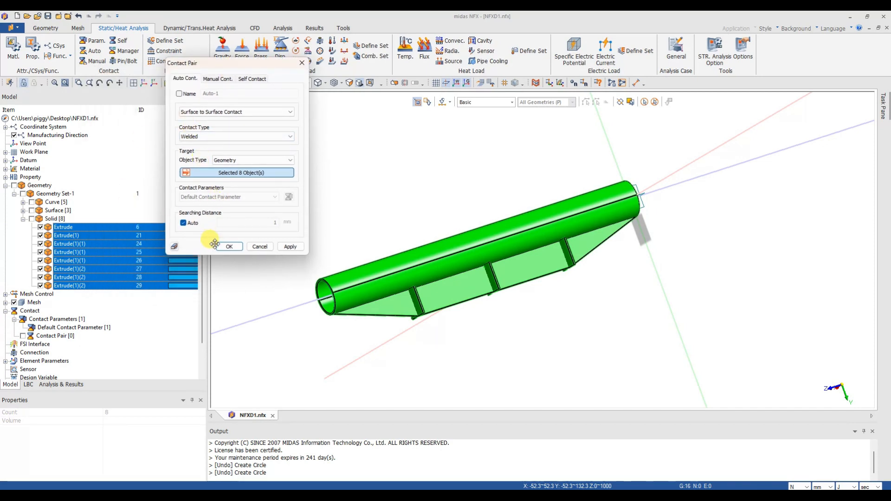
{"action": "left_click", "coordinate": [229, 246]}
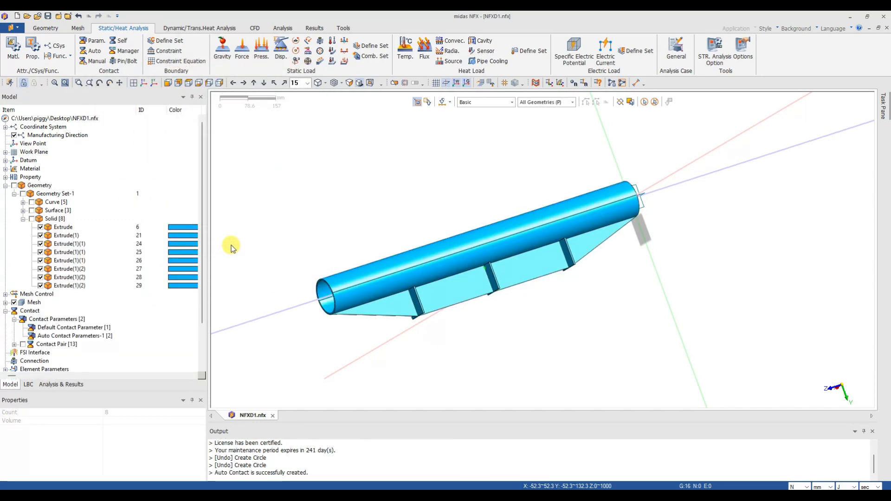
List the generated contact pairs and highlight the first six one by one to check which faces they join.
{"action": "left_click", "coordinate": [15, 345]}
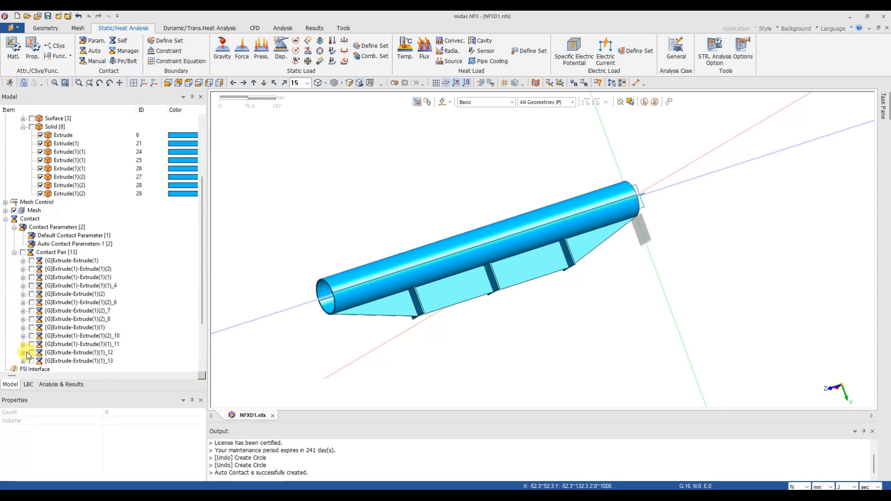
{"action": "left_click", "coordinate": [86, 260]}
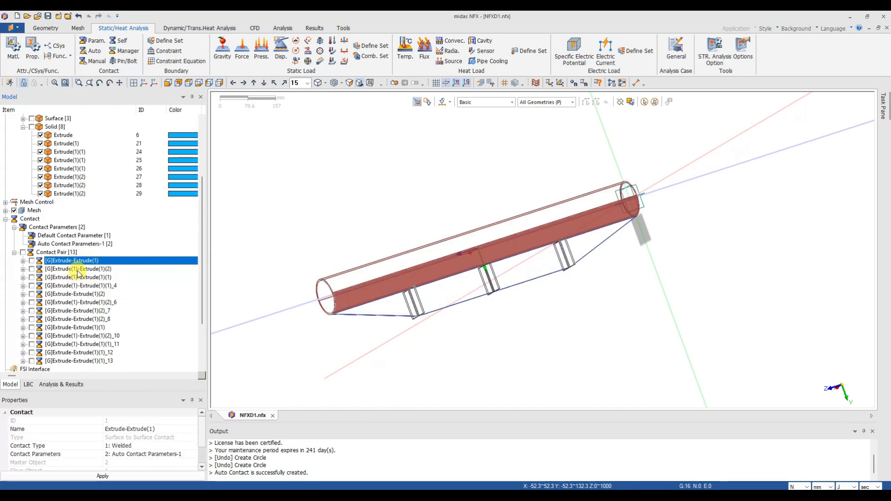
{"action": "left_click", "coordinate": [78, 269]}
{"action": "left_click", "coordinate": [79, 278]}
{"action": "left_click", "coordinate": [81, 286]}
{"action": "left_click", "coordinate": [84, 294]}
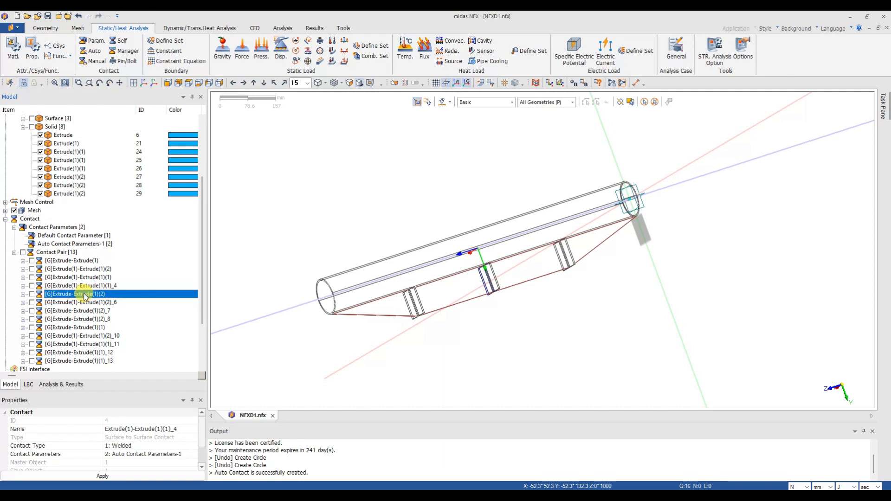
{"action": "left_click", "coordinate": [88, 302]}
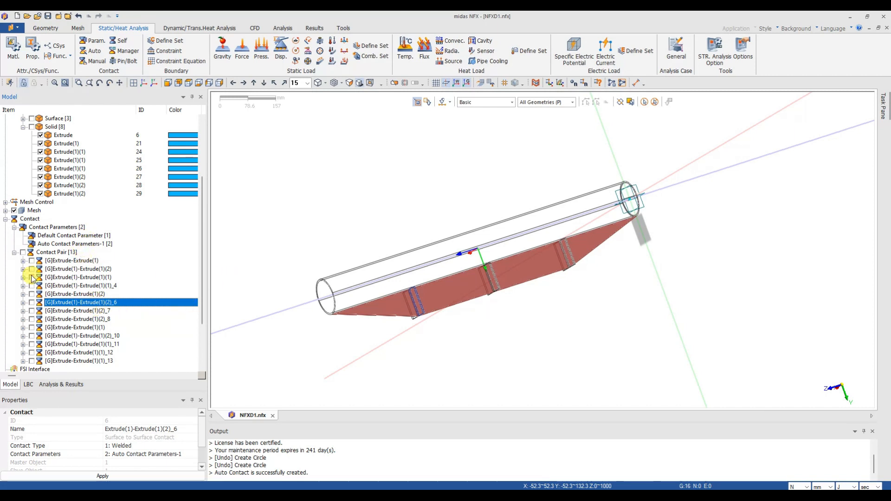
Examine the normal and tangential stiffness scaling factors of the default contact parameter, then close its settings.
{"action": "right_click", "coordinate": [93, 235]}
{"action": "left_click", "coordinate": [107, 244]}
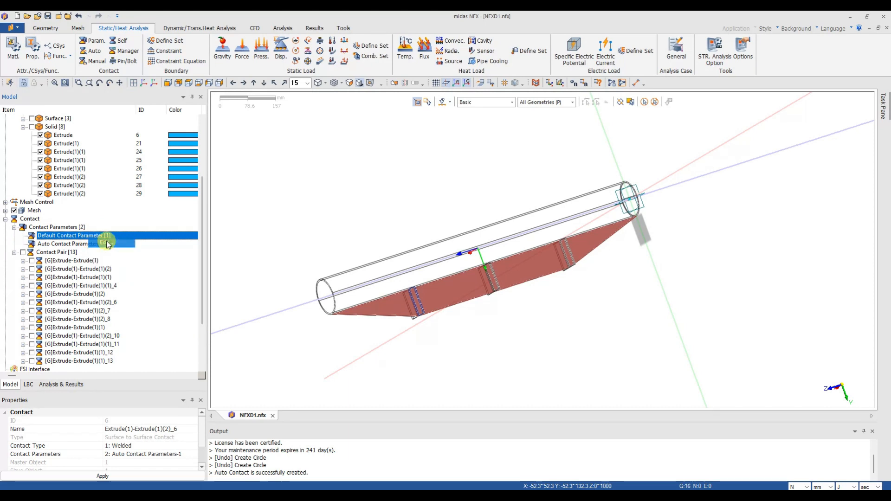
{"action": "left_click_drag", "start_coordinate": [144, 101], "coordinate": [250, 90]}
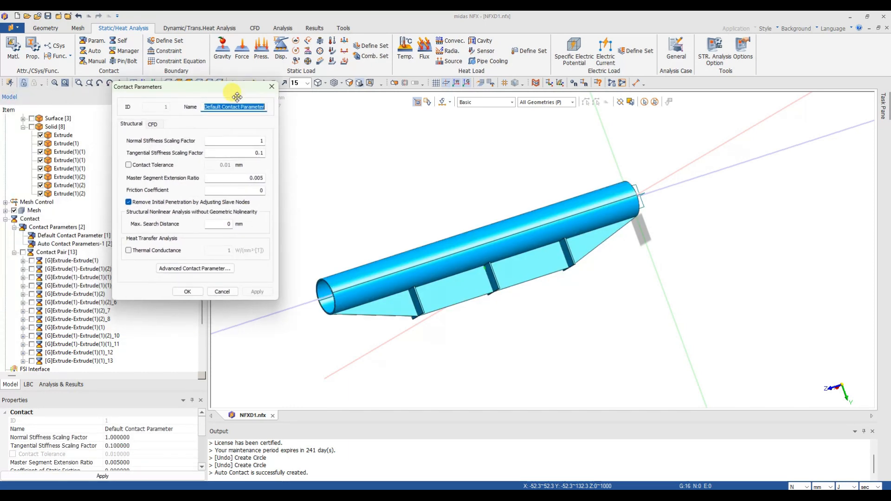
{"action": "double_click", "coordinate": [261, 141]}
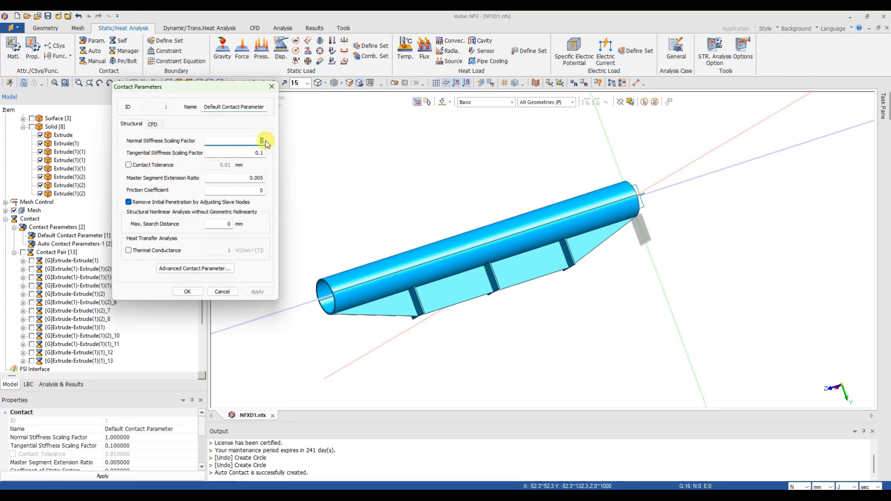
{"action": "double_click", "coordinate": [231, 152]}
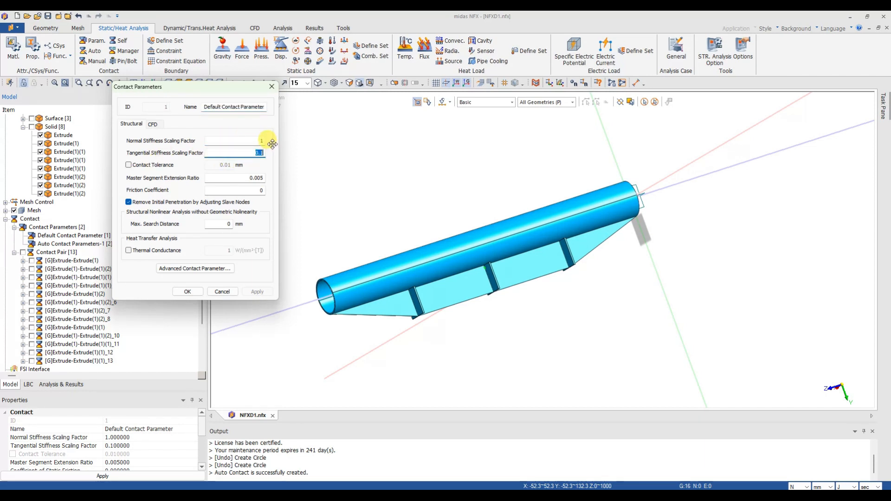
{"action": "left_click", "coordinate": [272, 88]}
Add a Linear Static analysis case to the project.
{"action": "middle_click_drag", "start_coordinate": [323, 135], "coordinate": [570, 176]}
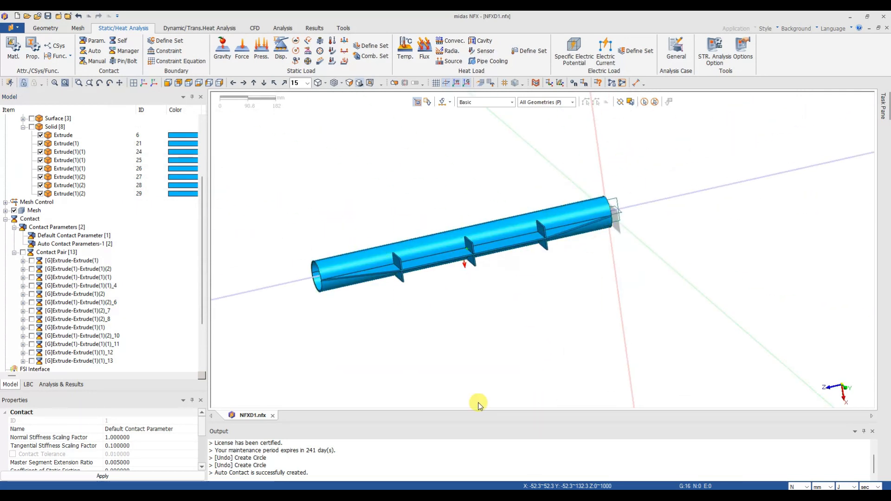
{"action": "middle_click_drag", "start_coordinate": [597, 288], "coordinate": [171, 388]}
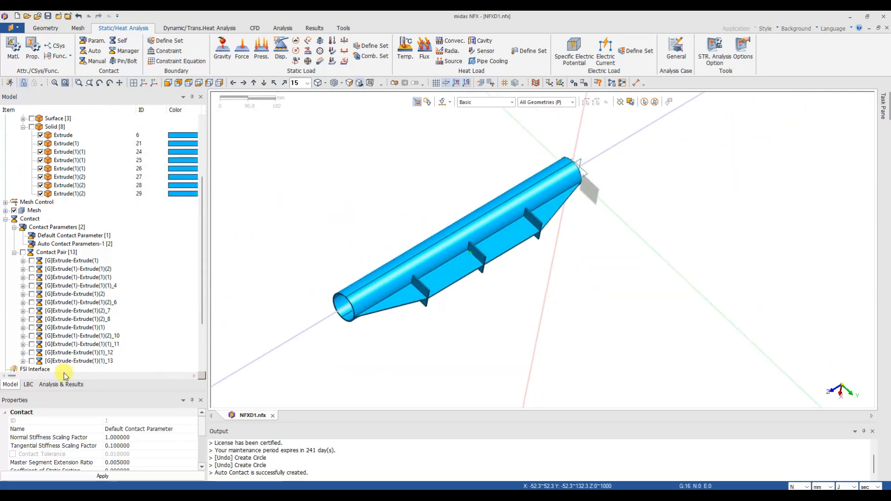
{"action": "middle_click_drag", "start_coordinate": [294, 233], "coordinate": [318, 207]}
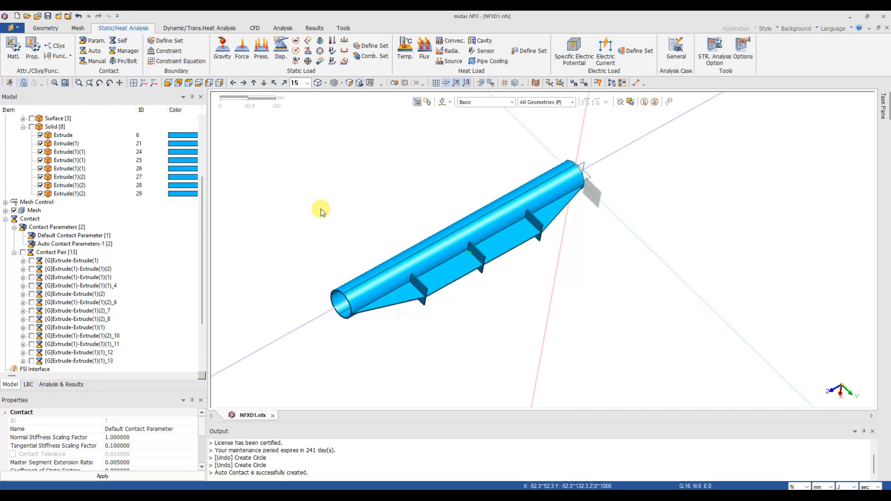
{"action": "left_click", "coordinate": [69, 386]}
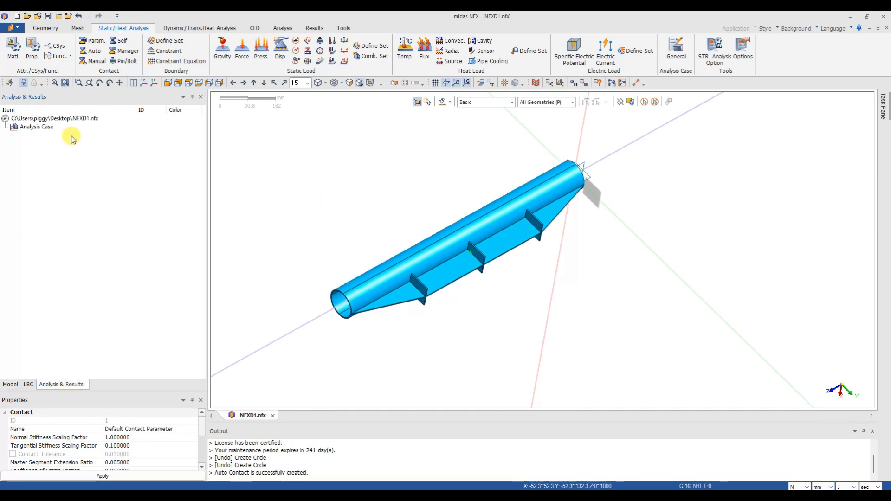
{"action": "right_click", "coordinate": [35, 127]}
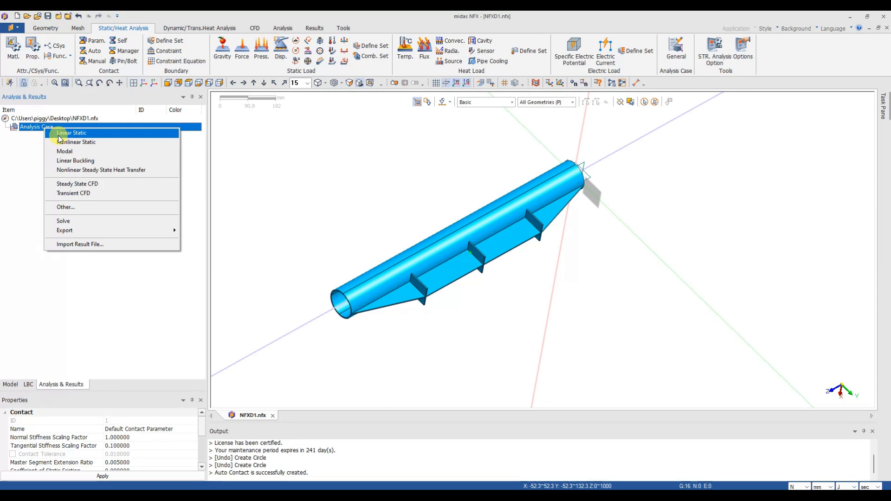
{"action": "left_click", "coordinate": [59, 135]}
{"action": "left_click", "coordinate": [68, 136]}
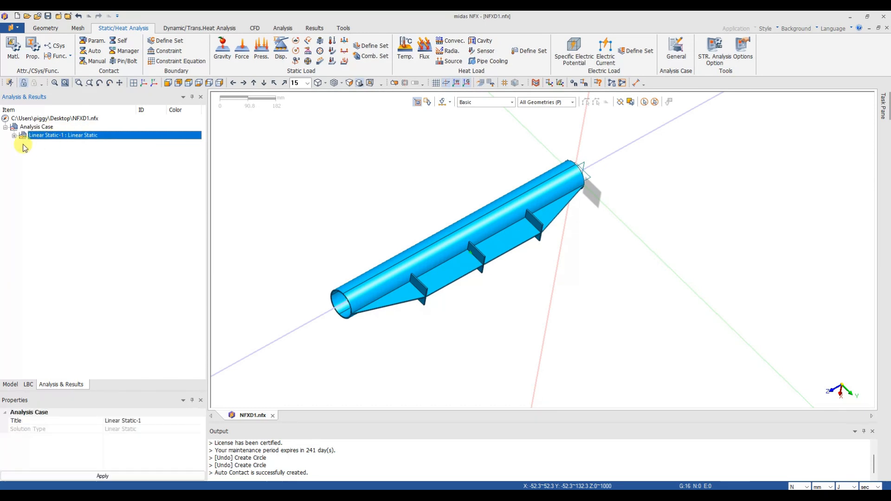
Open the Linear Static case for editing, check the contact pairs listed in its subcase, and close it.
{"action": "right_click", "coordinate": [68, 136]}
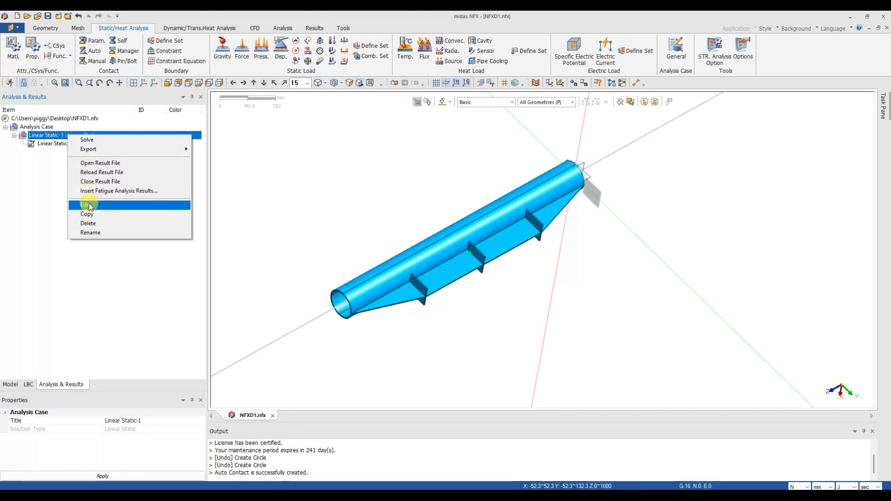
{"action": "left_click", "coordinate": [90, 205]}
{"action": "left_click", "coordinate": [284, 216]}
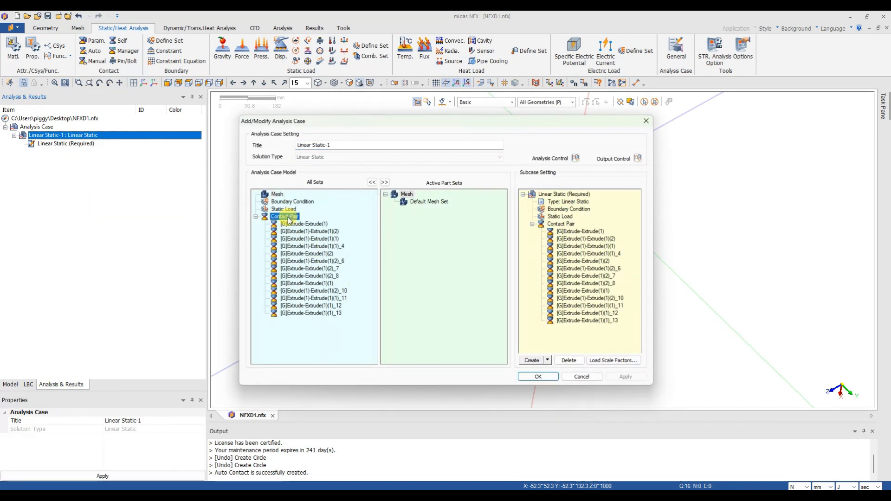
{"action": "left_click", "coordinate": [562, 224]}
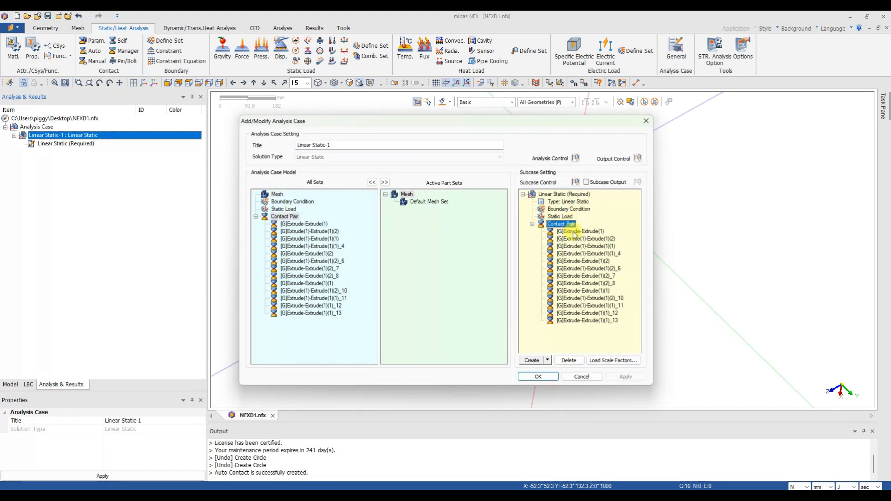
{"action": "left_click", "coordinate": [588, 306]}
{"action": "left_click", "coordinate": [646, 122]}
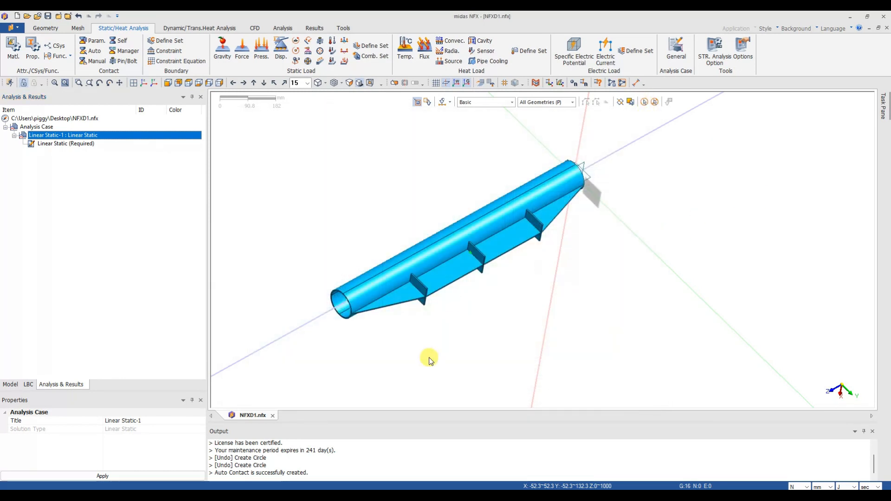
Switch to the reference photos, view the sketch of the web plate with round holes, and return to midas NFX.
{"action": "key", "text": "alt+Tab"}
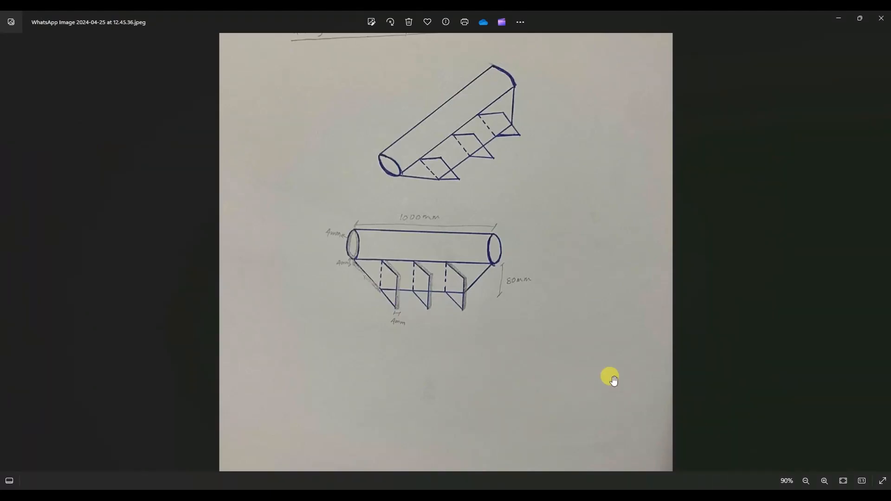
{"action": "left_click", "coordinate": [883, 254]}
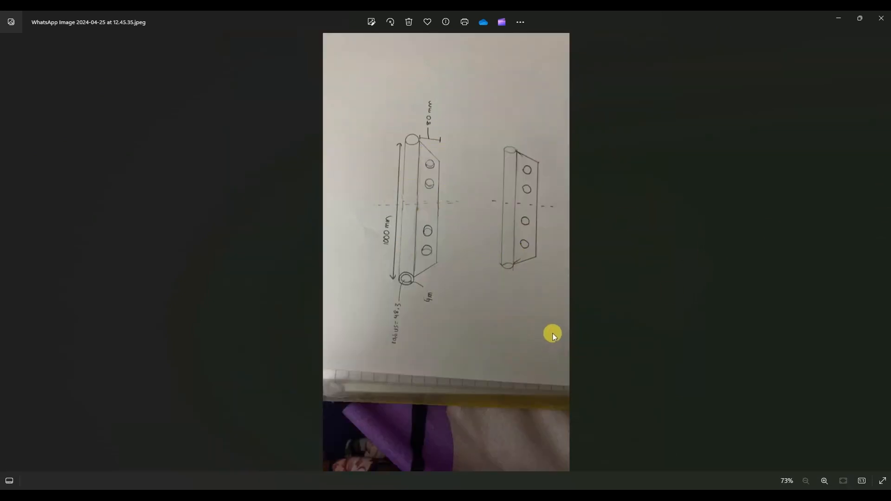
{"action": "key", "text": "alt+Tab"}
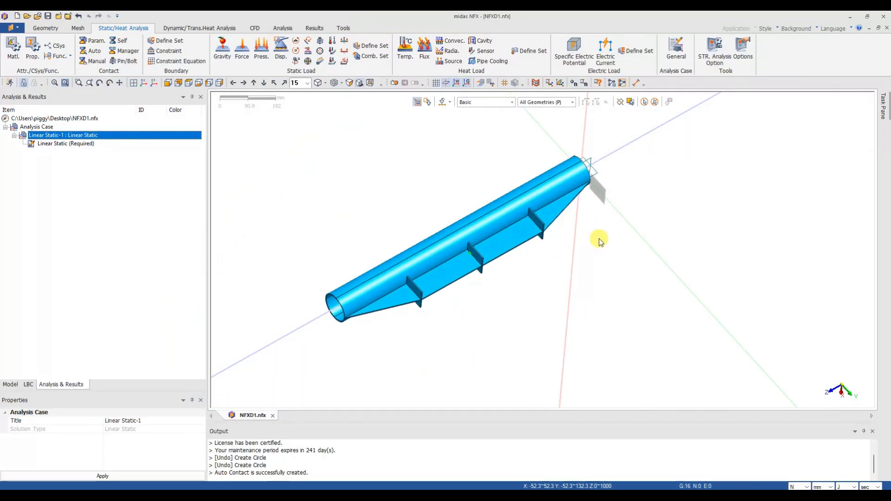
Show the work plane grid and move the work plane onto the flat face of the web plate.
{"action": "left_click", "coordinate": [439, 85]}
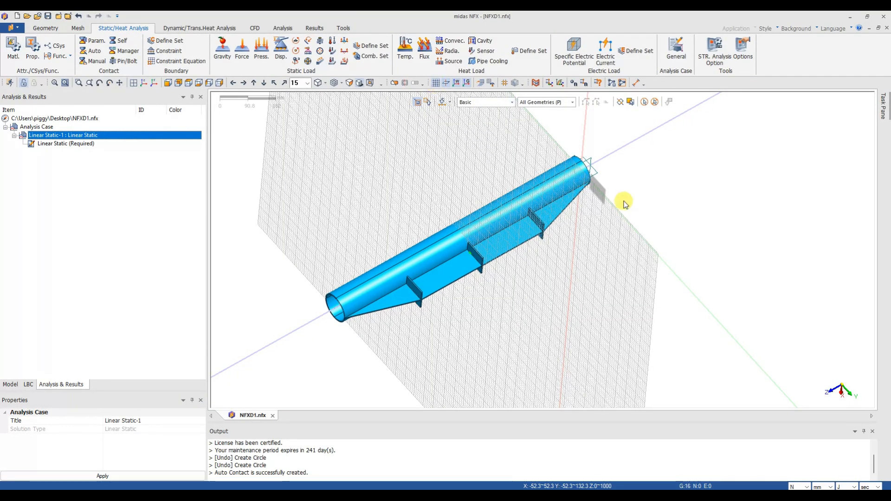
{"action": "left_click", "coordinate": [486, 84]}
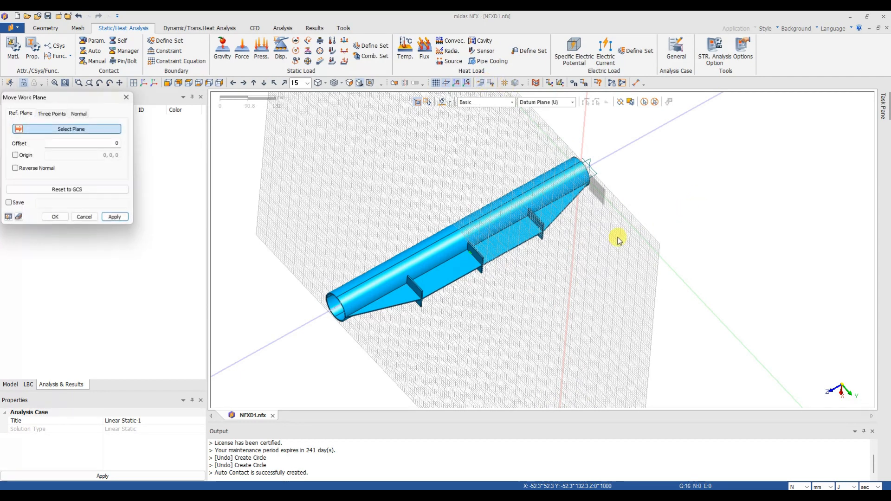
{"action": "left_click_drag", "start_coordinate": [111, 104], "coordinate": [225, 112]}
{"action": "scroll", "coordinate": [476, 325], "scroll_direction": "up", "scroll_amount": 3}
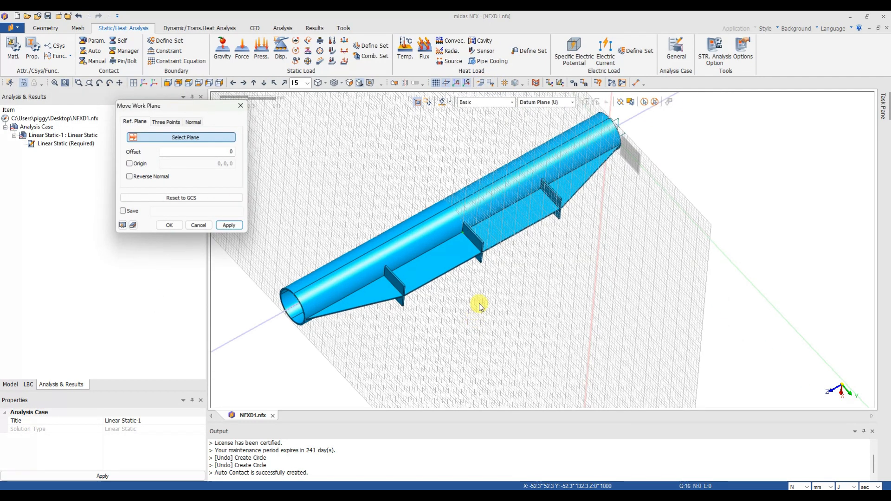
{"action": "scroll", "coordinate": [562, 271], "scroll_direction": "up", "scroll_amount": 2}
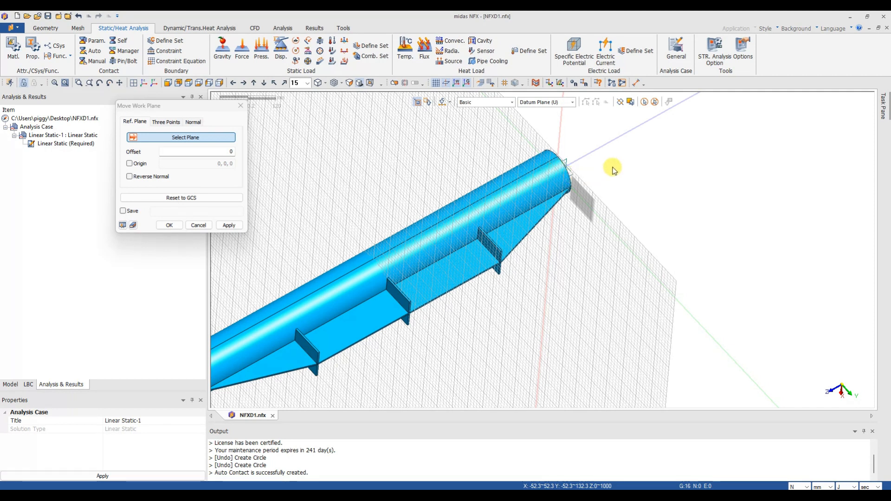
{"action": "left_click", "coordinate": [505, 103]}
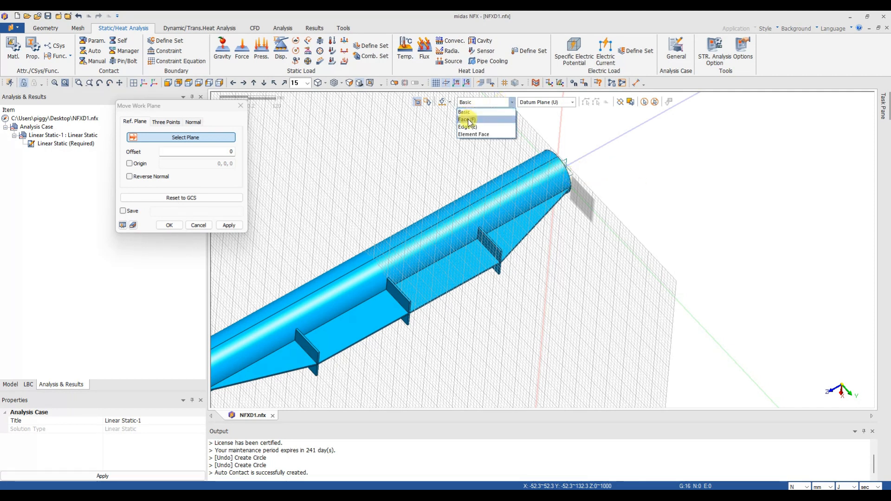
{"action": "left_click", "coordinate": [470, 118]}
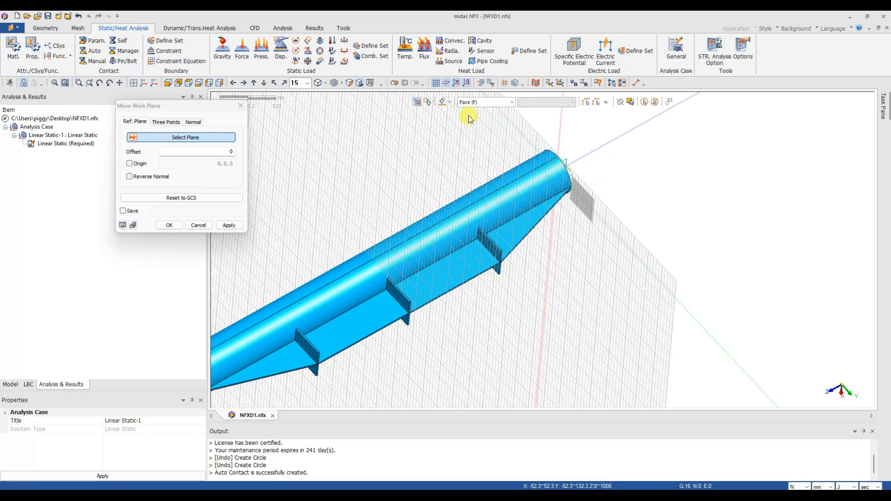
{"action": "left_click", "coordinate": [349, 316]}
{"action": "left_click", "coordinate": [170, 226]}
{"action": "scroll", "coordinate": [572, 264], "scroll_direction": "down", "scroll_amount": 1}
{"action": "middle_click_drag", "start_coordinate": [552, 297], "coordinate": [526, 273]}
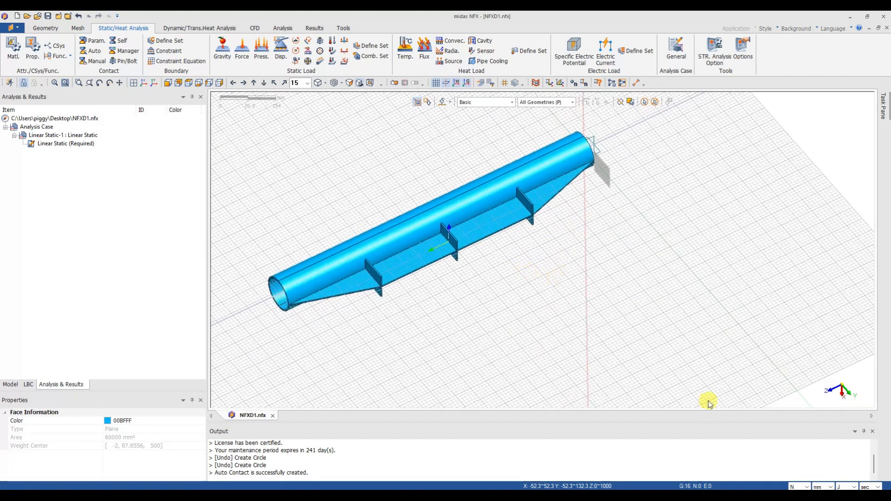
Examine the hole layout in the reference sketch and divide 1000 by 5 in Calculator to work out the hole spacing.
{"action": "left_click", "coordinate": [633, 460]}
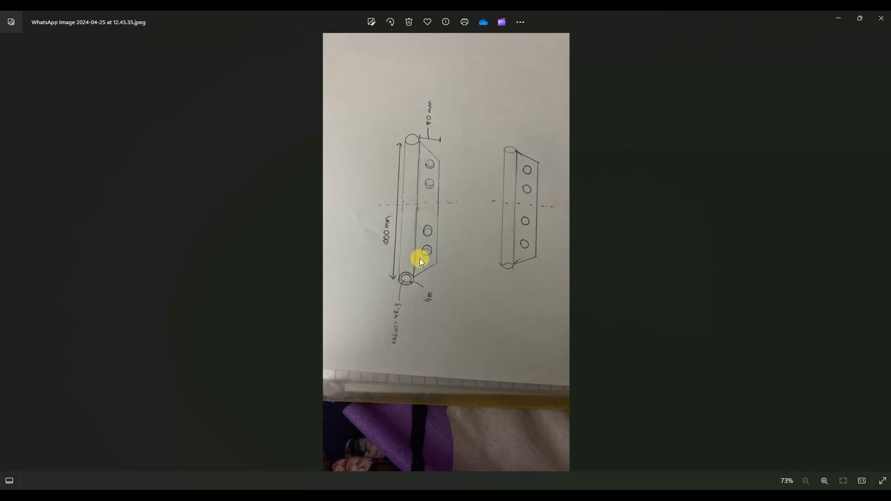
{"action": "scroll", "coordinate": [420, 258], "scroll_direction": "up", "scroll_amount": 5}
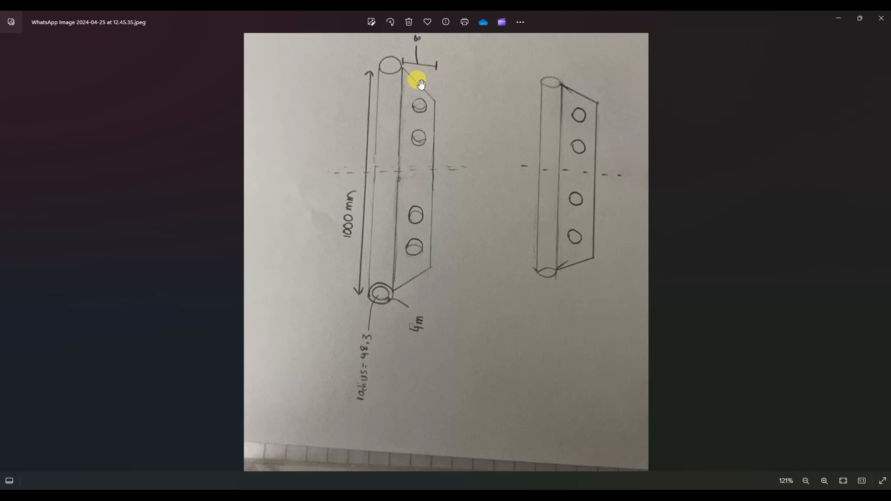
{"action": "left_click", "coordinate": [665, 496]}
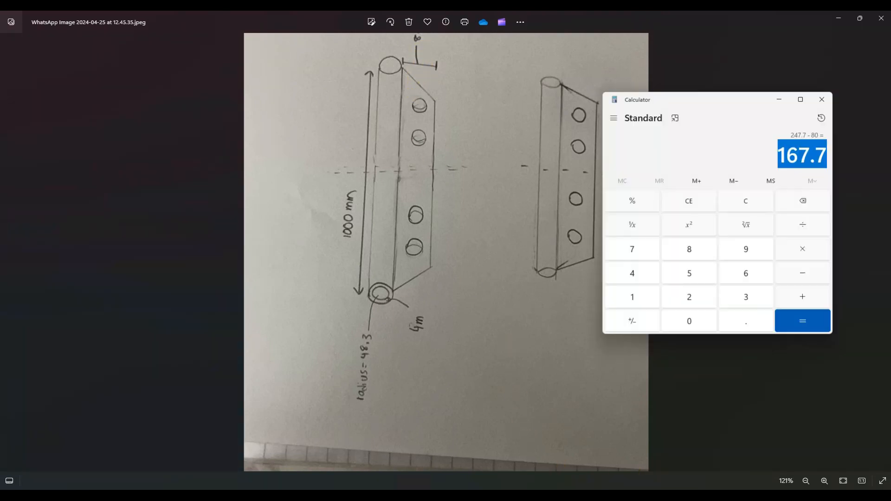
{"action": "type", "text": "1"}
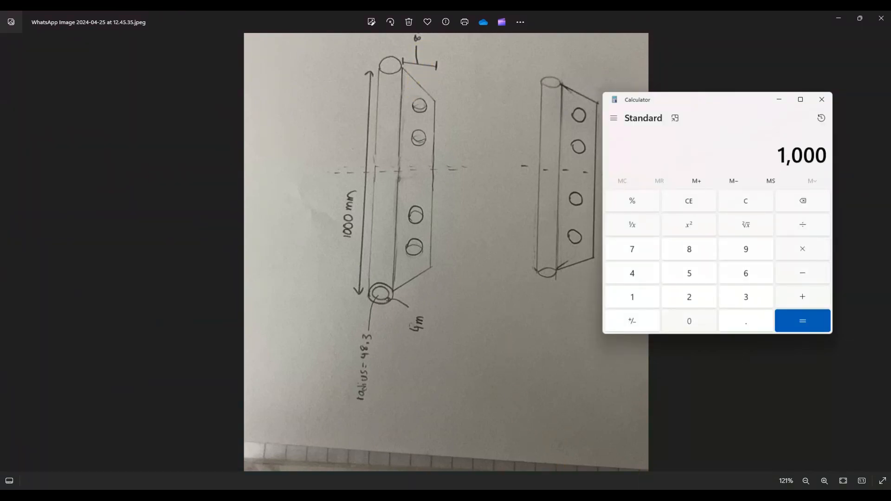
{"action": "type", "text": "5"}
{"action": "key", "text": "Return"}
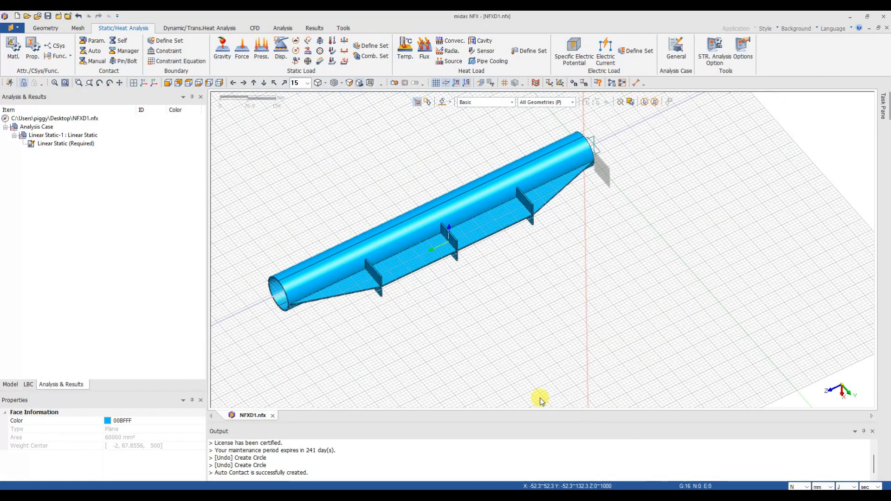
Draw a circular face of radius 10 mm on the web plate's tapered end, about 150 mm along from the tube end.
{"action": "scroll", "coordinate": [318, 321], "scroll_direction": "up", "scroll_amount": 3}
{"action": "scroll", "coordinate": [633, 235], "scroll_direction": "down", "scroll_amount": 4}
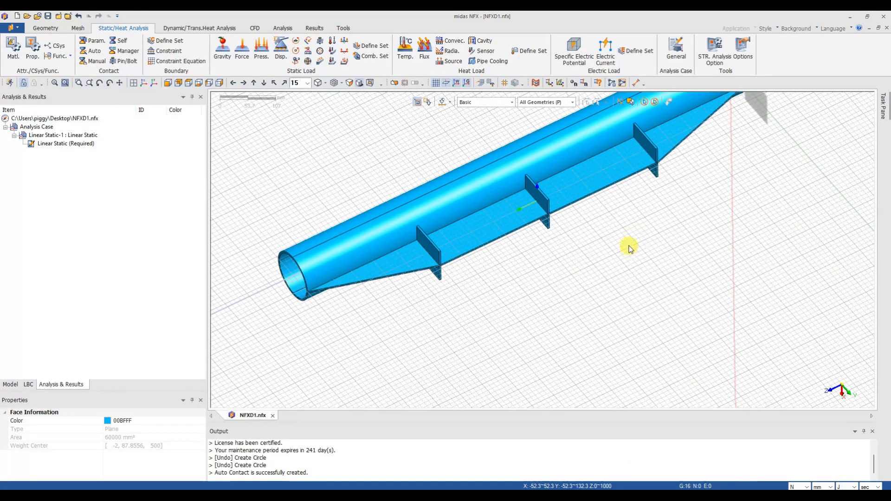
{"action": "mouse_move", "coordinate": [647, 497]}
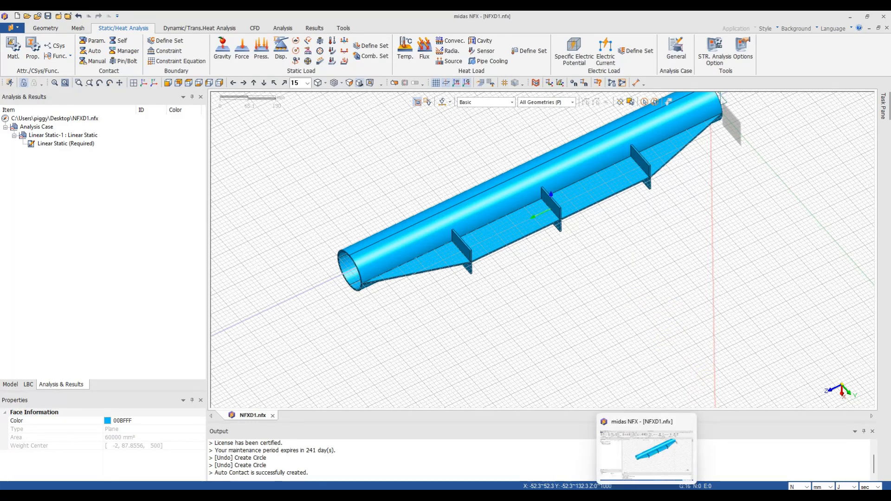
{"action": "left_click", "coordinate": [626, 497]}
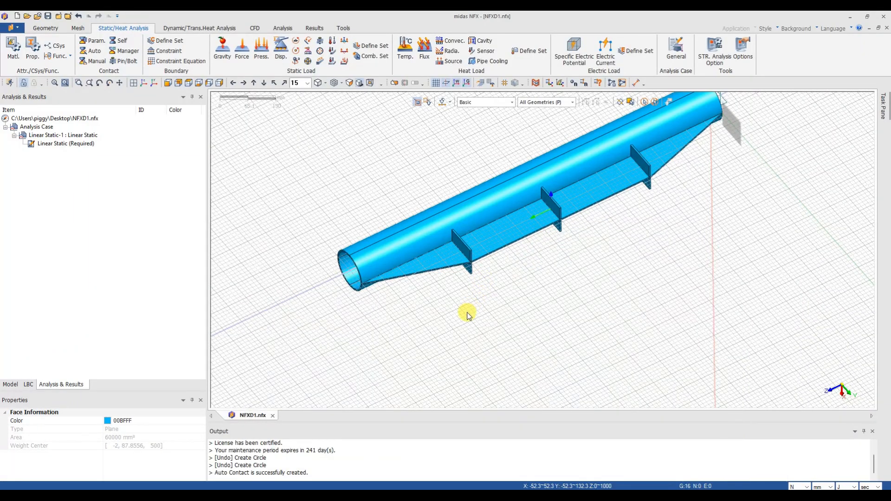
{"action": "scroll", "coordinate": [464, 313], "scroll_direction": "down", "scroll_amount": 1}
{"action": "left_click", "coordinate": [44, 29]}
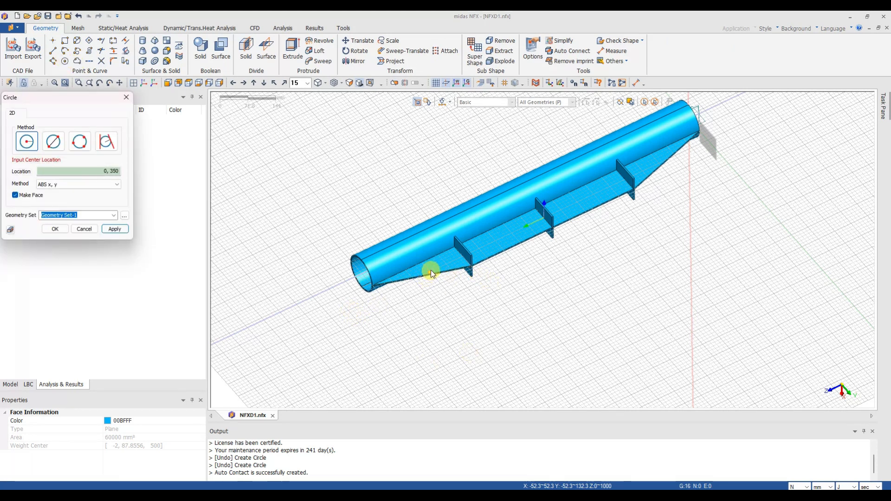
{"action": "scroll", "coordinate": [413, 274], "scroll_direction": "up", "scroll_amount": 6}
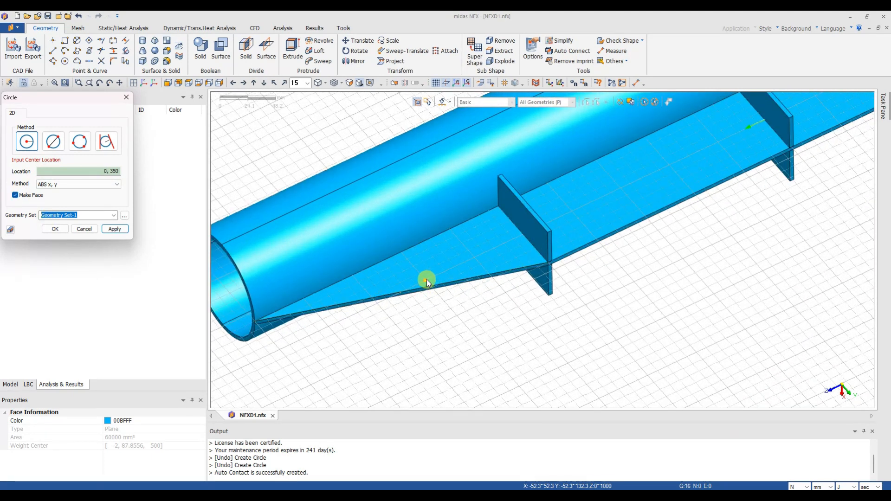
{"action": "left_click", "coordinate": [427, 280]}
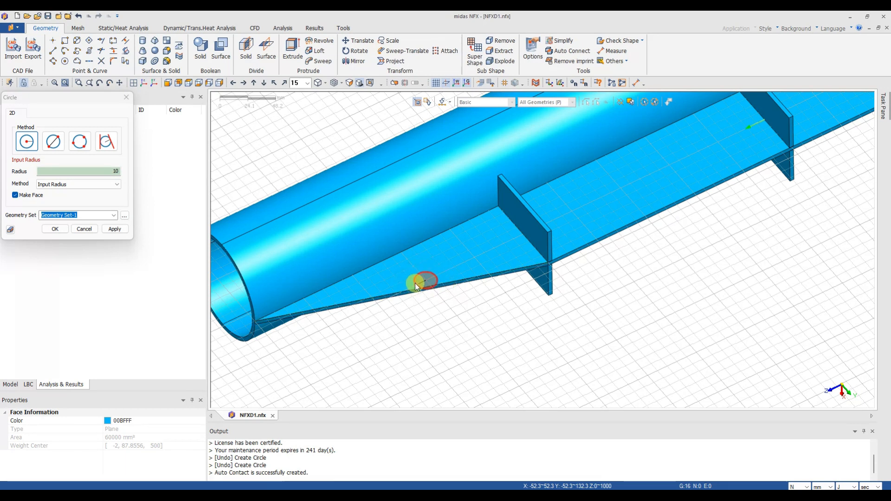
{"action": "left_click", "coordinate": [416, 286]}
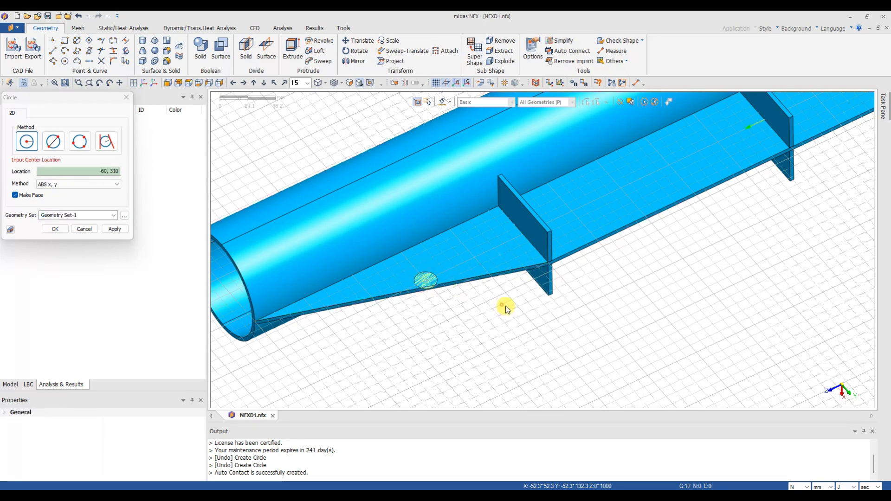
{"action": "left_click", "coordinate": [126, 97]}
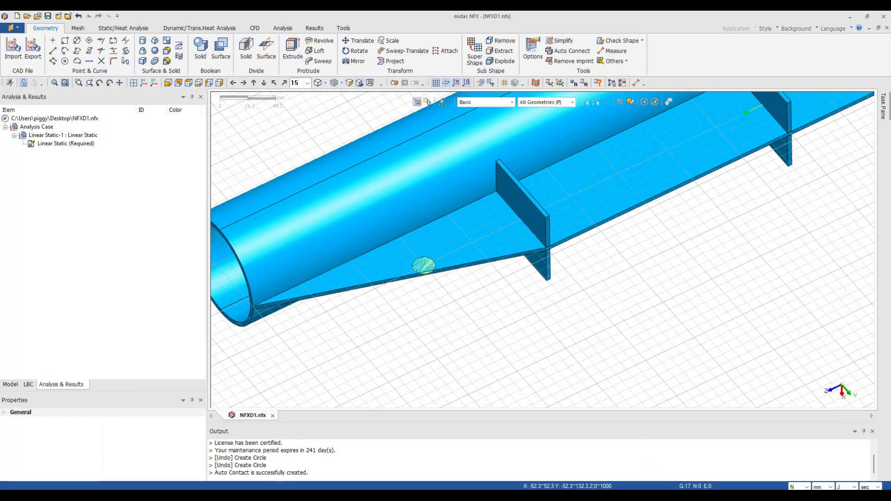
Put Calculator away, hide the grid, and measure the distance from the circle's centre to the web corner at the tube end.
{"action": "key", "text": "alt+Tab"}
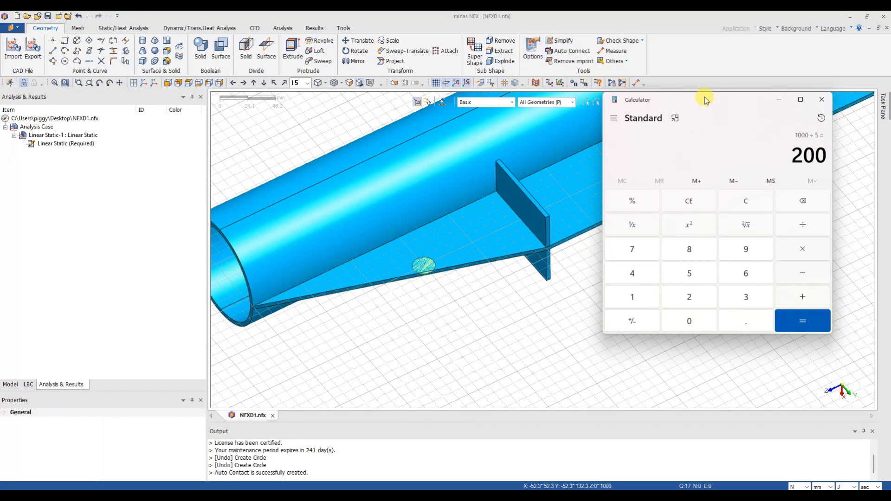
{"action": "left_click", "coordinate": [779, 99]}
{"action": "left_click", "coordinate": [613, 51]}
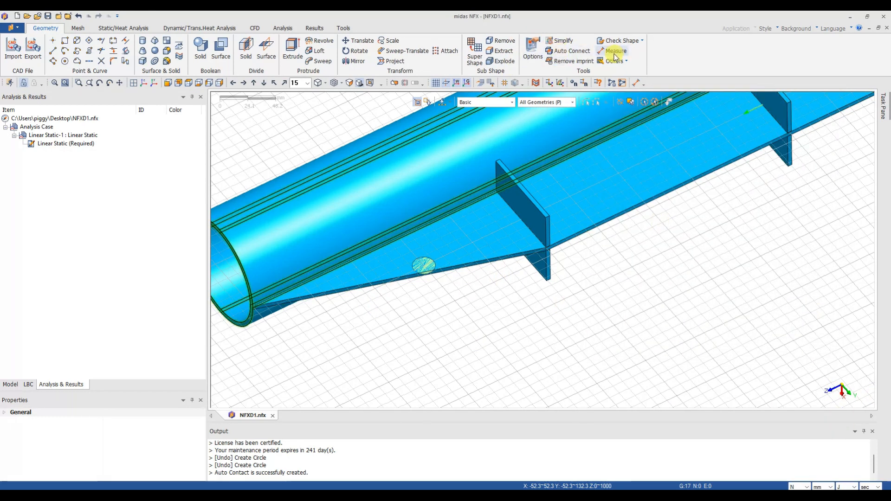
{"action": "left_click", "coordinate": [435, 84]}
{"action": "middle_click_drag", "start_coordinate": [395, 296], "coordinate": [408, 293]}
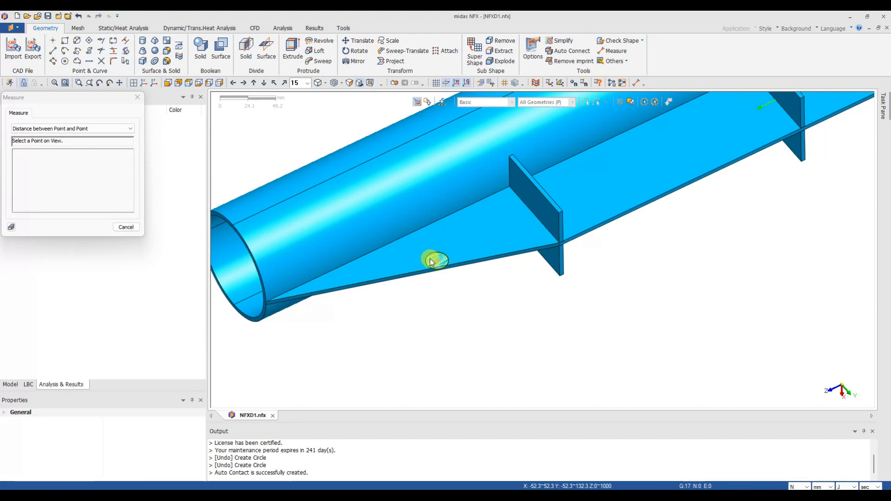
{"action": "left_click", "coordinate": [266, 304]}
{"action": "mouse_move", "coordinate": [312, 310]}
{"action": "middle_mouse_down"}
{"action": "mouse_move", "coordinate": [583, 305]}
{"action": "mouse_move", "coordinate": [682, 258]}
{"action": "mouse_move", "coordinate": [692, 283]}
{"action": "middle_mouse_up"}
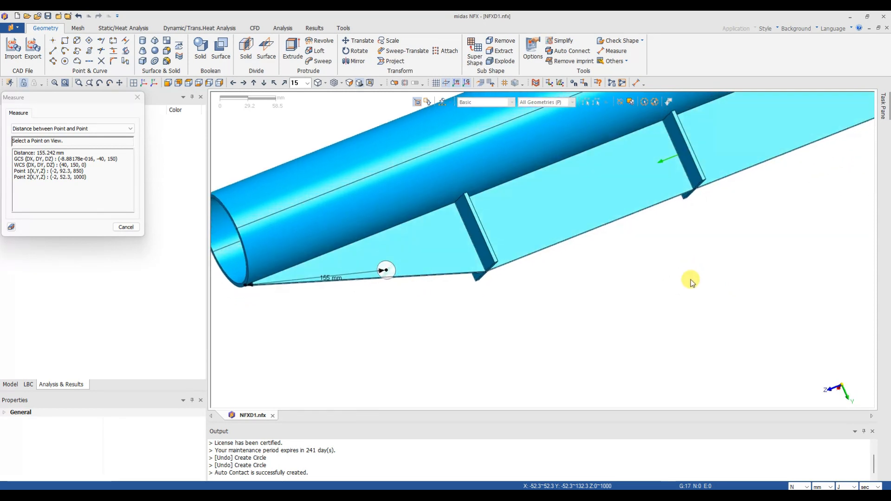
{"action": "double_click", "coordinate": [112, 158]}
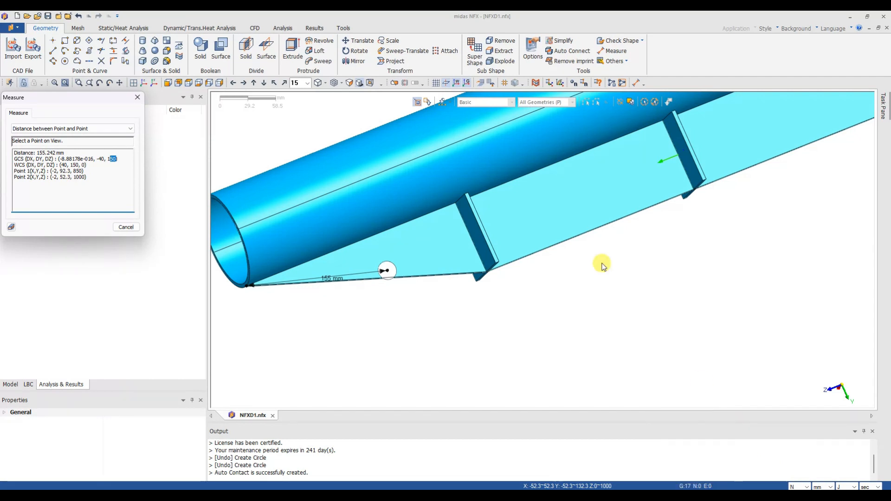
{"action": "left_click", "coordinate": [138, 97]}
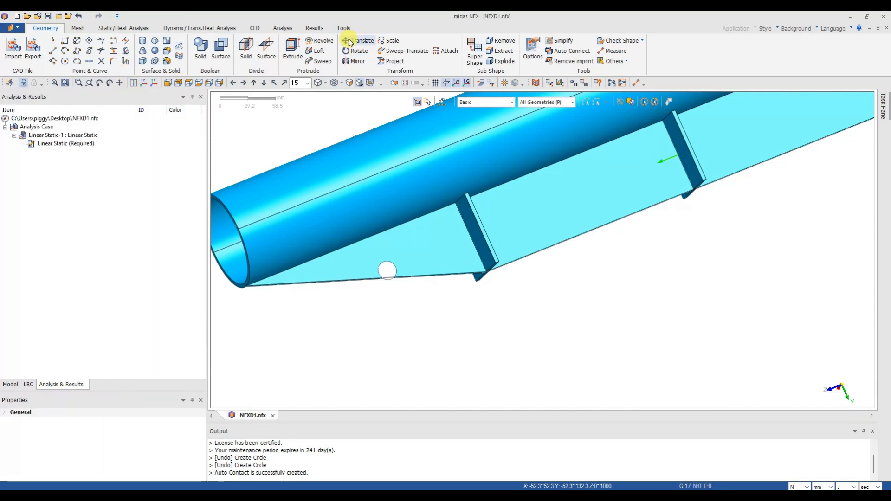
Translate the circular face on the web plate by -50 mm along the Z axis.
{"action": "left_click", "coordinate": [352, 41]}
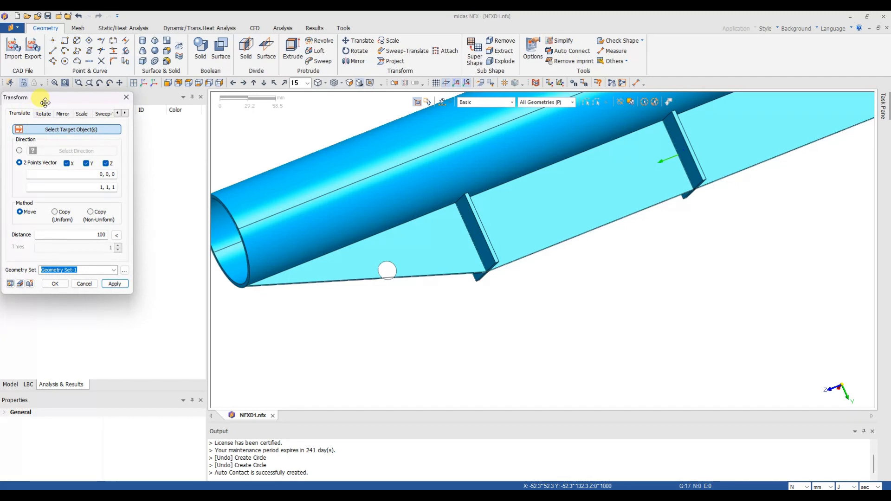
{"action": "left_click_drag", "start_coordinate": [45, 102], "coordinate": [197, 114]}
{"action": "left_click", "coordinate": [387, 270]}
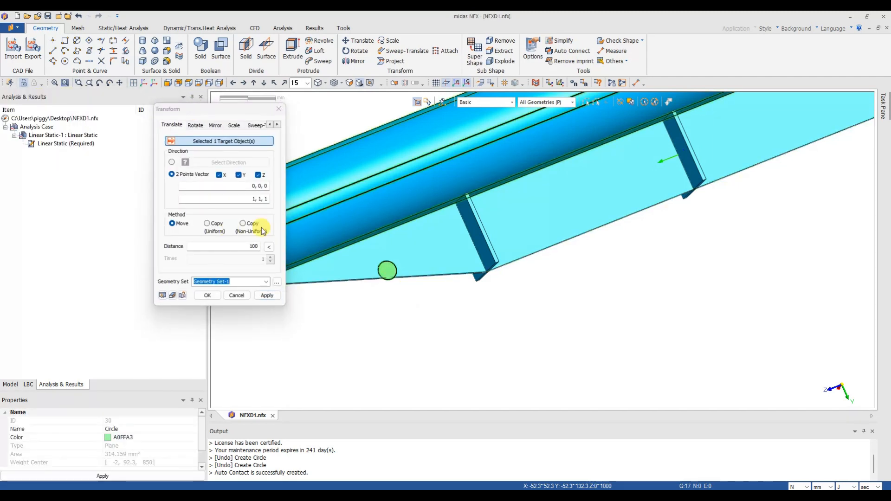
{"action": "left_click", "coordinate": [221, 176]}
{"action": "left_click", "coordinate": [239, 176]}
{"action": "double_click", "coordinate": [255, 246]}
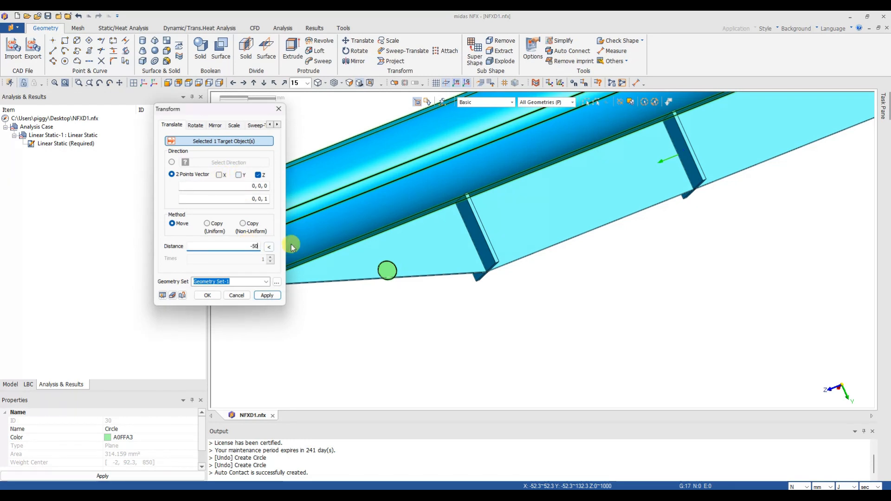
{"action": "left_click", "coordinate": [266, 295]}
{"action": "middle_click_drag", "start_coordinate": [512, 308], "coordinate": [599, 266]}
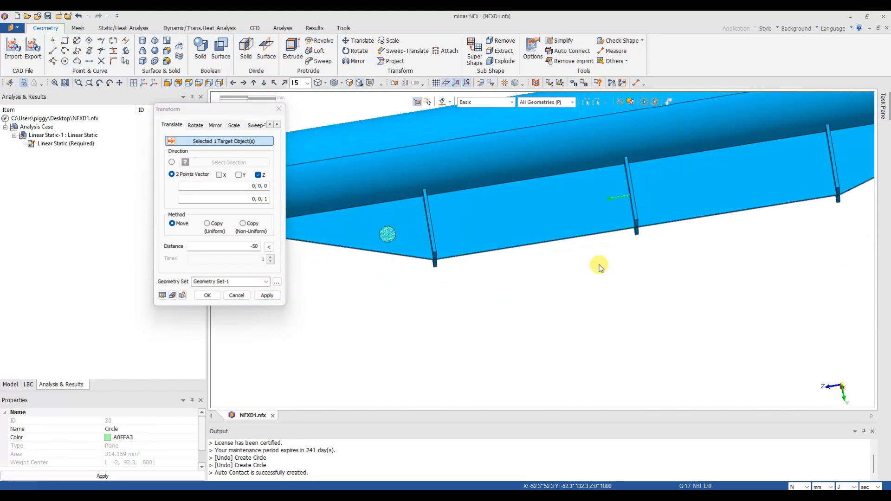
{"action": "left_click", "coordinate": [279, 110]}
Inspect the web plate in side view and compare the circle's position with the hole layout in the reference sketch.
{"action": "scroll", "coordinate": [668, 239], "scroll_direction": "down", "scroll_amount": 2}
{"action": "middle_click_drag", "start_coordinate": [677, 265], "coordinate": [653, 277]}
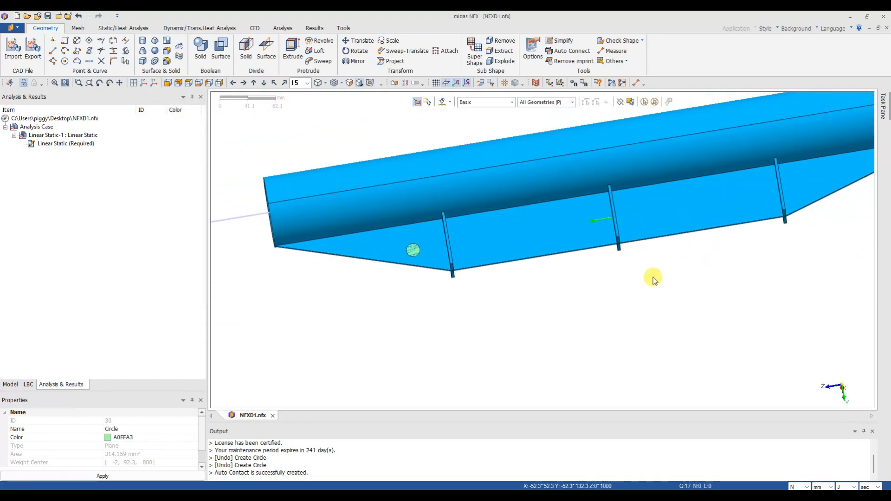
{"action": "left_click", "coordinate": [209, 83]}
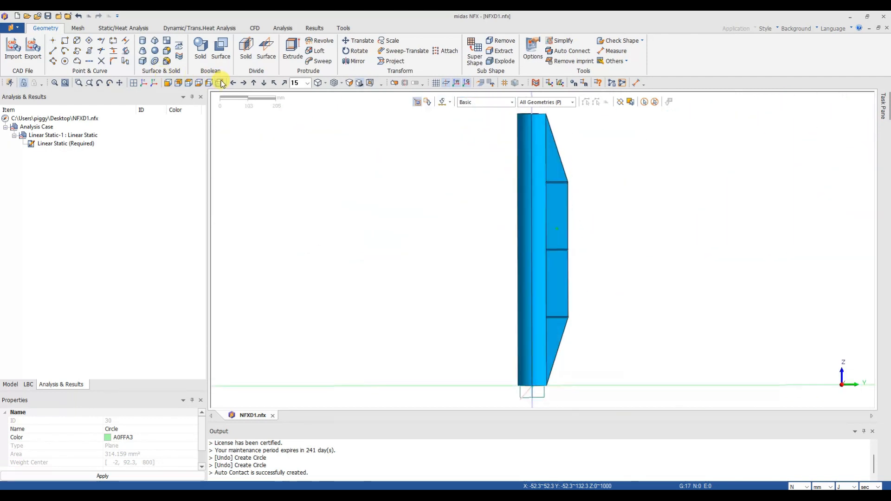
{"action": "left_click", "coordinate": [189, 83]}
{"action": "left_click", "coordinate": [168, 83]}
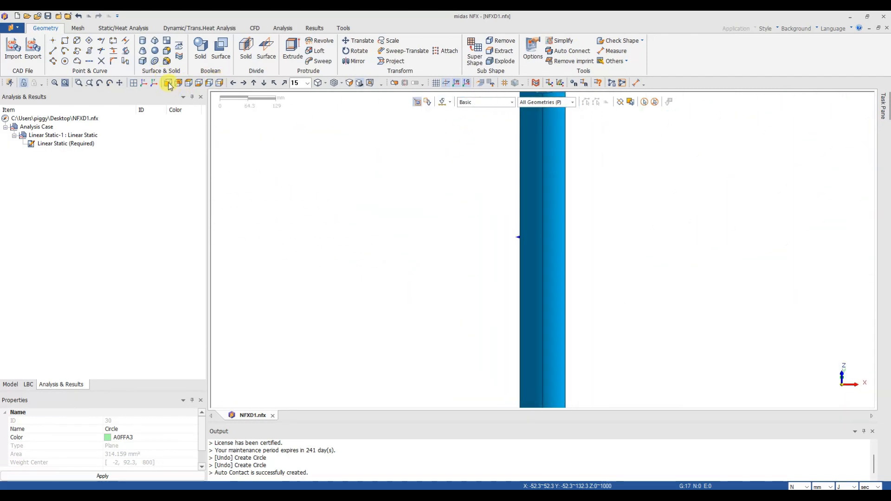
{"action": "left_click", "coordinate": [209, 83]}
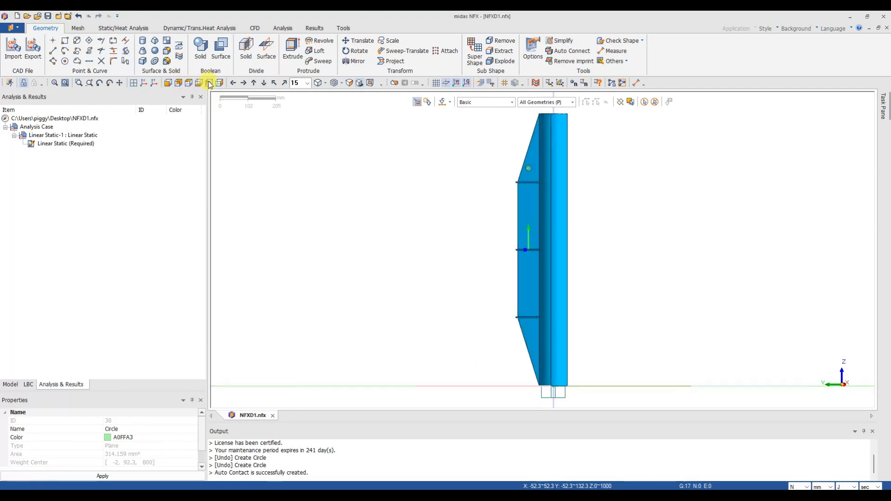
{"action": "scroll", "coordinate": [673, 183], "scroll_direction": "up", "scroll_amount": 2}
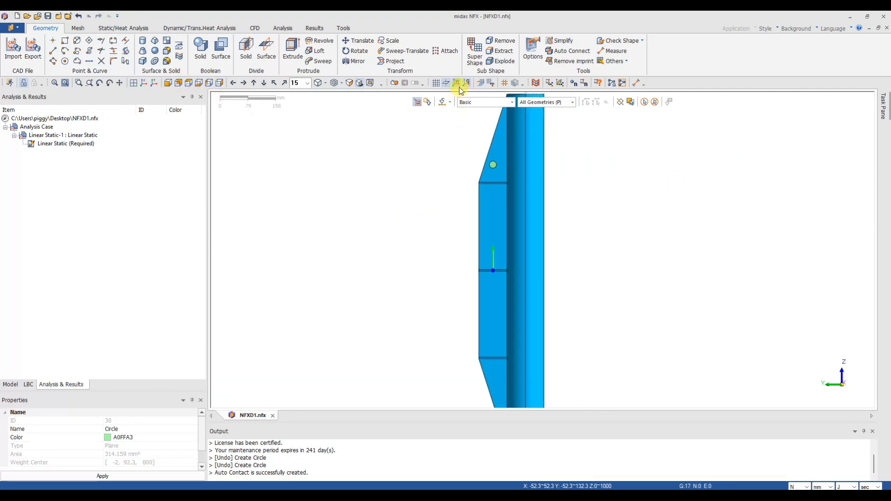
{"action": "scroll", "coordinate": [571, 190], "scroll_direction": "up", "scroll_amount": 2}
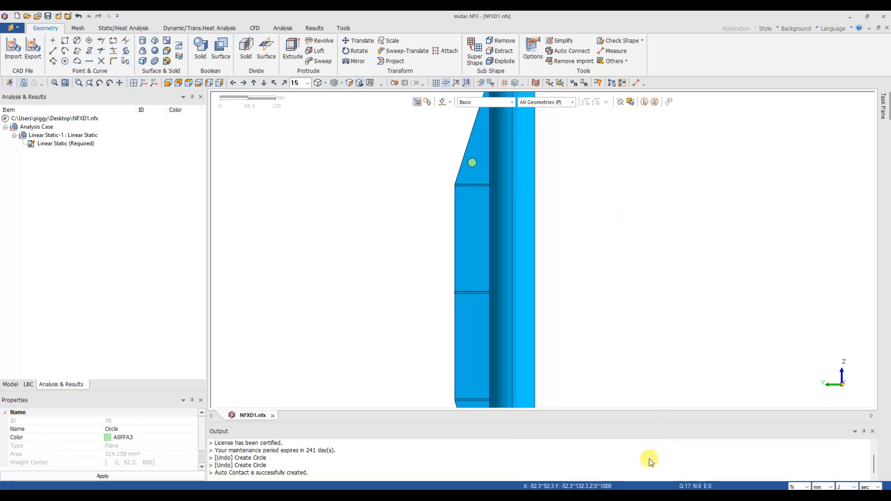
{"action": "left_click", "coordinate": [687, 497]}
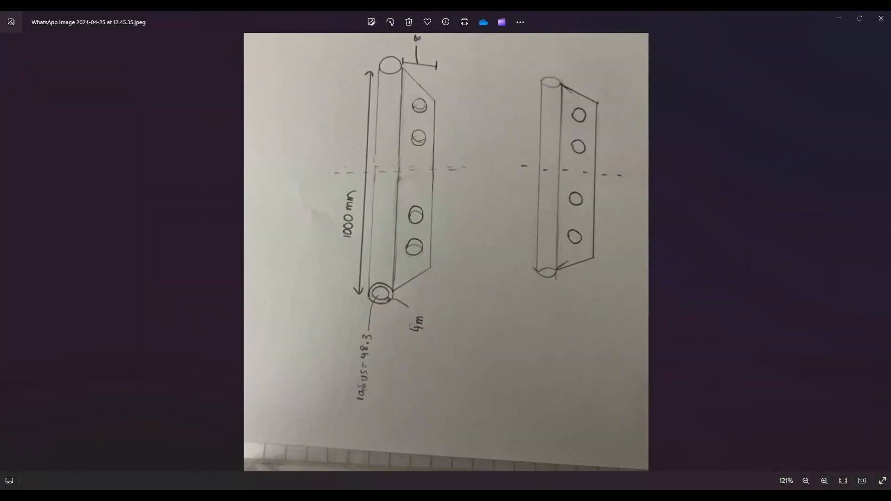
{"action": "left_click", "coordinate": [687, 497]}
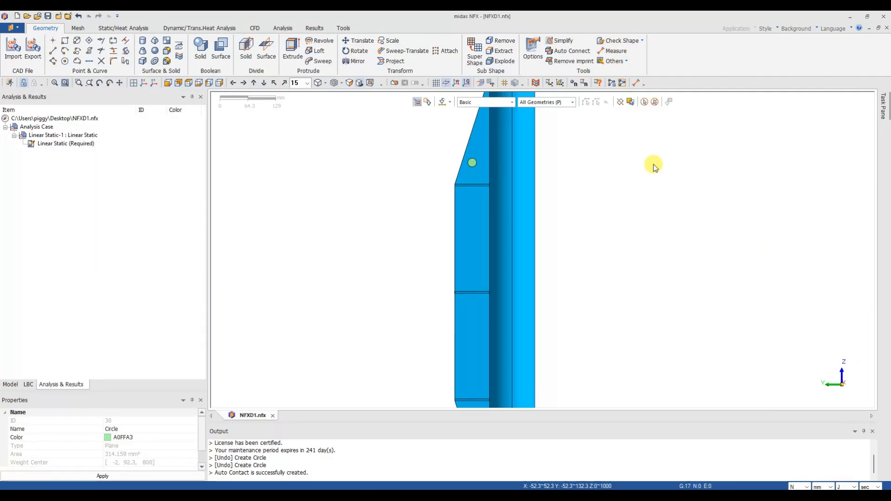
{"action": "scroll", "coordinate": [655, 172], "scroll_direction": "down", "scroll_amount": 3}
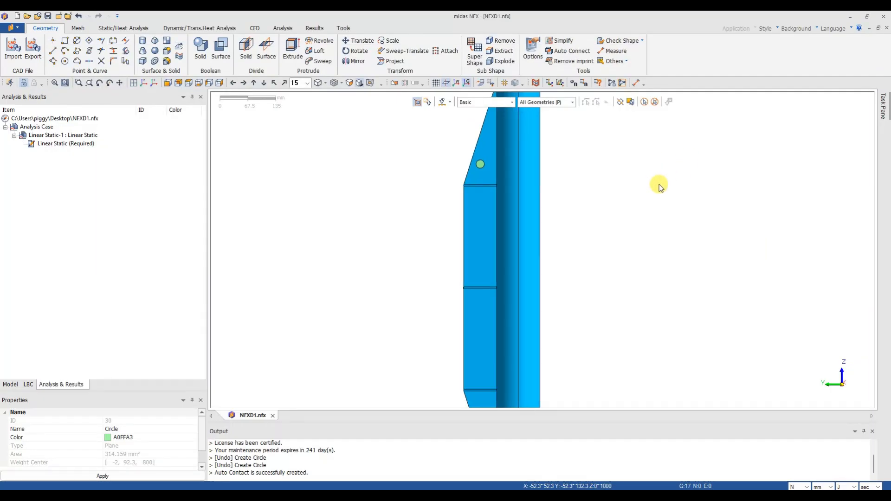
Copy the circular face uniformly three times along the Z axis at a distance of -200 mm.
{"action": "left_click", "coordinate": [362, 41]}
{"action": "left_click_drag", "start_coordinate": [77, 96], "coordinate": [307, 112]}
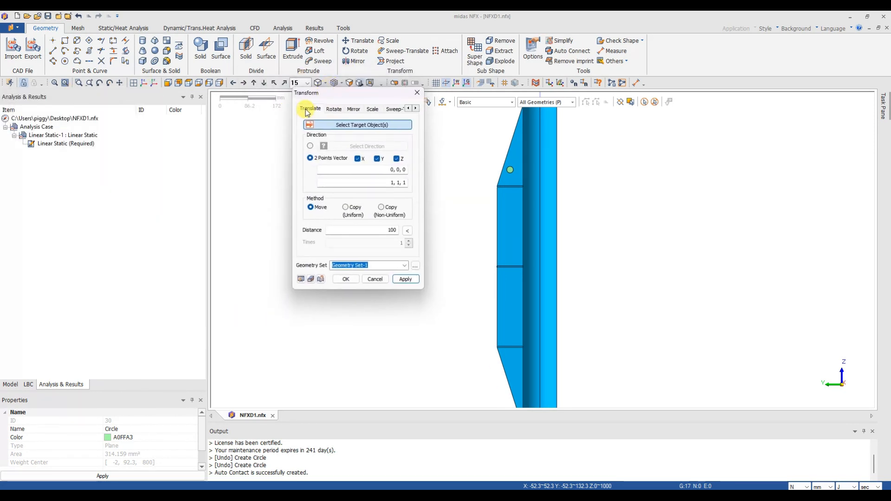
{"action": "left_click", "coordinate": [511, 170]}
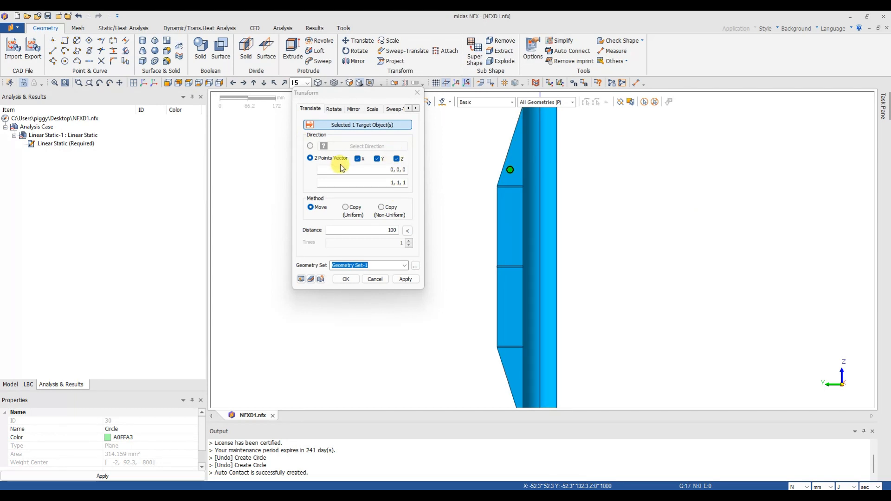
{"action": "left_click", "coordinate": [359, 159]}
{"action": "left_click", "coordinate": [378, 159]}
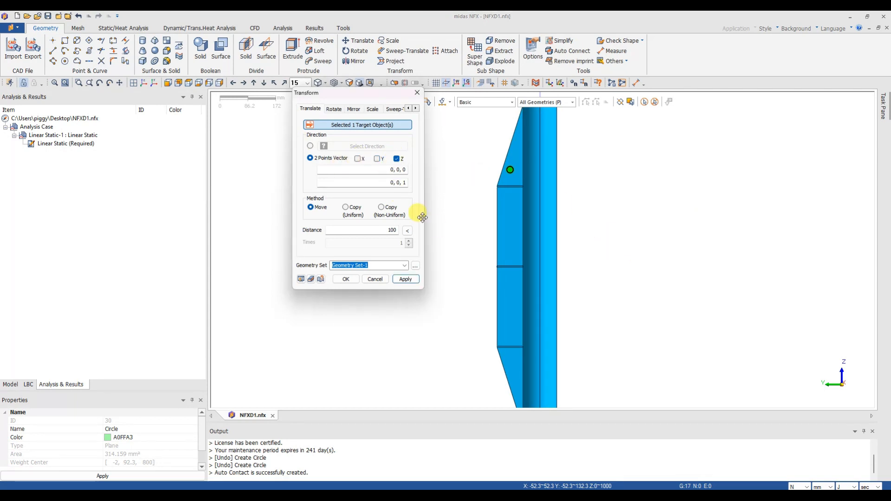
{"action": "double_click", "coordinate": [380, 232]}
{"action": "type", "text": "-2"}
{"action": "left_click", "coordinate": [346, 208]}
{"action": "left_click", "coordinate": [301, 279]}
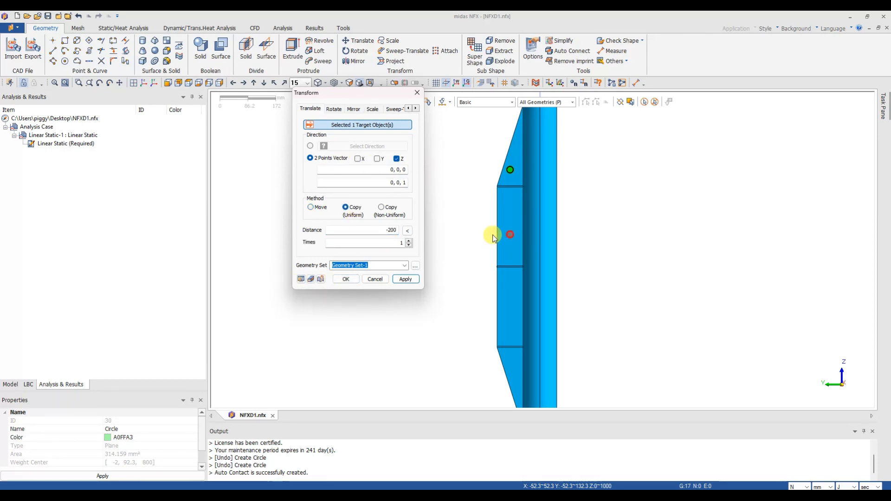
{"action": "left_click", "coordinate": [409, 240]}
{"action": "left_click", "coordinate": [409, 240]}
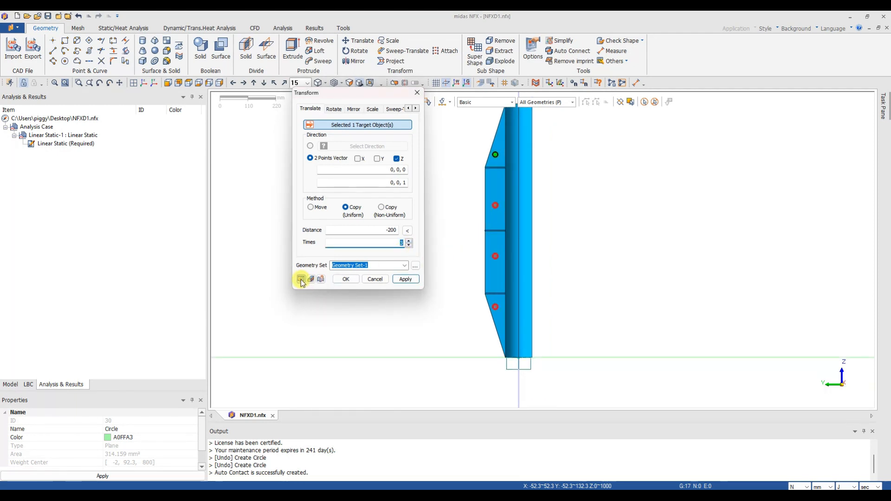
{"action": "left_click", "coordinate": [346, 279]}
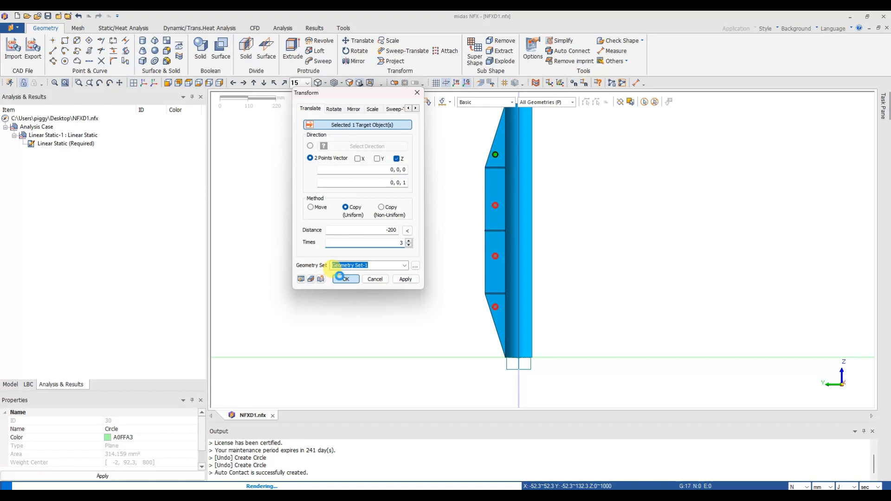
{"action": "middle_click_drag", "start_coordinate": [602, 214], "coordinate": [603, 194]}
{"action": "scroll", "coordinate": [542, 215], "scroll_direction": "up", "scroll_amount": 3}
{"action": "middle_click_drag", "start_coordinate": [542, 216], "coordinate": [574, 181]}
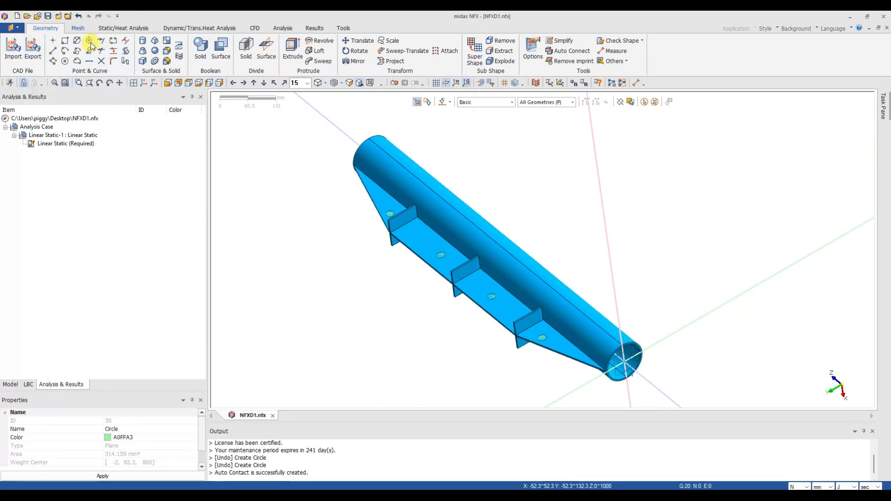
{"action": "left_click", "coordinate": [201, 48]}
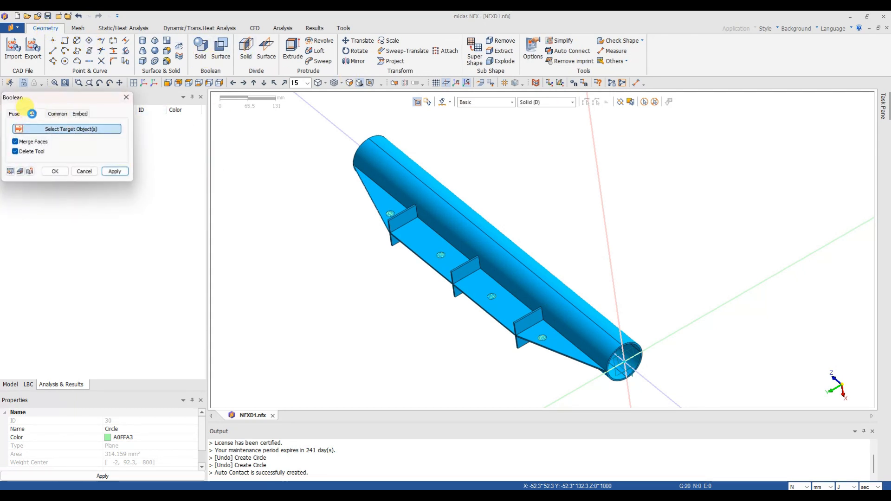
{"action": "left_click", "coordinate": [31, 114]}
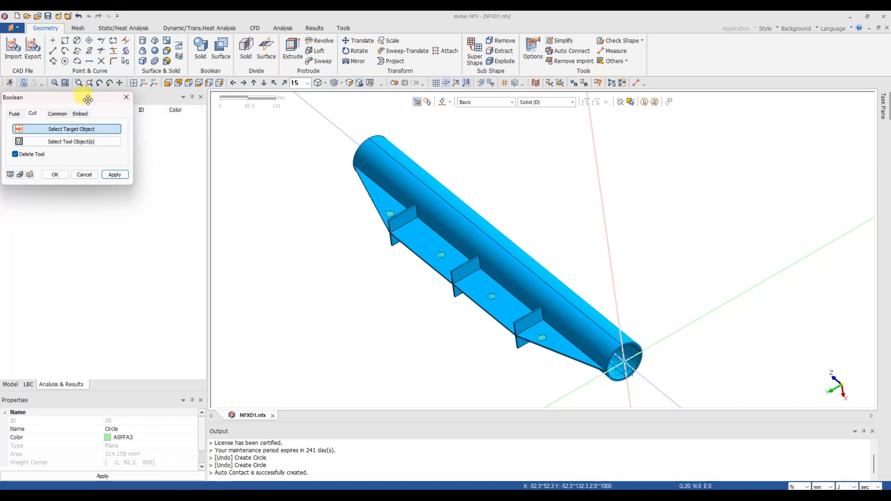
{"action": "left_click_drag", "start_coordinate": [92, 103], "coordinate": [302, 196]}
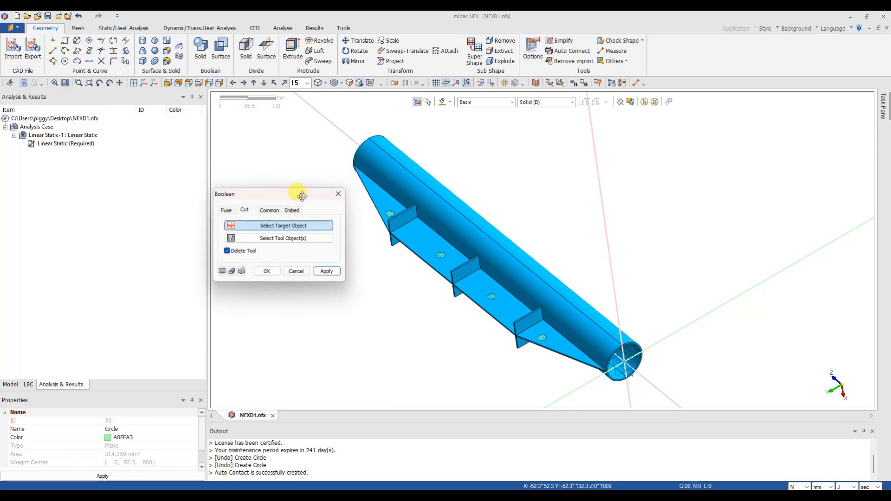
{"action": "left_click", "coordinate": [334, 195]}
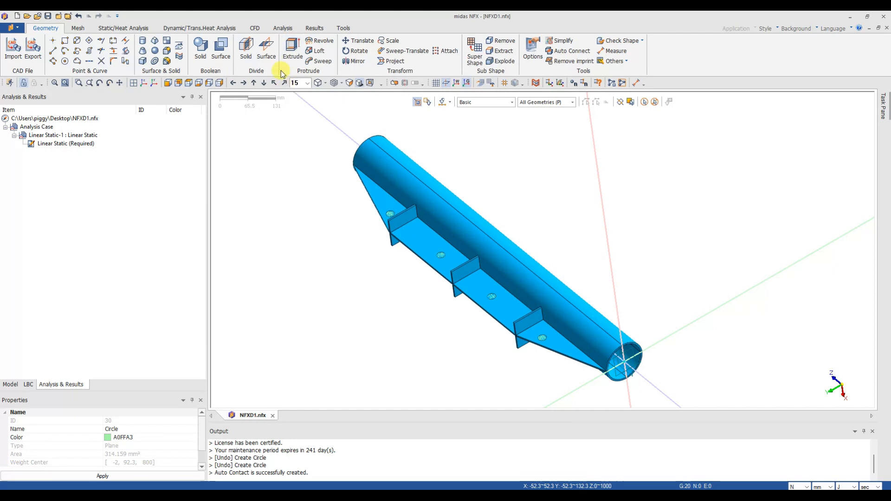
Extrude the four circular faces on the web plate 10 mm along the X axis as solids.
{"action": "left_click_drag", "start_coordinate": [65, 96], "coordinate": [275, 117]}
{"action": "middle_click_drag", "start_coordinate": [631, 200], "coordinate": [589, 200]}
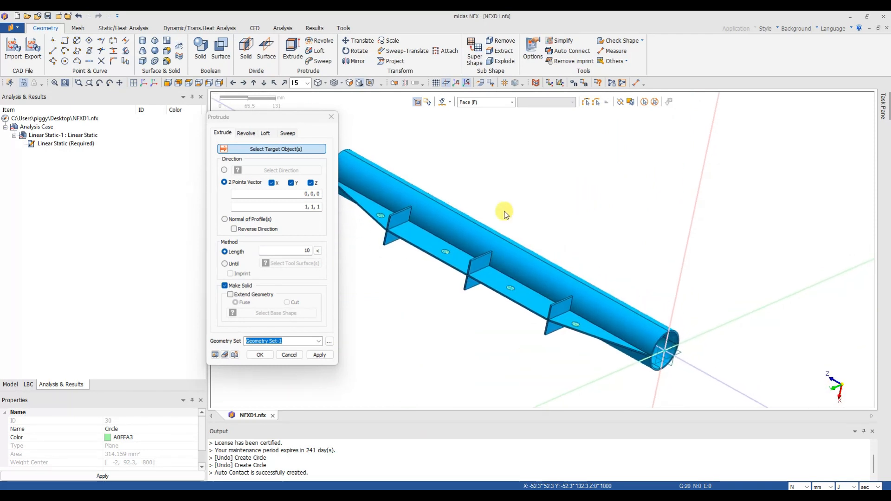
{"action": "scroll", "coordinate": [483, 199], "scroll_direction": "up", "scroll_amount": 2}
{"action": "middle_click_drag", "start_coordinate": [481, 198], "coordinate": [556, 177]}
{"action": "left_click", "coordinate": [417, 199]}
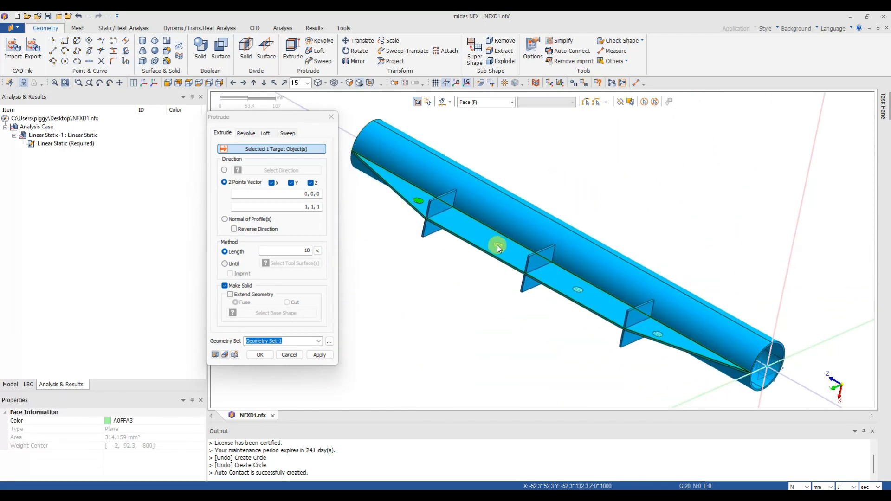
{"action": "left_click", "coordinate": [498, 244]}
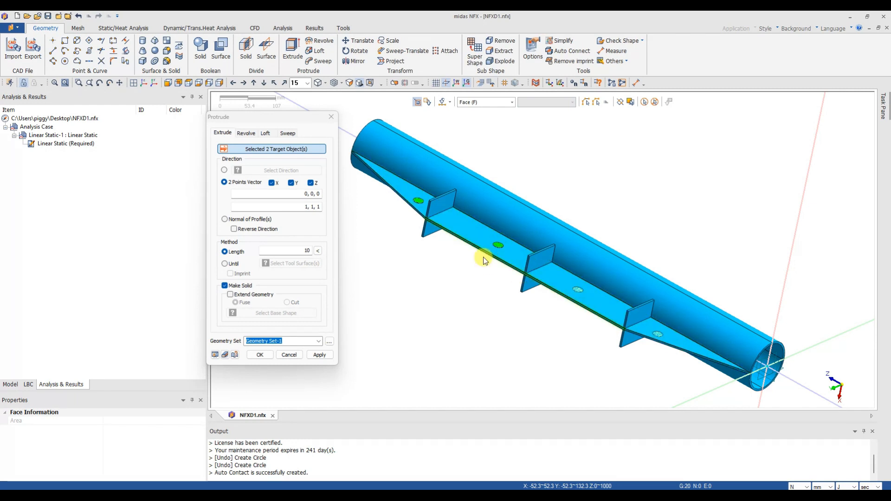
{"action": "left_click", "coordinate": [576, 291]}
{"action": "middle_click_drag", "start_coordinate": [540, 342], "coordinate": [551, 328]}
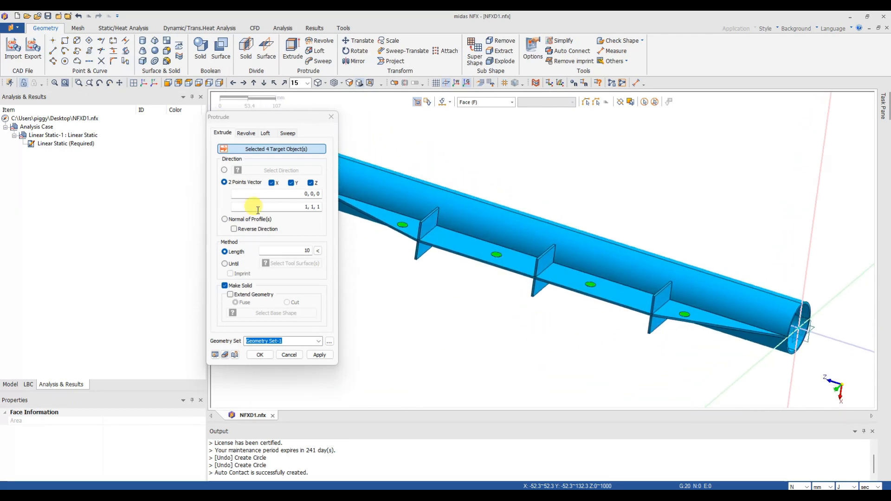
{"action": "left_click", "coordinate": [292, 183]}
{"action": "left_click", "coordinate": [311, 183]}
{"action": "left_click", "coordinate": [294, 250]}
{"action": "left_click", "coordinate": [214, 355]}
{"action": "middle_click_drag", "start_coordinate": [368, 339], "coordinate": [408, 320]}
{"action": "left_click", "coordinate": [260, 355]}
Identify the four extruded circle solids in the model tree by highlighting them one after another.
{"action": "left_click", "coordinate": [10, 385]}
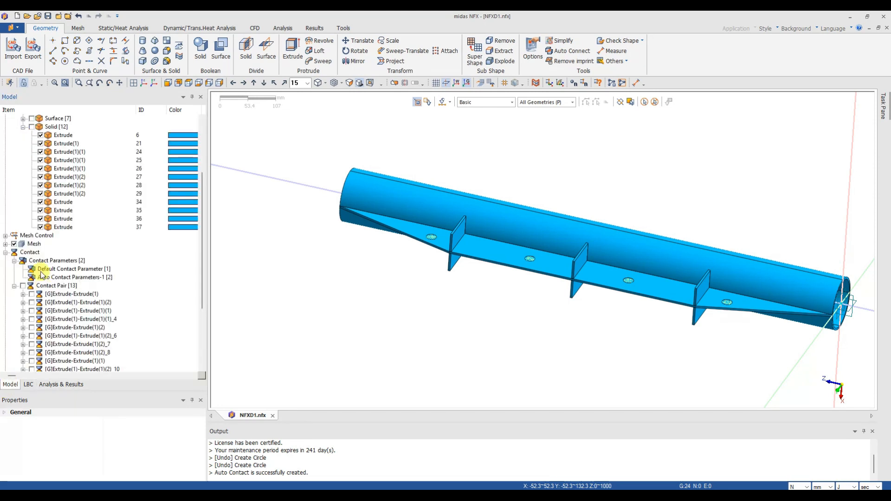
{"action": "left_click", "coordinate": [62, 202]}
{"action": "left_click", "coordinate": [62, 211]}
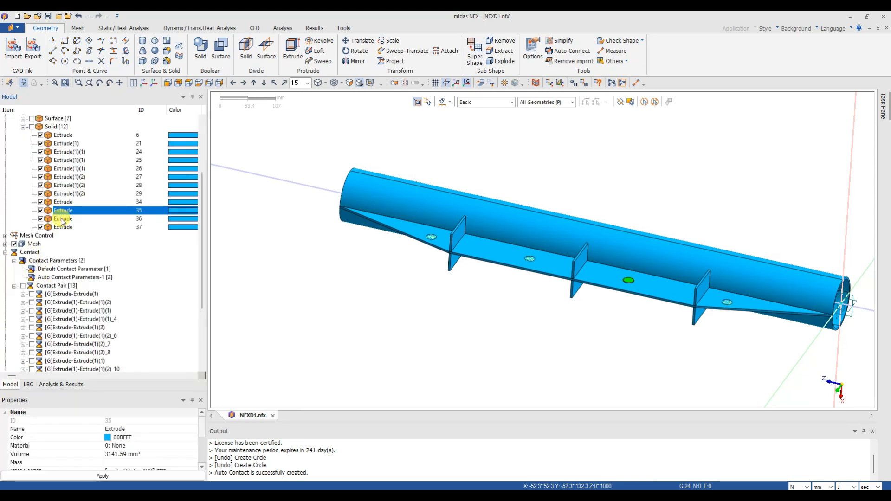
{"action": "left_click", "coordinate": [62, 219]}
{"action": "left_click", "coordinate": [62, 227]}
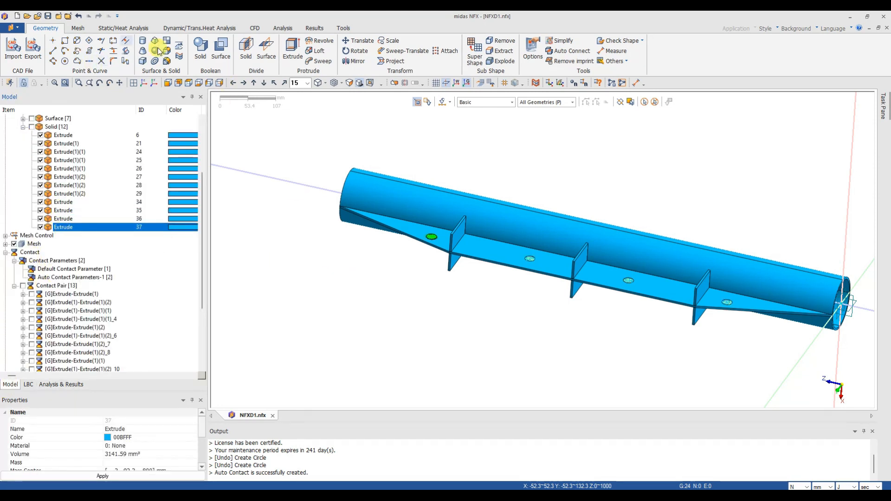
Start a Boolean cut on solids and set the web plate as the target object.
{"action": "left_click", "coordinate": [201, 48]}
{"action": "left_click_drag", "start_coordinate": [46, 95], "coordinate": [270, 100]}
{"action": "left_click", "coordinate": [262, 128]}
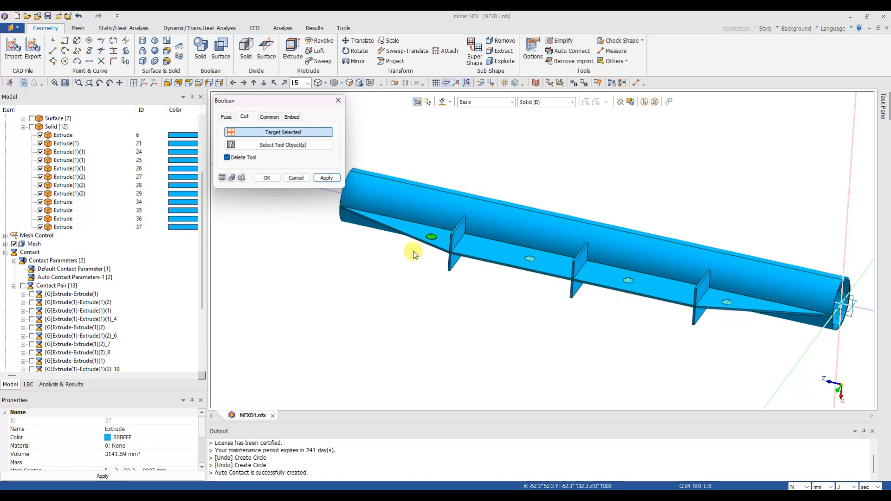
{"action": "middle_click_drag", "start_coordinate": [495, 305], "coordinate": [487, 277]}
{"action": "left_click", "coordinate": [489, 261]}
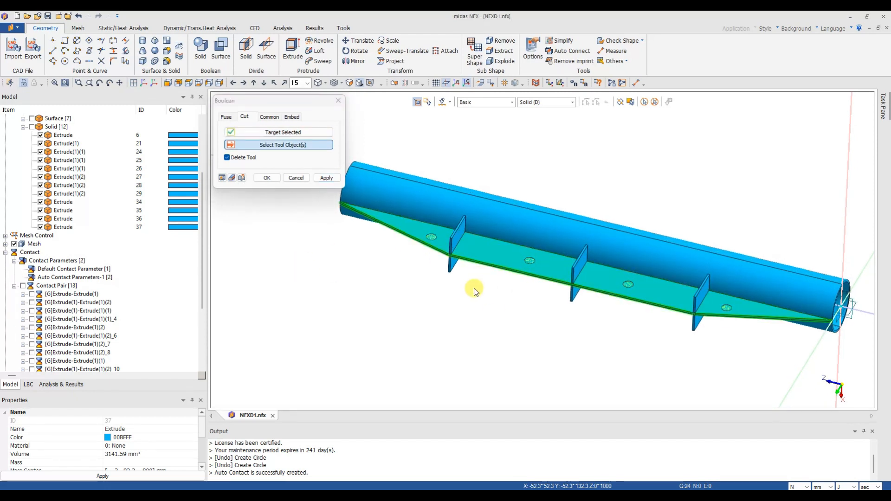
{"action": "left_click", "coordinate": [655, 103]}
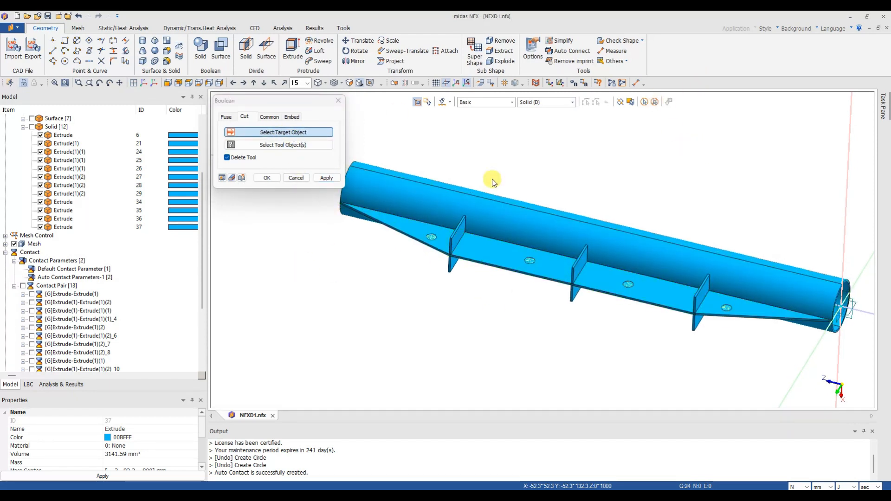
{"action": "left_click", "coordinate": [477, 253]}
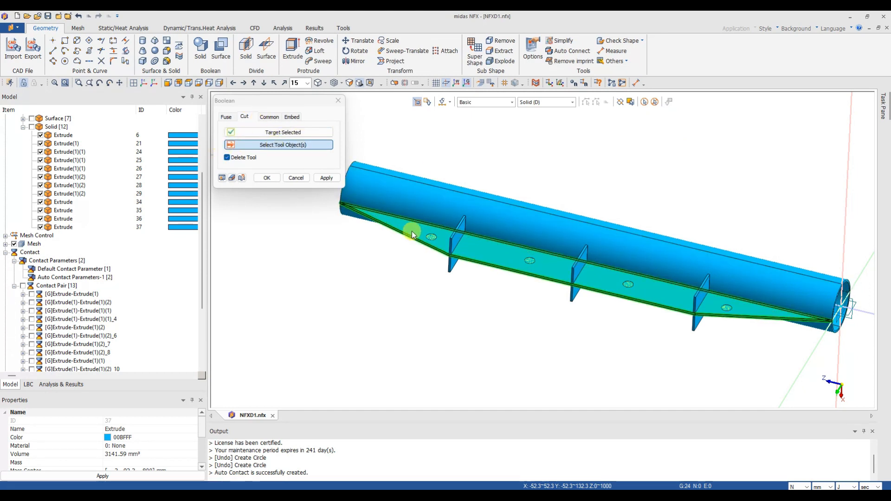
{"action": "left_click", "coordinate": [431, 238]}
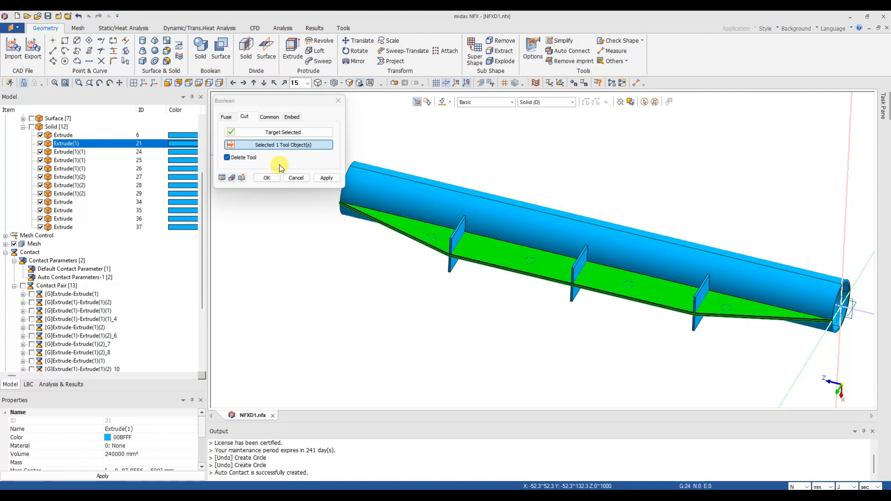
{"action": "left_click", "coordinate": [433, 238]}
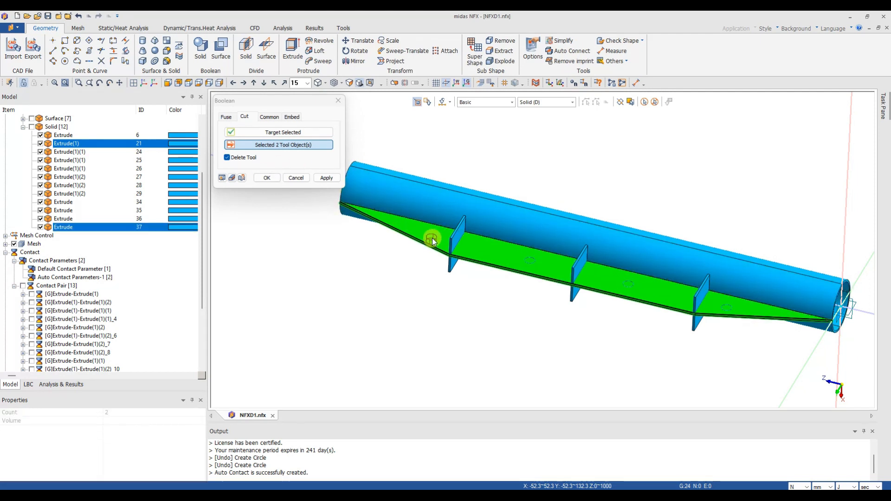
{"action": "left_click", "coordinate": [656, 106]}
{"action": "scroll", "coordinate": [350, 319], "scroll_direction": "up", "scroll_amount": 3}
{"action": "middle_click_drag", "start_coordinate": [370, 291], "coordinate": [373, 310]}
{"action": "left_click", "coordinate": [282, 144]}
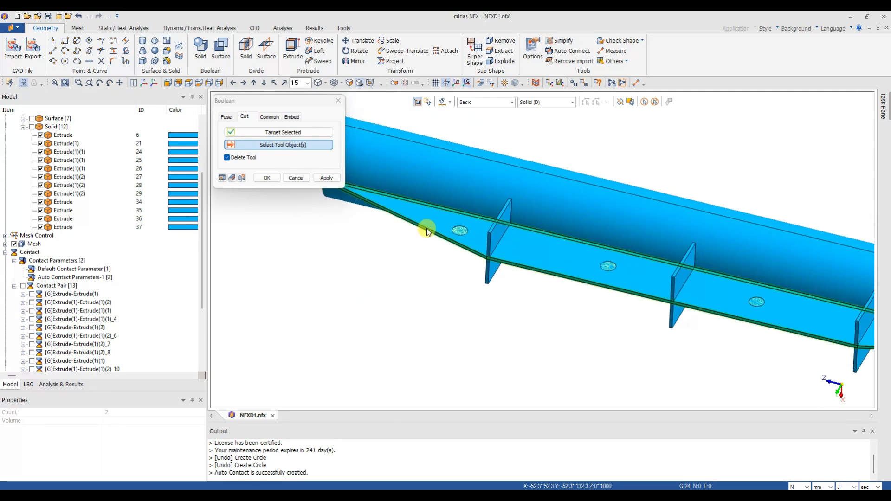
Cut the four extruded circle solids out of the web plate, deleting the tool solids.
{"action": "left_click", "coordinate": [274, 133]}
{"action": "left_click", "coordinate": [277, 146]}
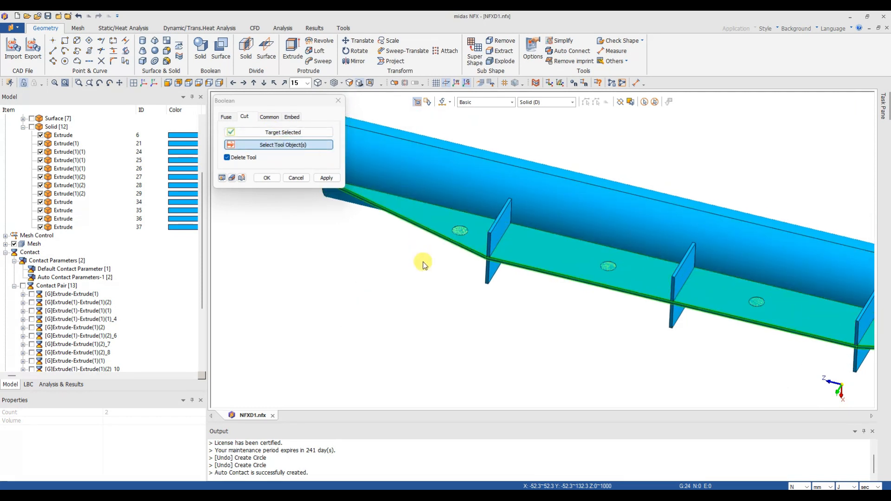
{"action": "left_click", "coordinate": [462, 238]}
{"action": "left_click_drag", "start_coordinate": [58, 202], "coordinate": [67, 231]}
{"action": "scroll", "coordinate": [354, 297], "scroll_direction": "down", "scroll_amount": 5}
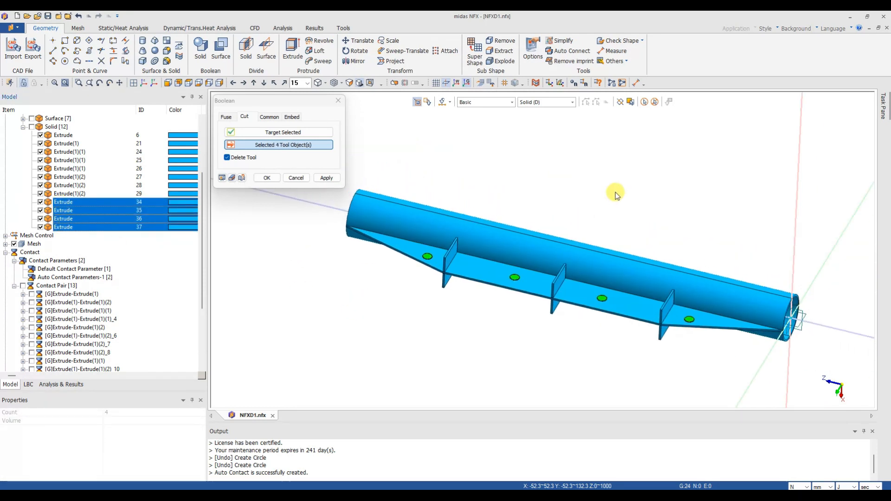
{"action": "middle_click_drag", "start_coordinate": [616, 192], "coordinate": [584, 147]}
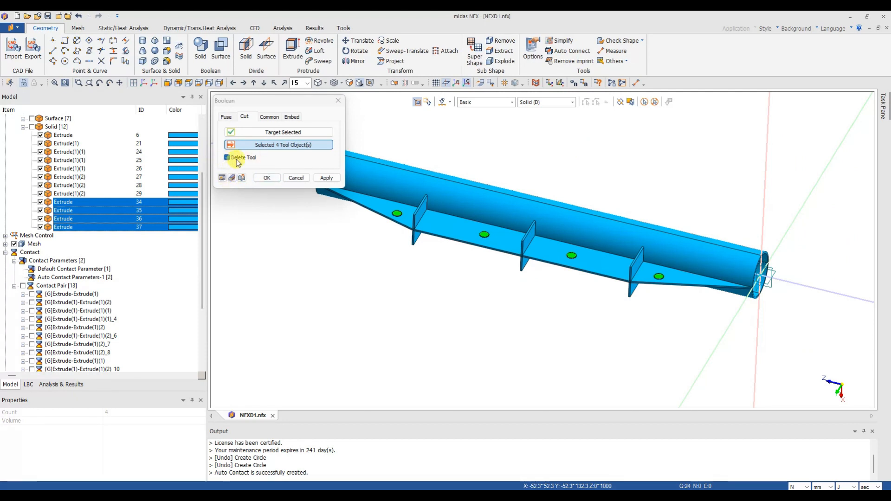
{"action": "left_click", "coordinate": [263, 179]}
Examine the holes from both sides of the web plate and compare their layout with the reference sketch image.
{"action": "middle_click_drag", "start_coordinate": [314, 314], "coordinate": [320, 260]}
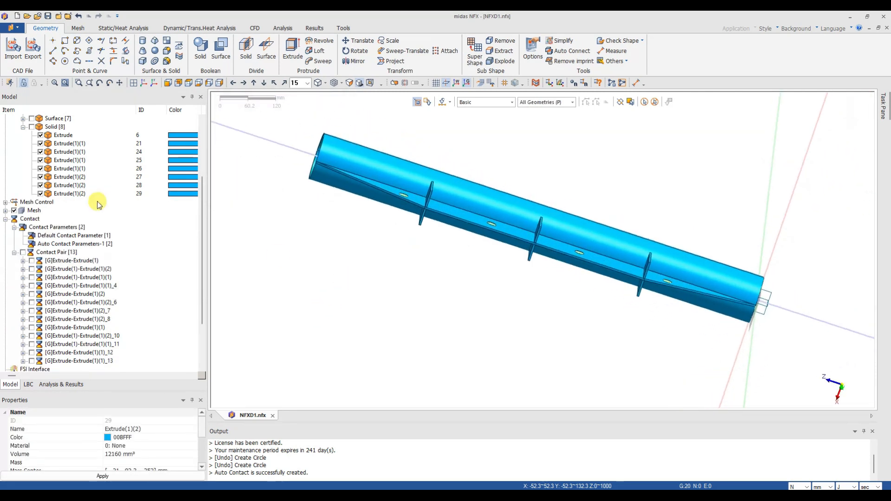
{"action": "scroll", "coordinate": [224, 182], "scroll_direction": "up", "scroll_amount": 1}
{"action": "scroll", "coordinate": [45, 149], "scroll_direction": "up", "scroll_amount": 4}
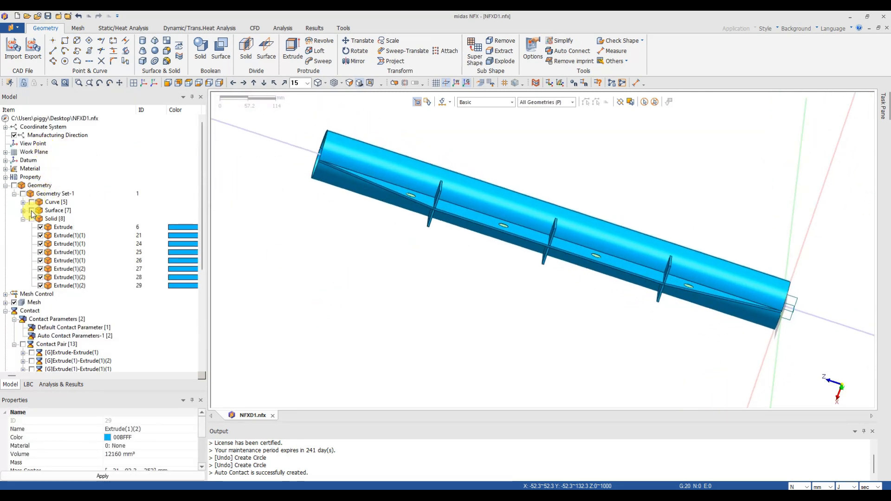
{"action": "middle_click_drag", "start_coordinate": [431, 245], "coordinate": [486, 241]}
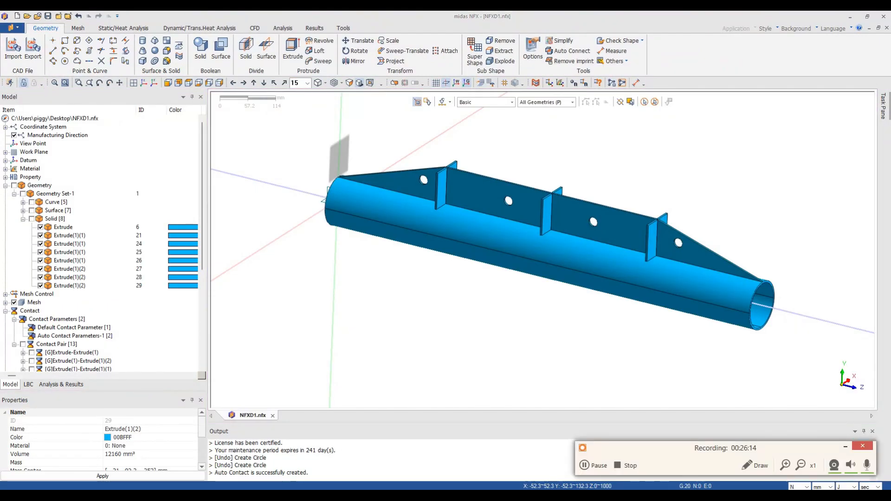
{"action": "left_click", "coordinate": [640, 495]}
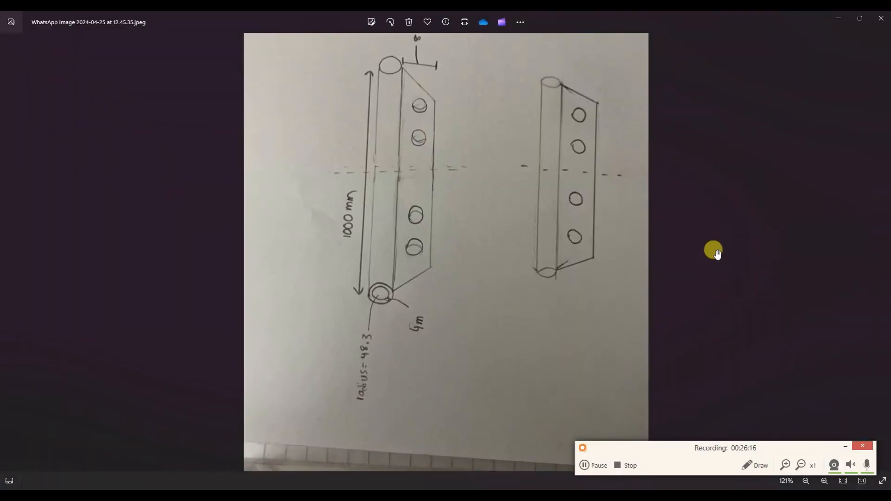
{"action": "left_click", "coordinate": [620, 466]}
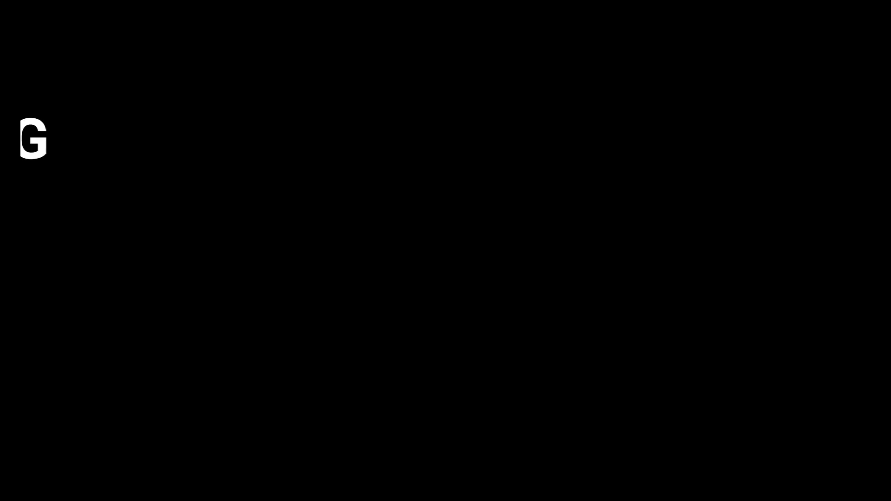